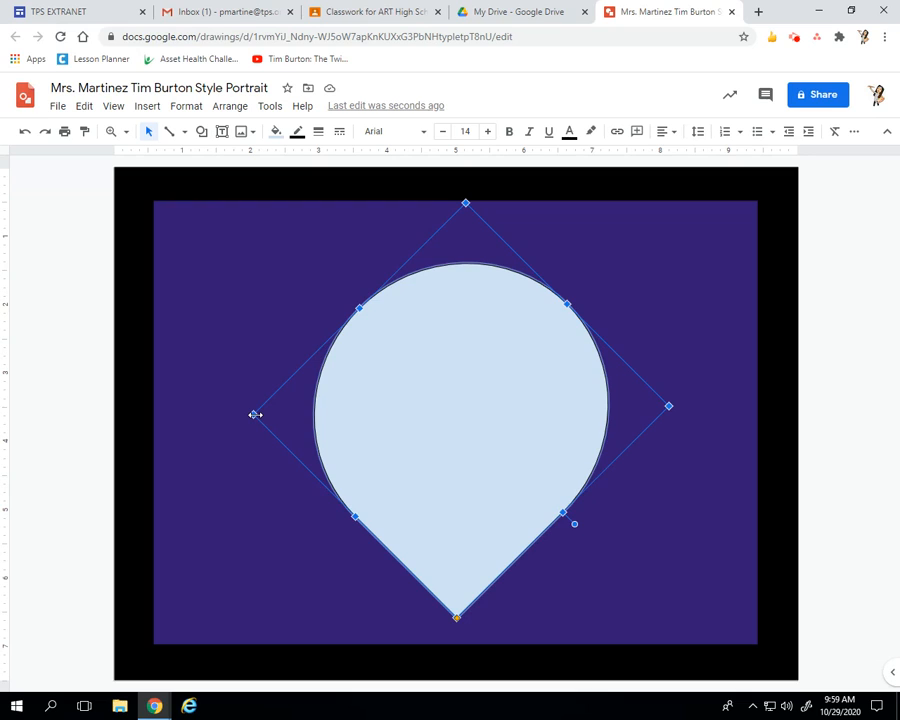
# Resize the light blue teardrop head to about 4.3 inches wide and 5.2 inches tall, and center it on the purple background
pyautogui.moveTo(255, 414); pyautogui.dragTo(294, 413)
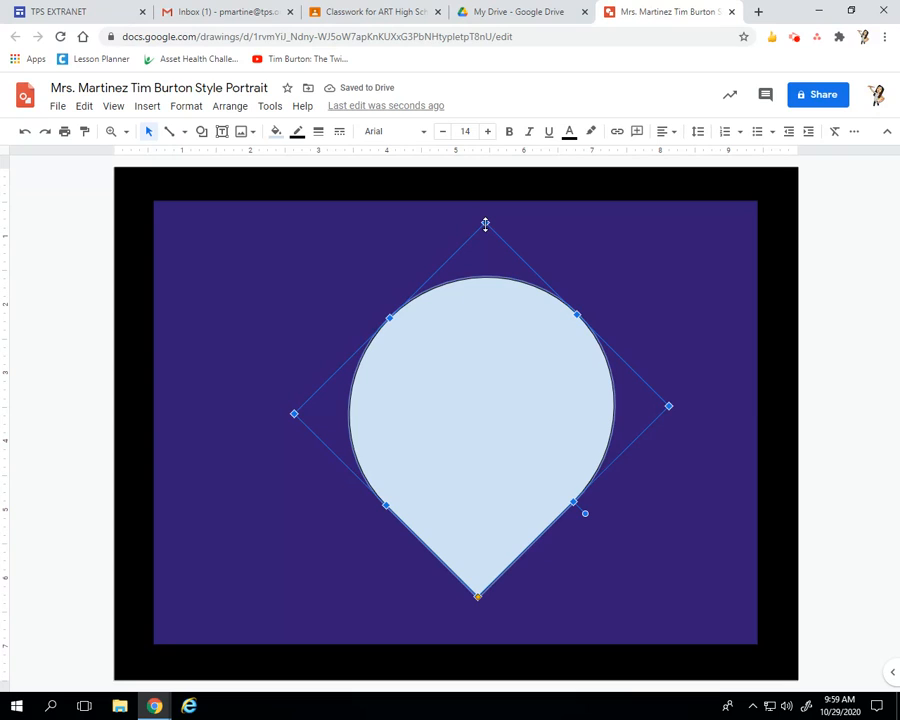
pyautogui.moveTo(485, 225); pyautogui.dragTo(475, 155)
pyautogui.moveTo(485, 220); pyautogui.dragTo(488, 186)
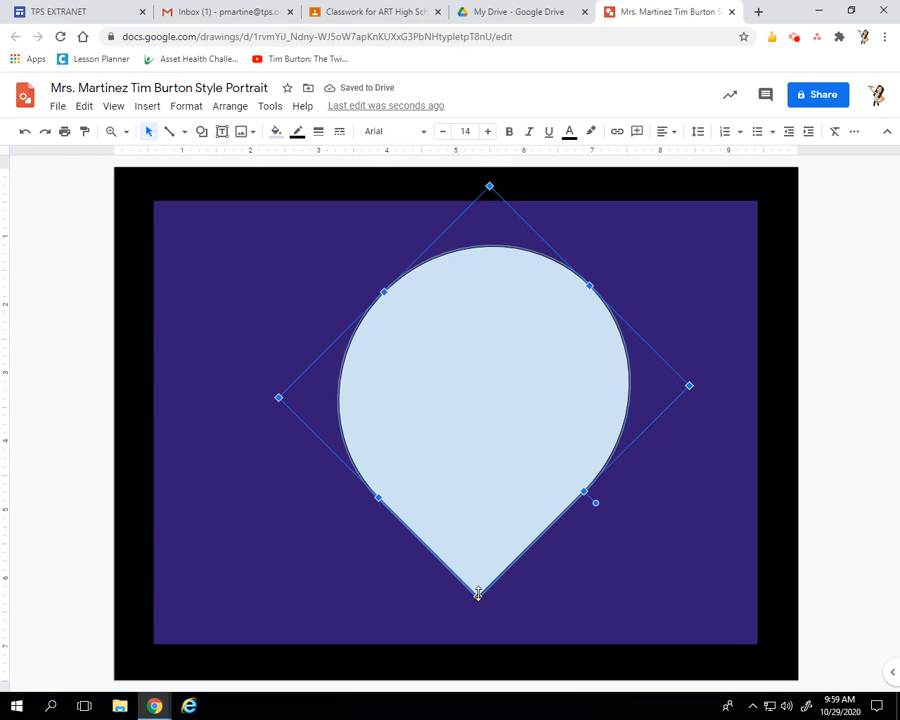
pyautogui.moveTo(478, 593); pyautogui.dragTo(474, 637)
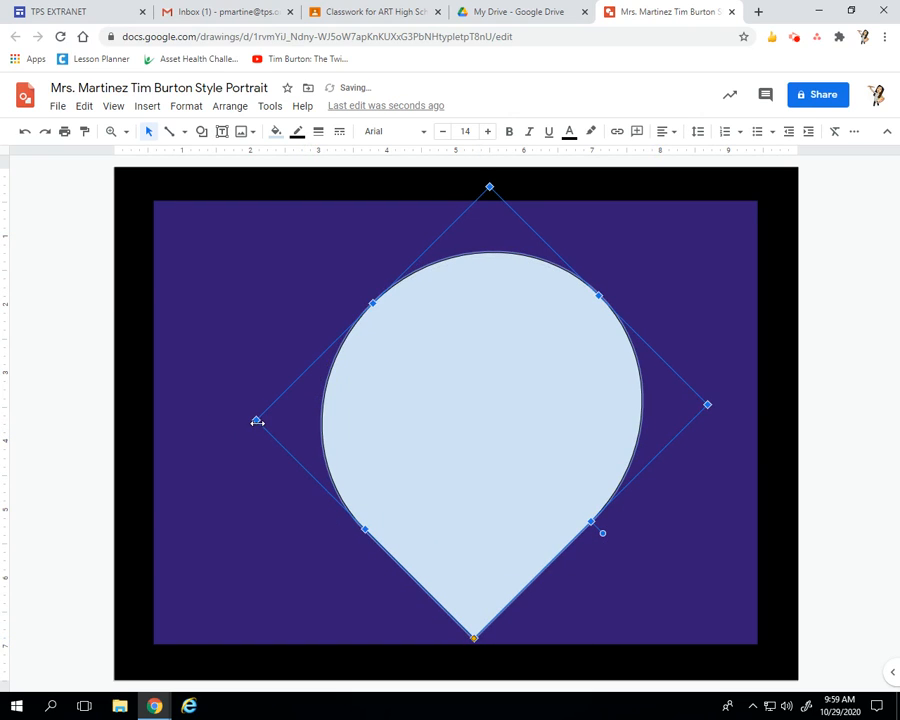
pyautogui.moveTo(257, 421); pyautogui.dragTo(284, 424)
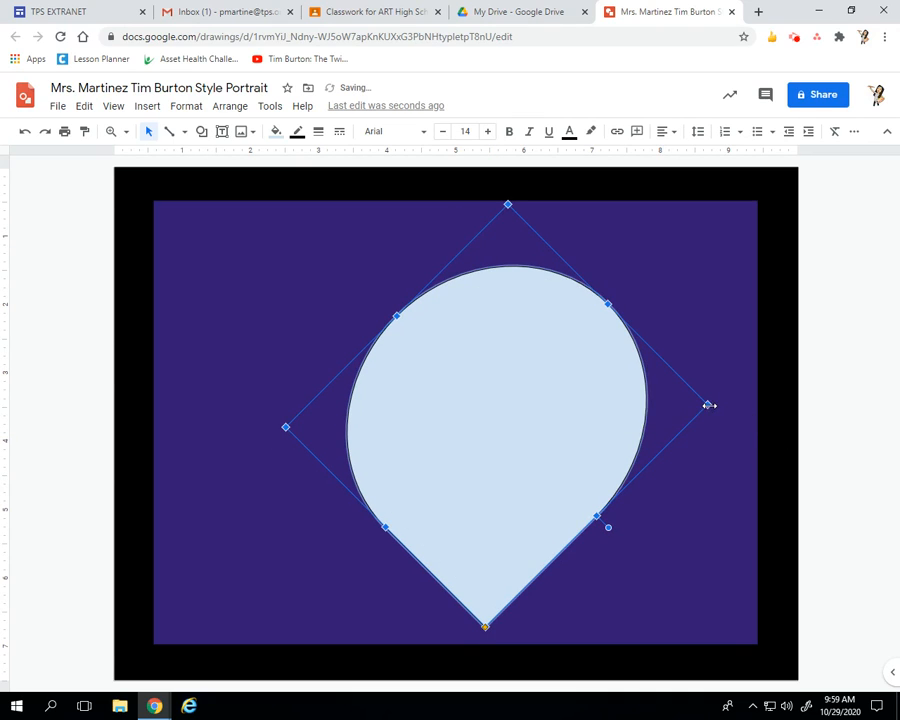
pyautogui.moveTo(707, 404); pyautogui.dragTo(652, 383)
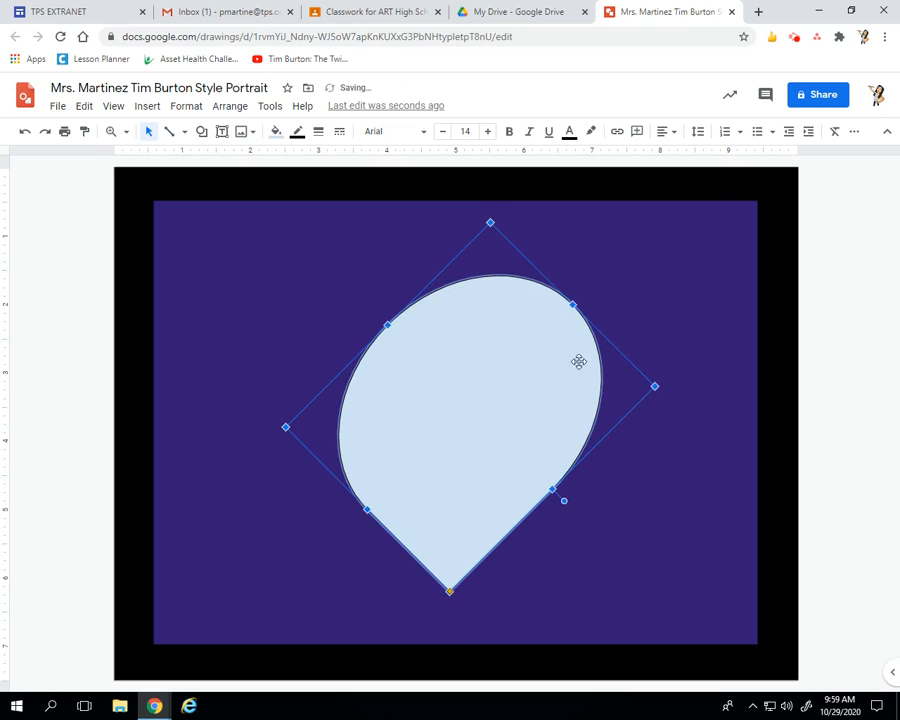
pyautogui.moveTo(490, 222); pyautogui.dragTo(450, 172)
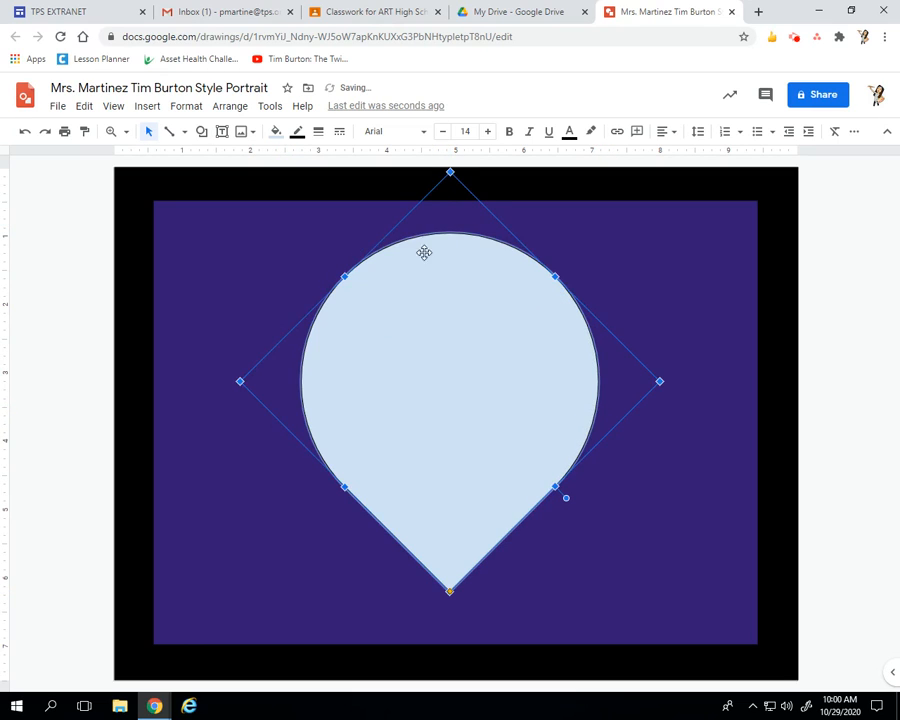
pyautogui.moveTo(470, 426); pyautogui.dragTo(474, 434)
pyautogui.click(198, 333)
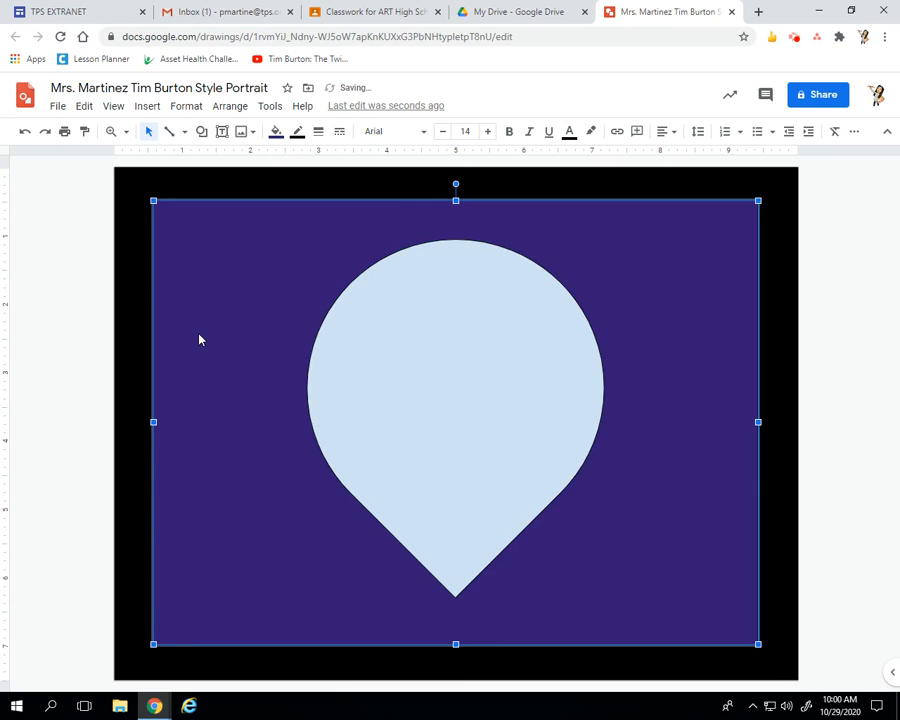
pyautogui.click(74, 283)
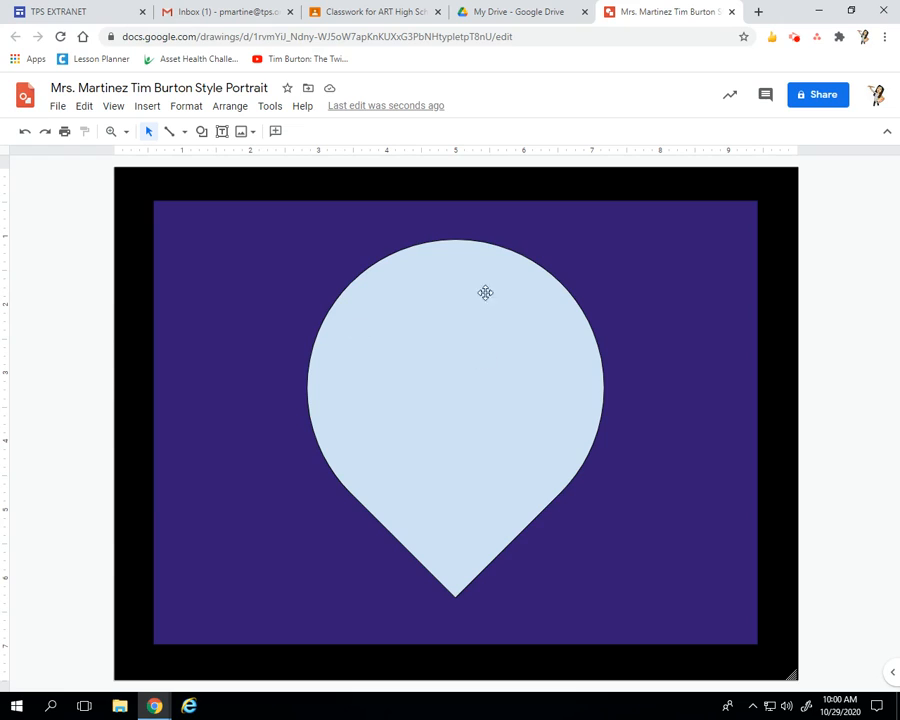
# Draw a rectangular neck about 0.9 by 1.3 inches from the head's pointed chin down to the purple background's lower edge
pyautogui.click(201, 132)
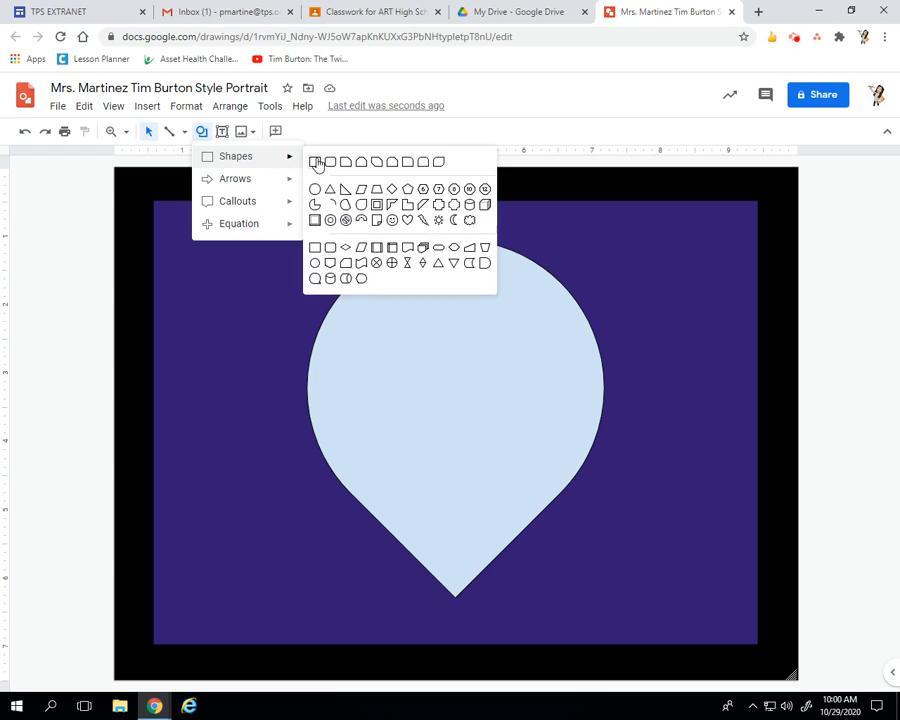
pyautogui.click(316, 162)
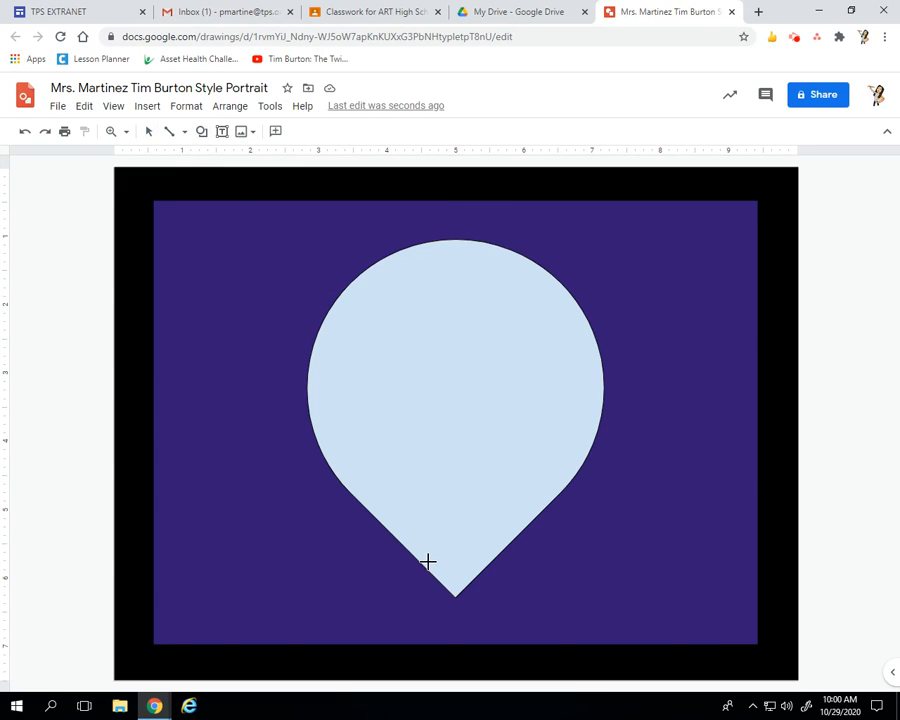
pyautogui.moveTo(424, 557); pyautogui.dragTo(484, 643)
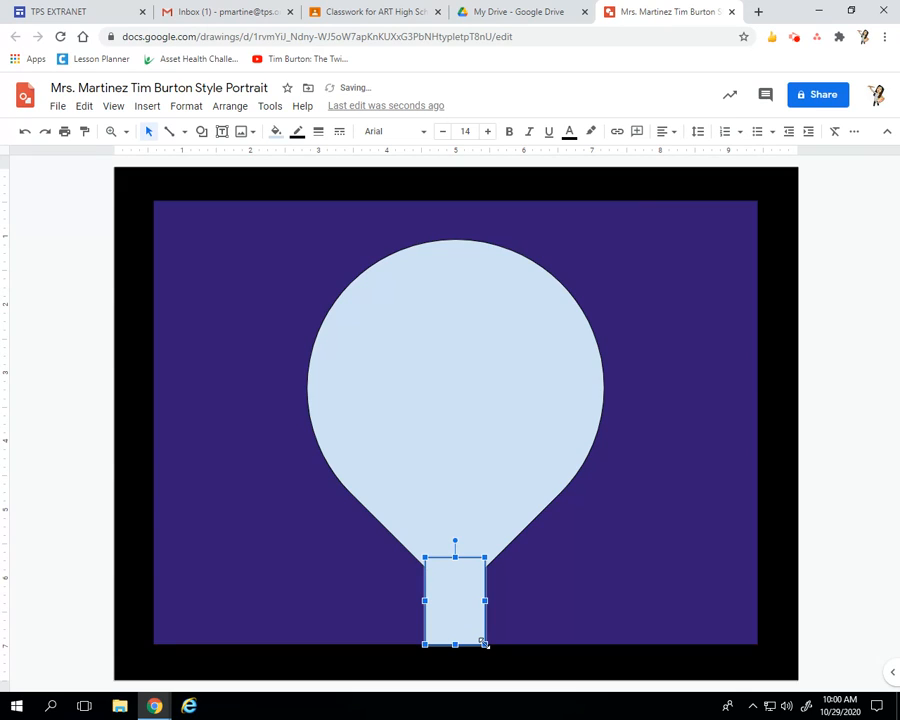
pyautogui.click(41, 428)
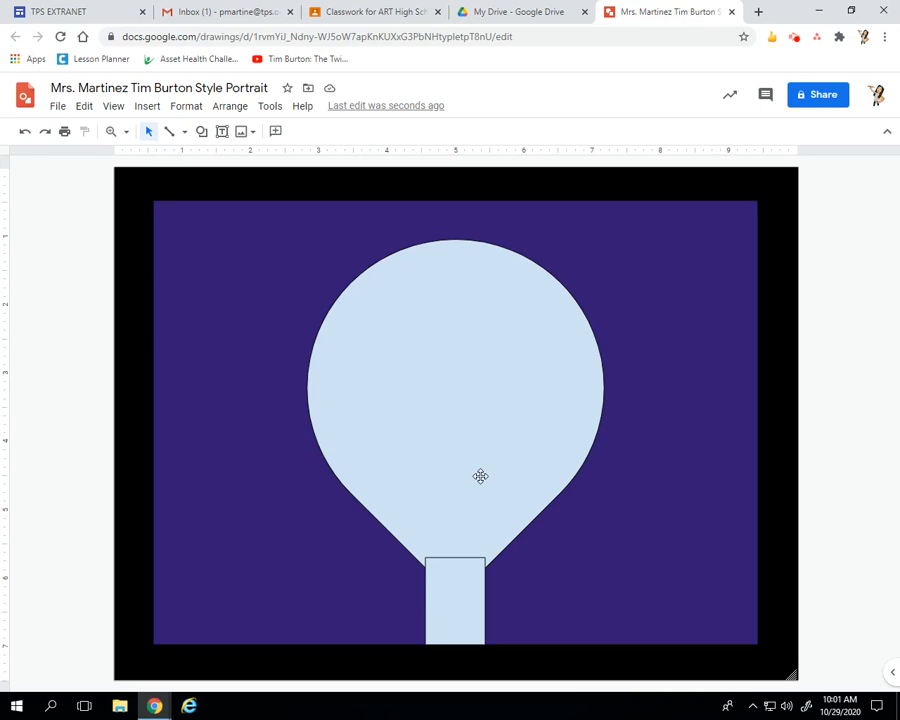
# Fill both the teardrop head and the rectangular neck with the same pale green from the lightest tint row
pyautogui.click(466, 358)
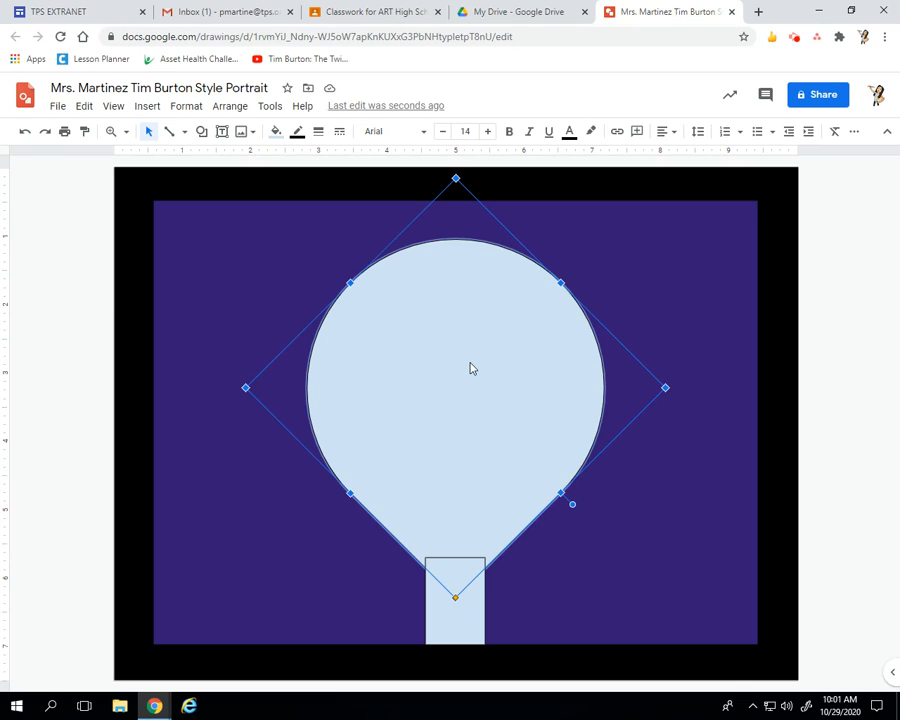
pyautogui.click(276, 133)
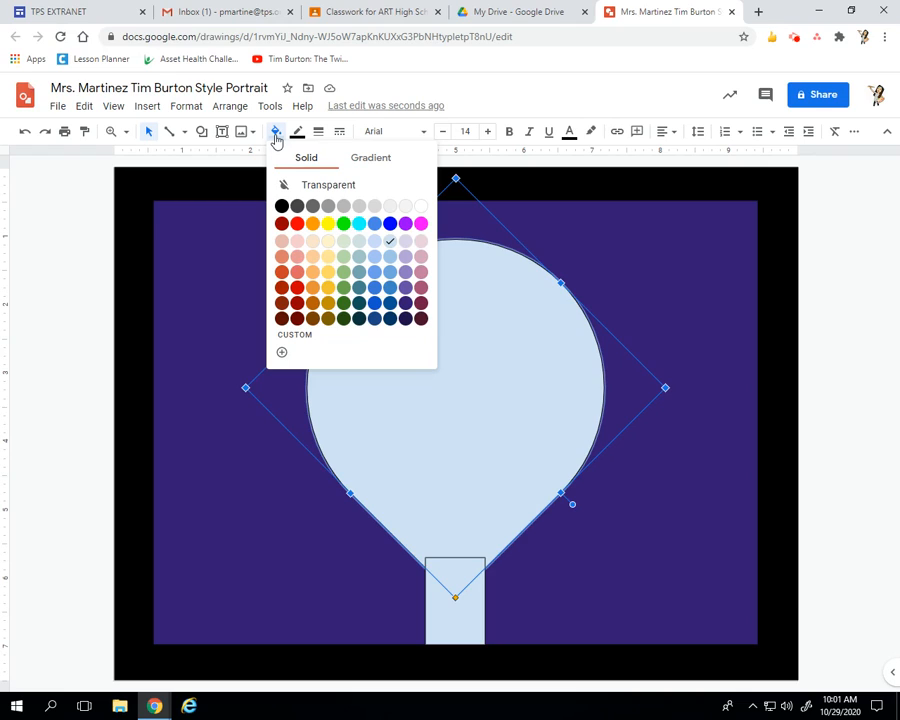
pyautogui.click(344, 243)
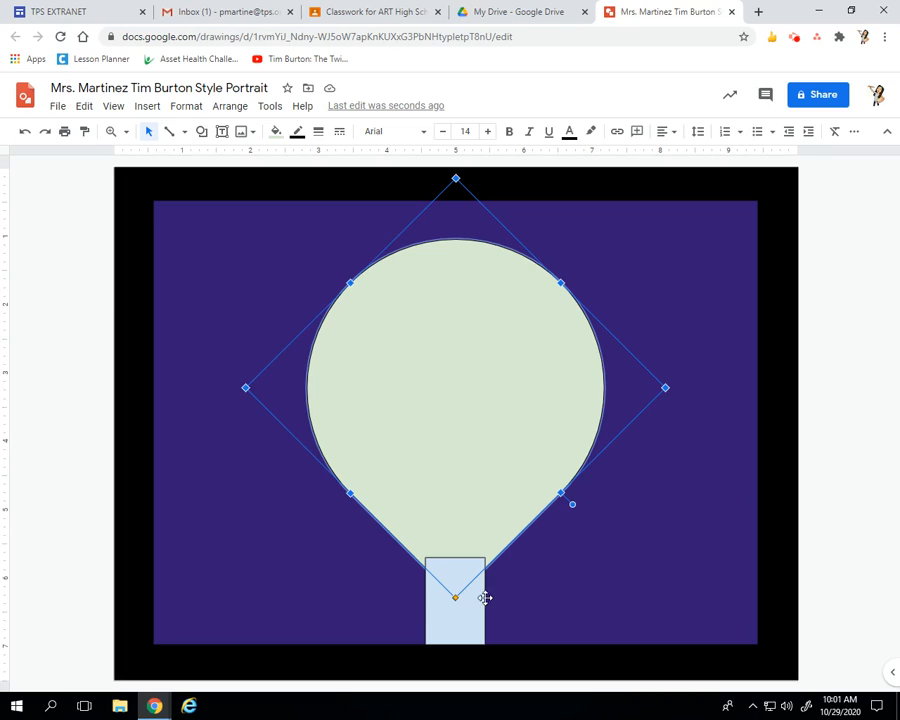
pyautogui.click(452, 616)
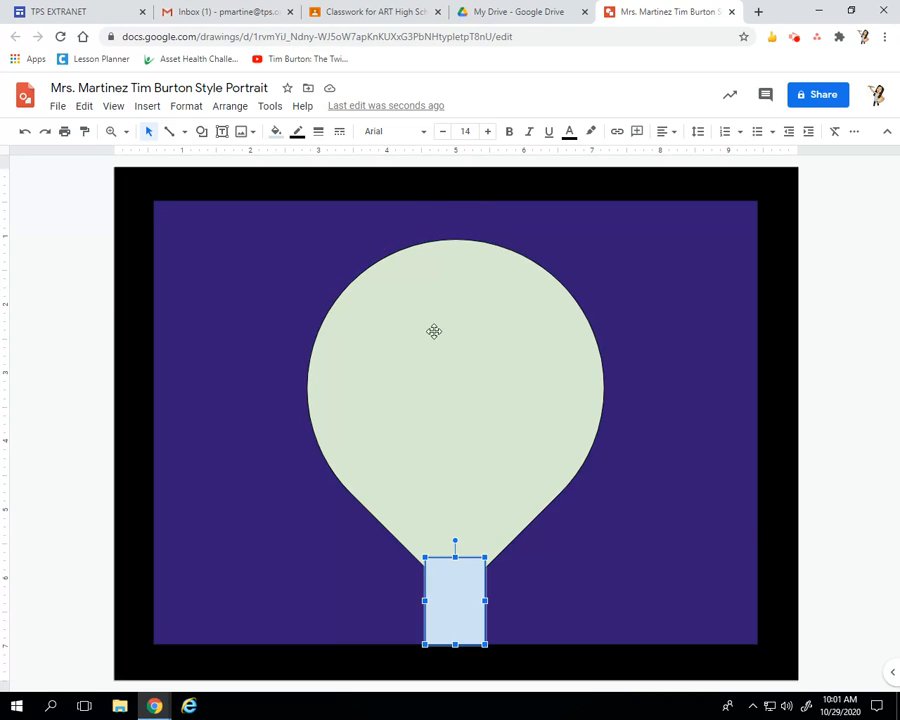
pyautogui.click(270, 138)
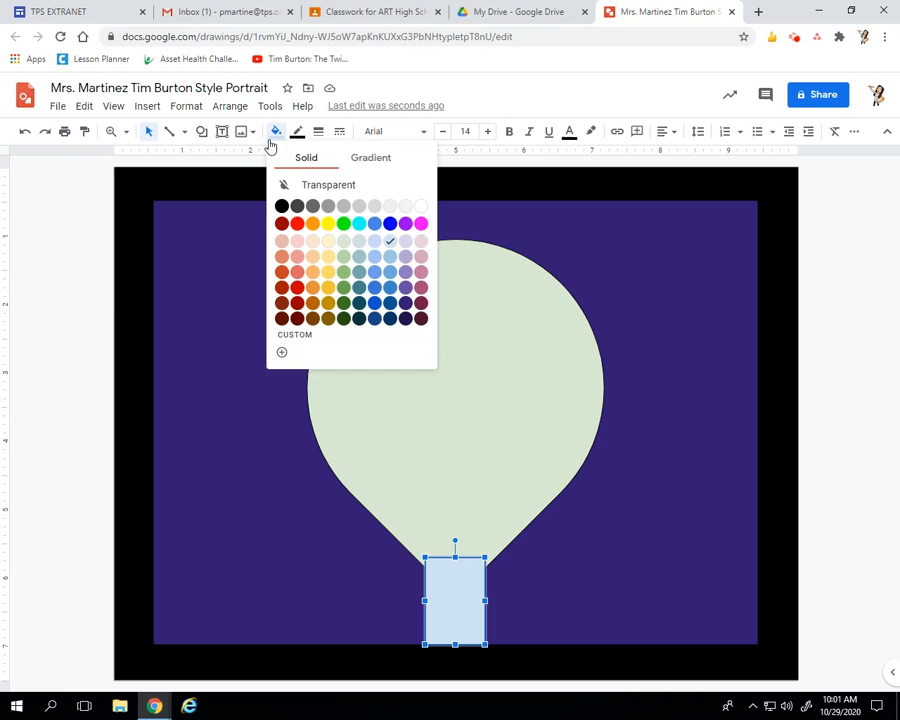
pyautogui.click(343, 241)
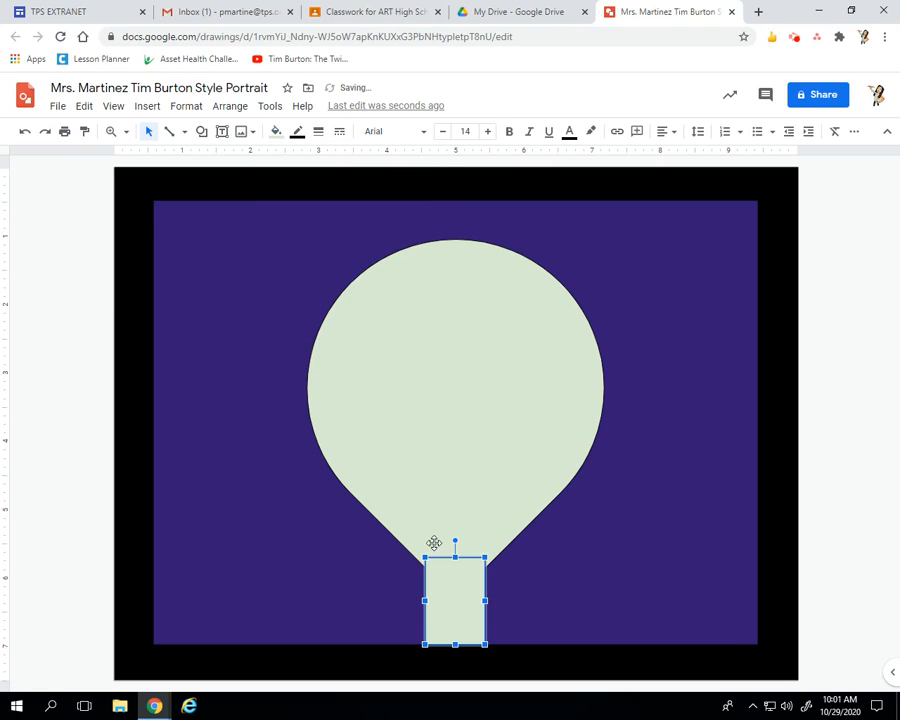
pyautogui.click(58, 458)
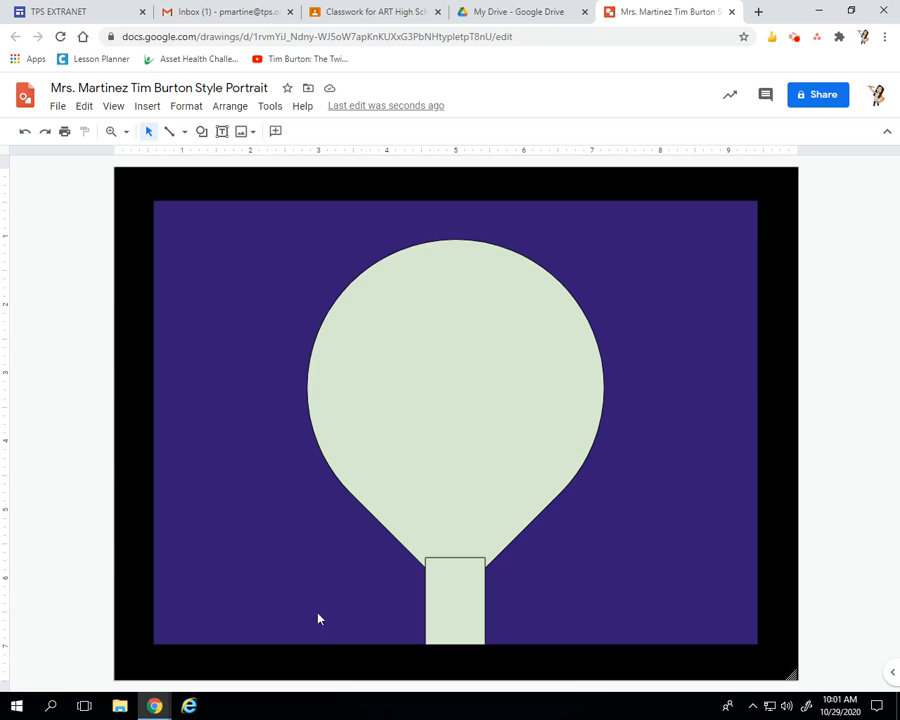
# Make the border color of the neck and the head transparent
pyautogui.click(457, 600)
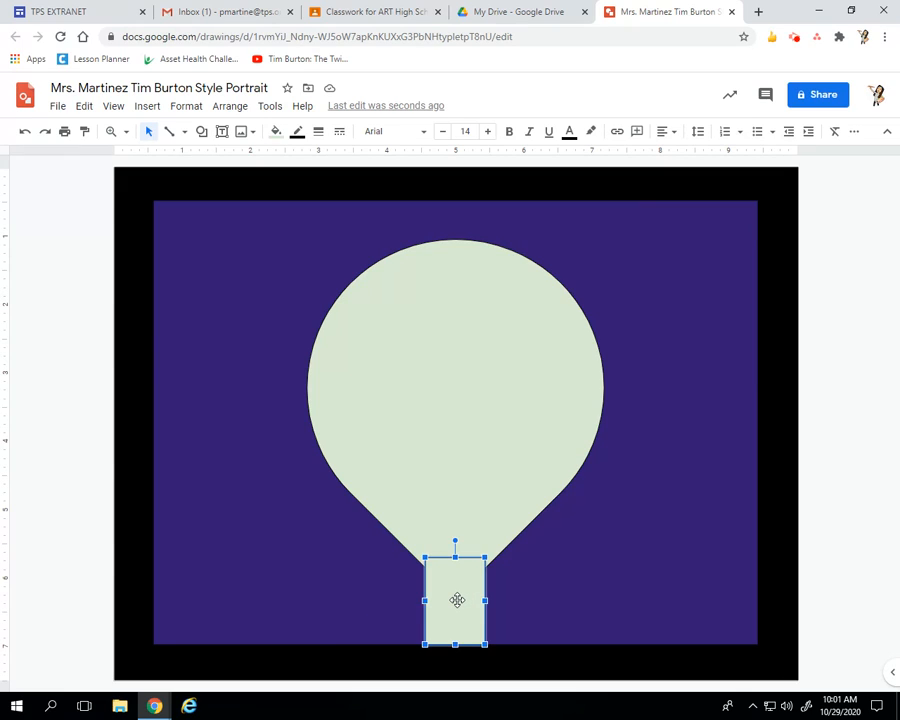
pyautogui.click(298, 134)
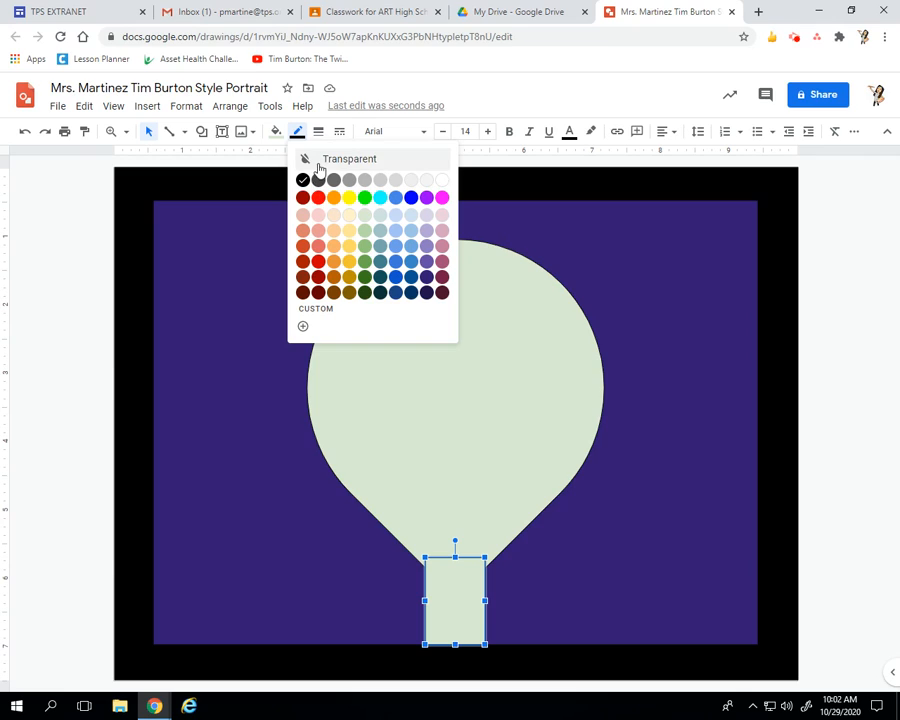
pyautogui.click(327, 162)
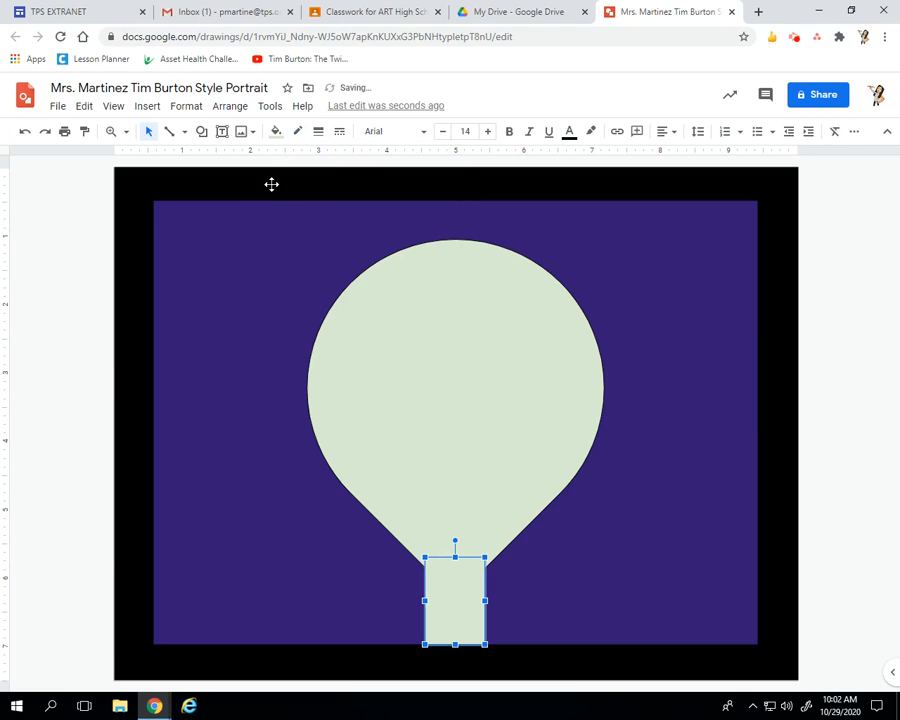
pyautogui.click(85, 253)
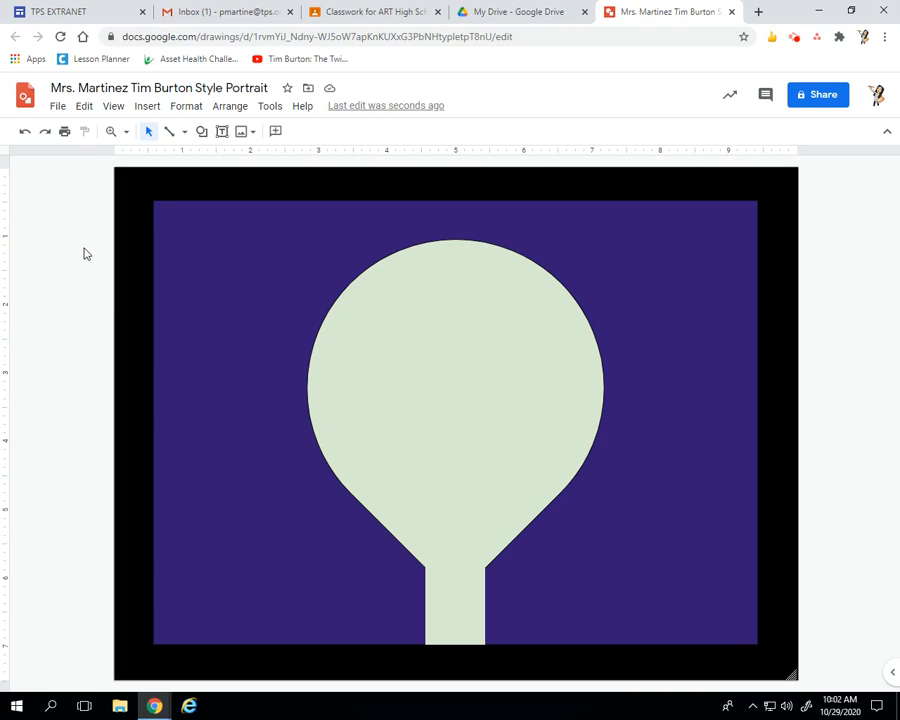
pyautogui.click(371, 340)
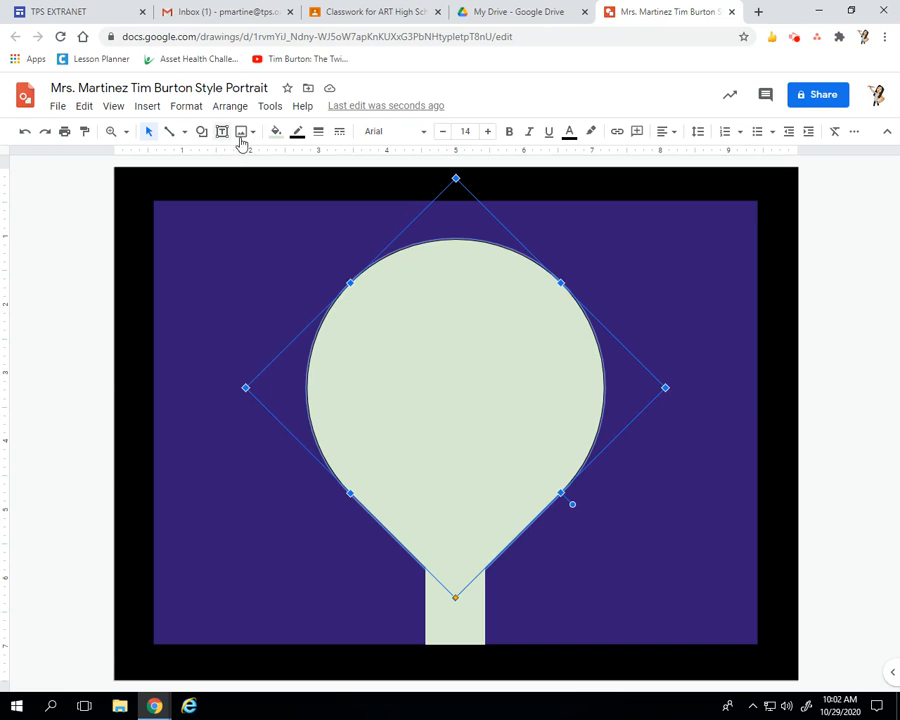
pyautogui.click(301, 137)
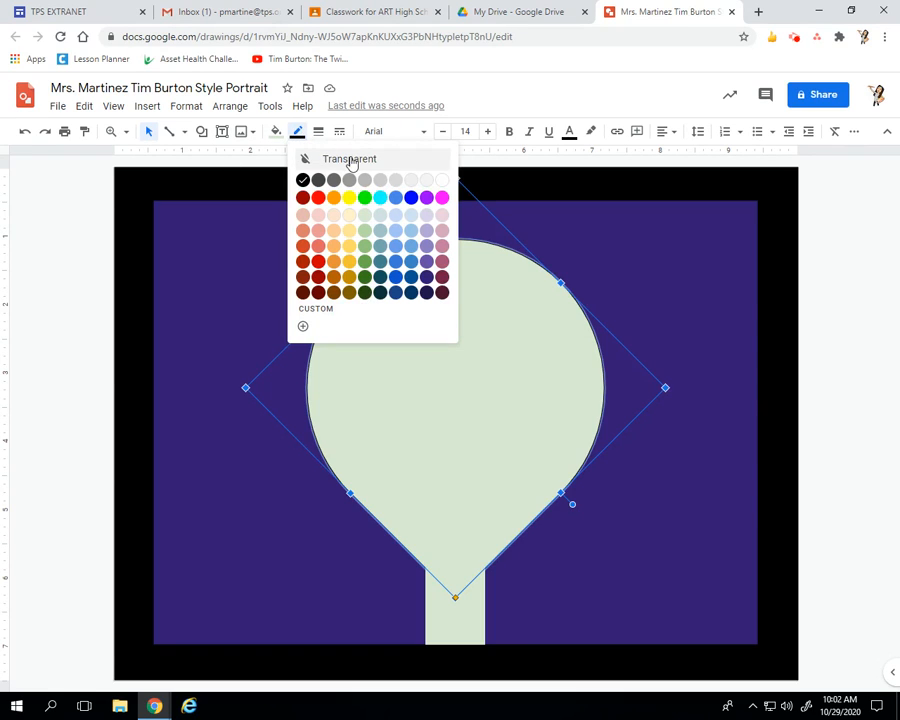
pyautogui.click(312, 157)
pyautogui.click(88, 306)
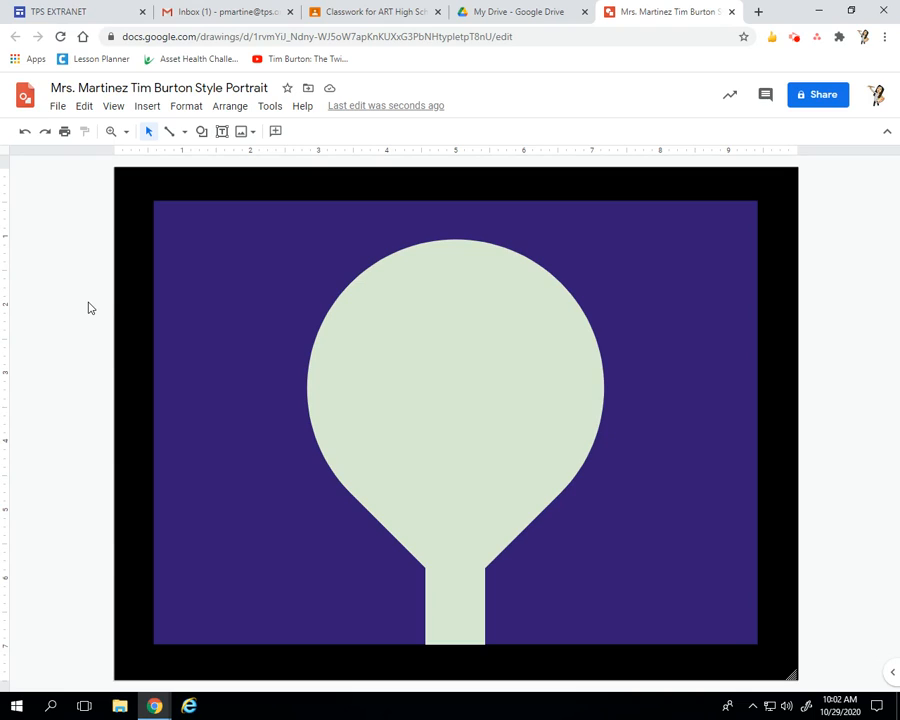
# Draw a rectangle with rounded top corners, about 4.8 by 0.7 inches, across the lower neck as the shoulders
pyautogui.click(203, 134)
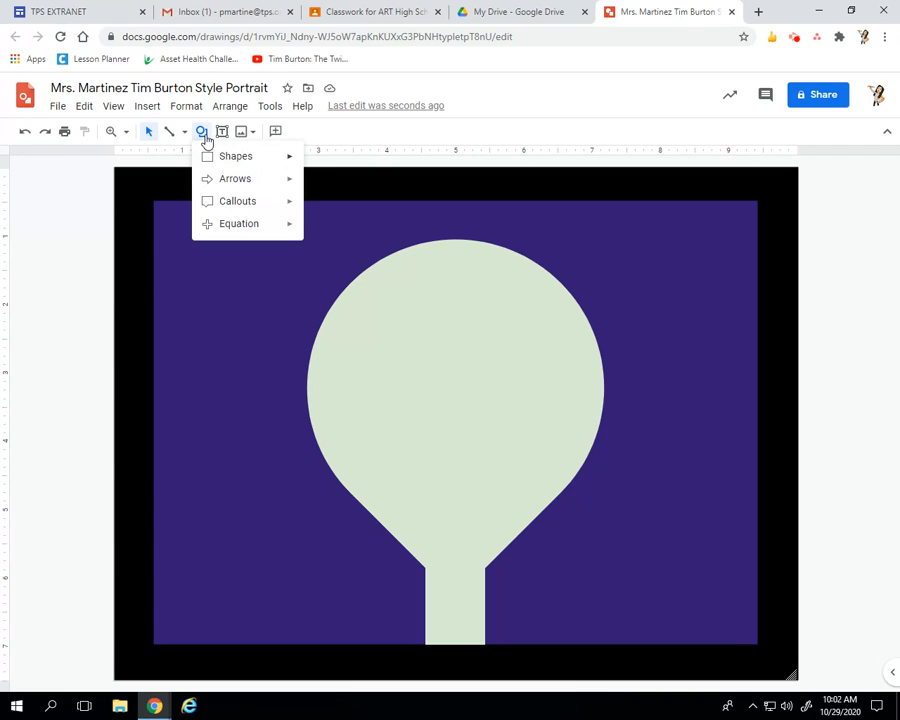
pyautogui.moveTo(211, 164)
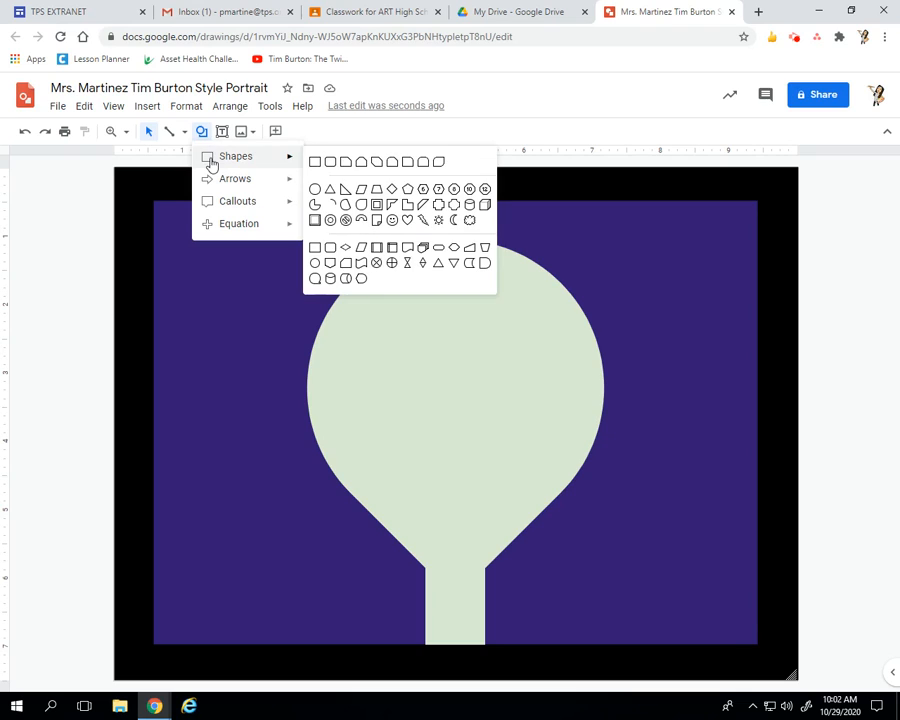
pyautogui.click(424, 163)
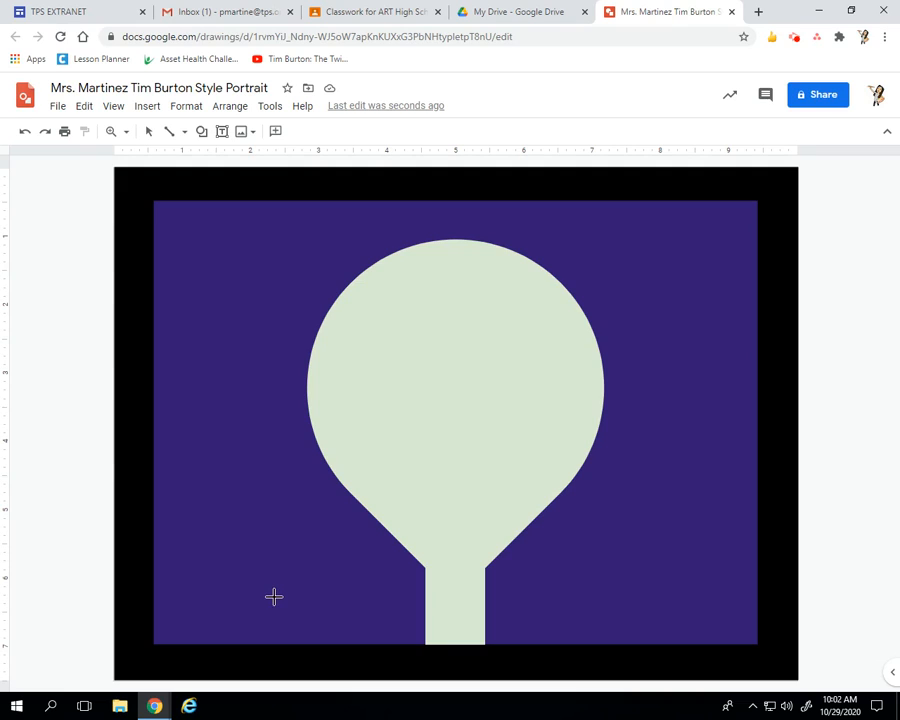
pyautogui.moveTo(285, 595); pyautogui.dragTo(638, 645)
pyautogui.moveTo(638, 645)
pyautogui.mouseDown()
pyautogui.moveTo(591, 647)
pyautogui.moveTo(609, 637)
pyautogui.moveTo(603, 643)
pyautogui.moveTo(613, 645)
pyautogui.mouseUp()
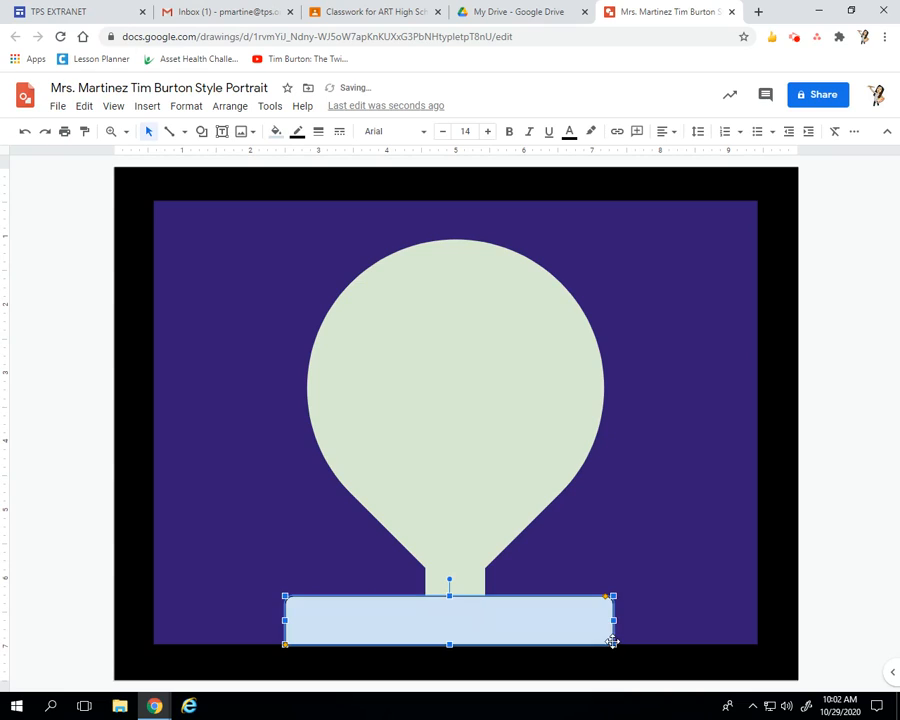
pyautogui.click(57, 321)
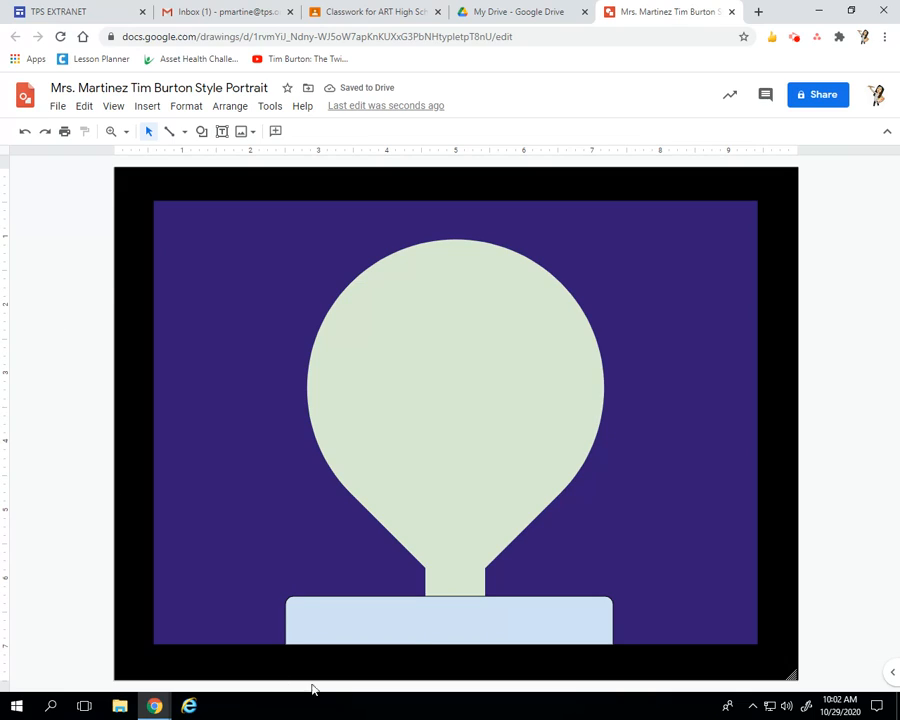
# Center the shoulder shape horizontally under the neck and make its border transparent
pyautogui.click(407, 622)
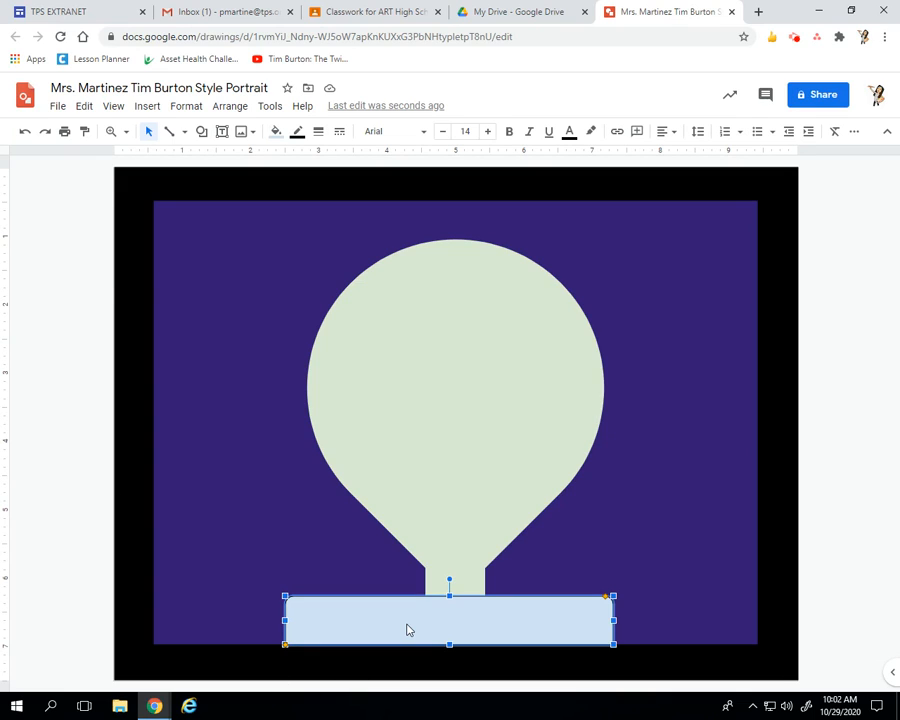
pyautogui.moveTo(398, 621); pyautogui.dragTo(357, 628)
pyautogui.click(44, 586)
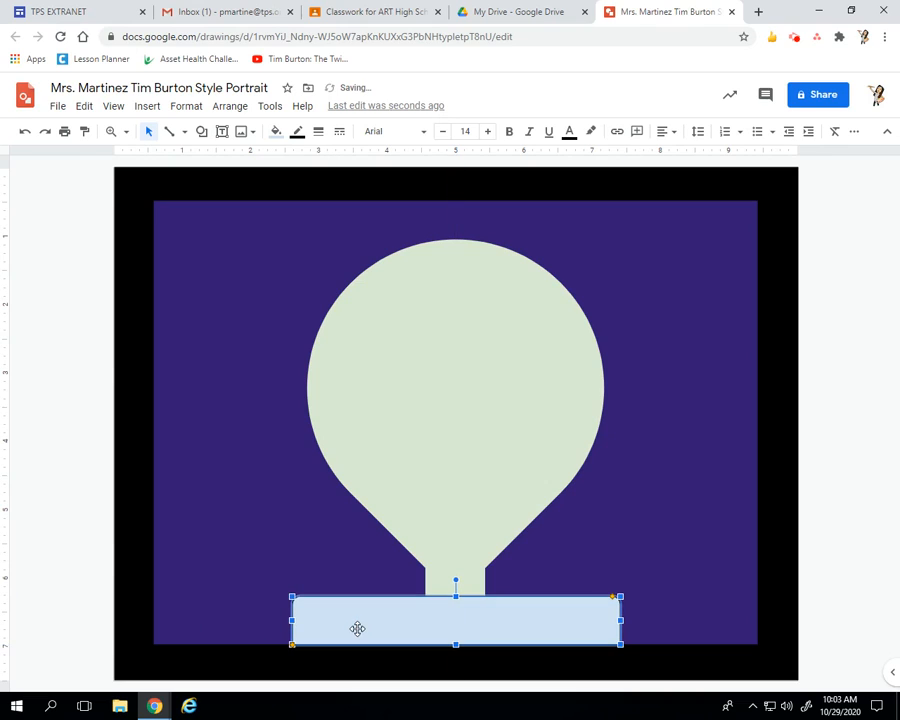
pyautogui.click(298, 133)
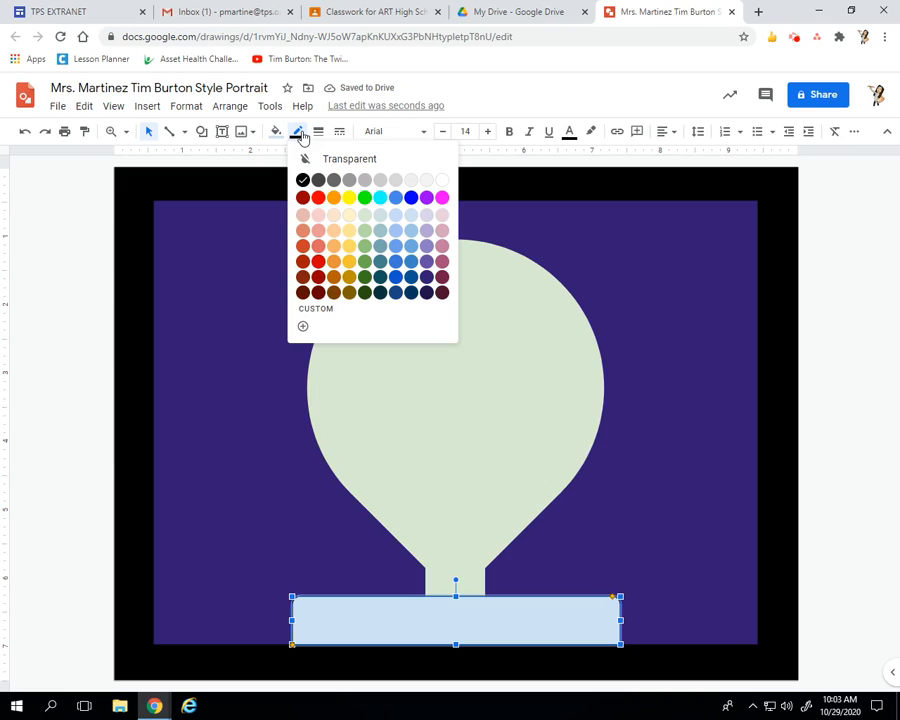
pyautogui.click(324, 159)
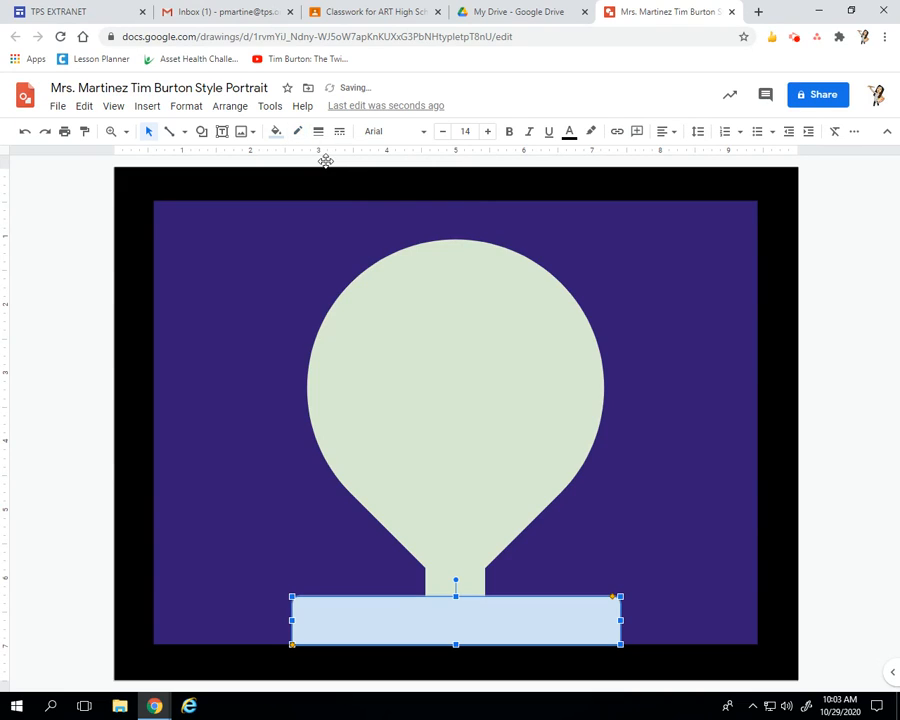
# Fill the shoulder shape beneath the neck with a dark teal
pyautogui.click(276, 134)
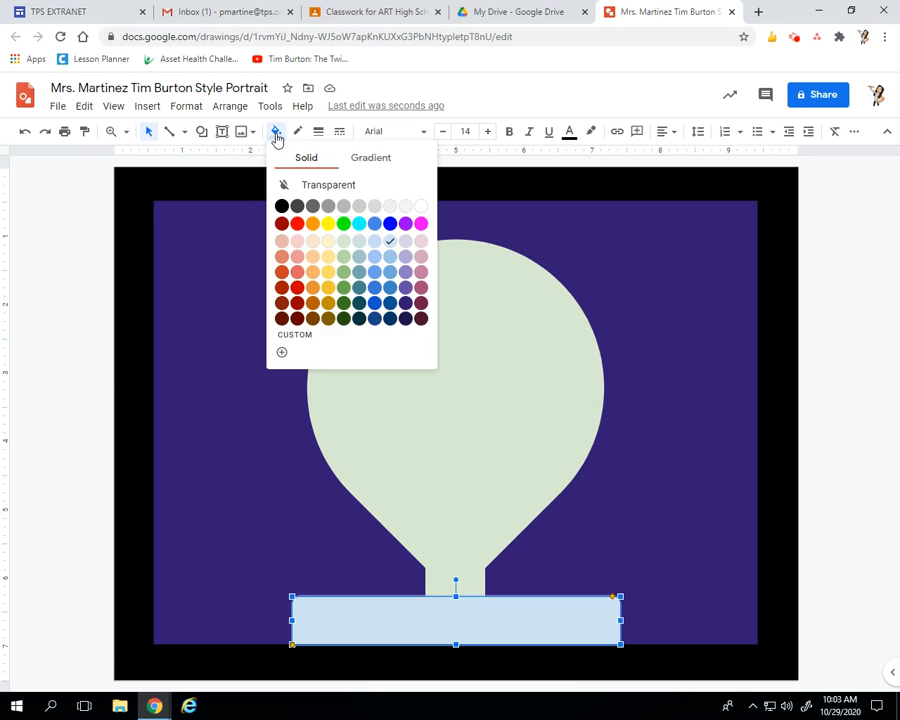
pyautogui.click(359, 304)
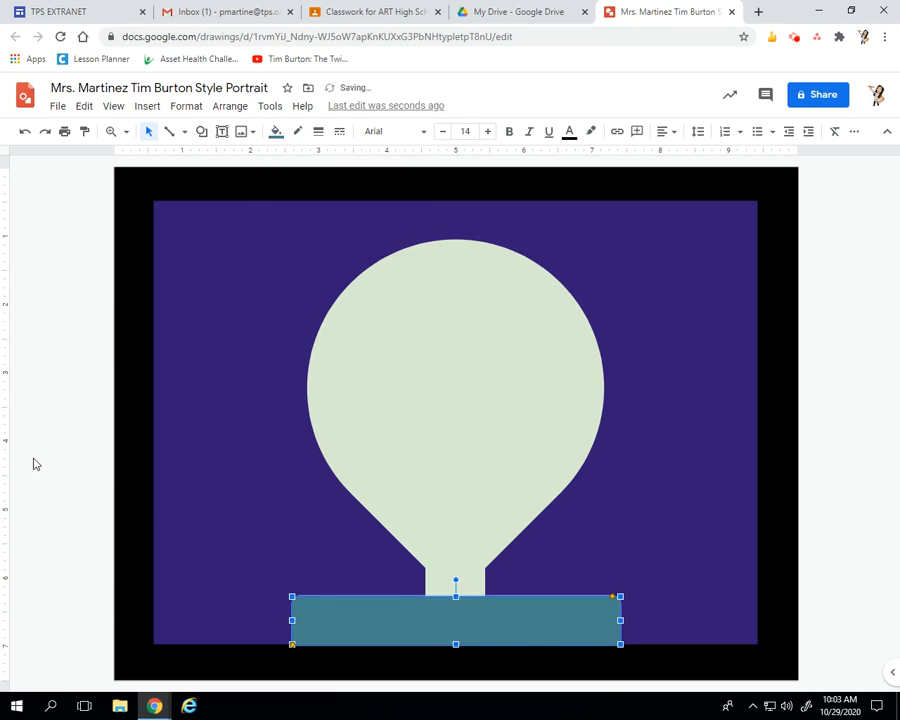
pyautogui.click(88, 462)
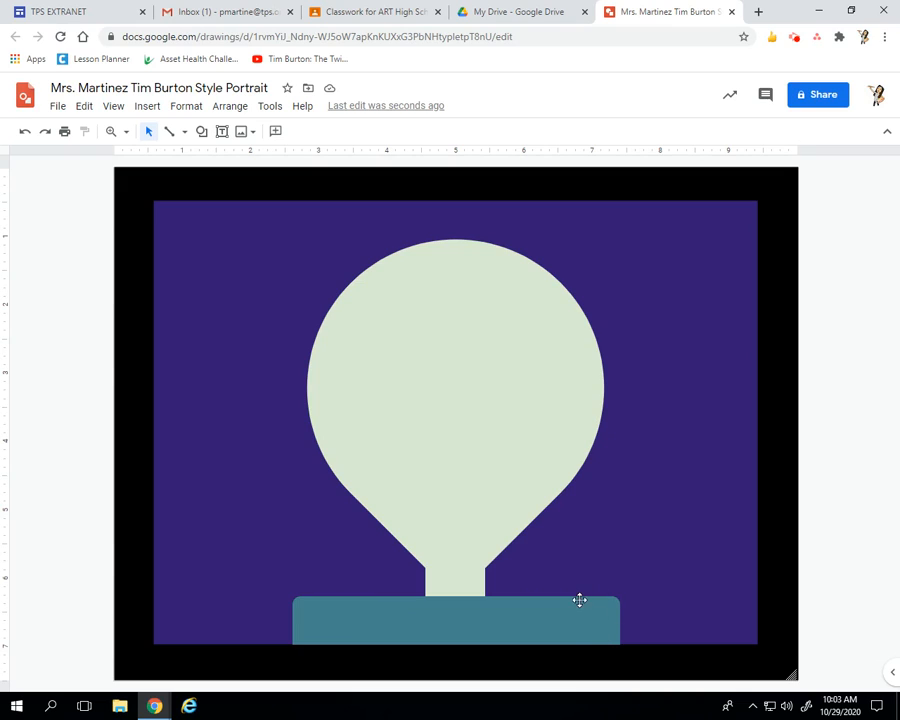
pyautogui.click(325, 602)
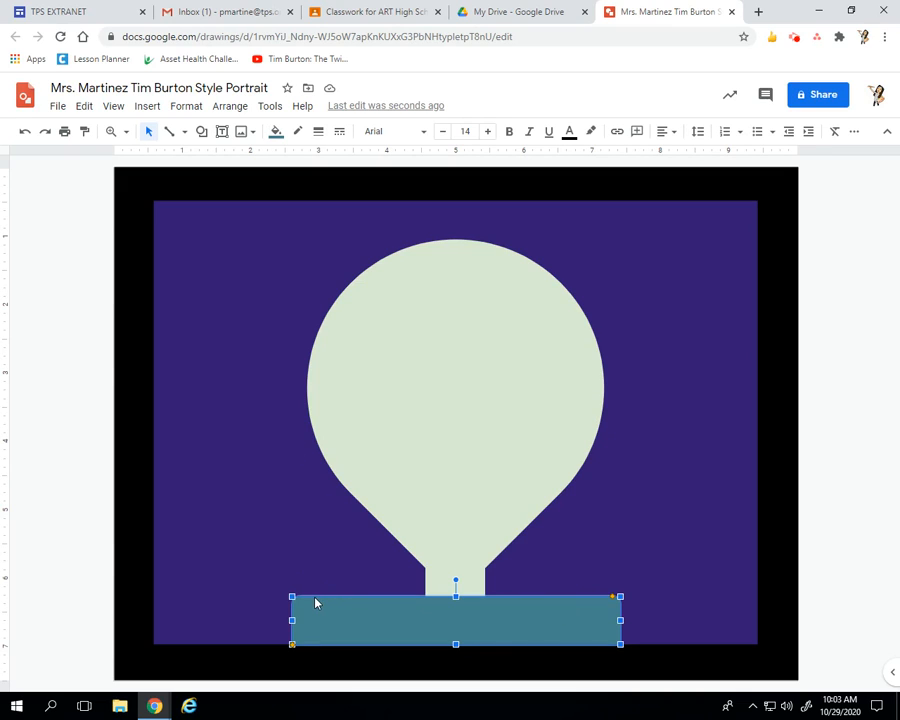
pyautogui.click(64, 498)
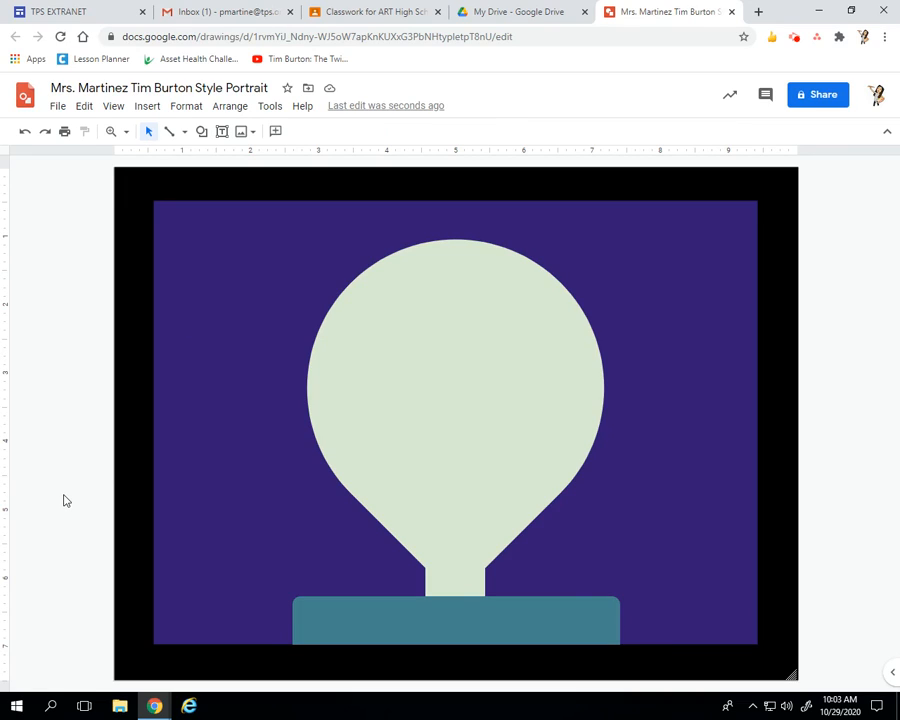
# Draw an upright oval about 1.6 by 2 inches on the left half of the head as the first eye
pyautogui.click(202, 133)
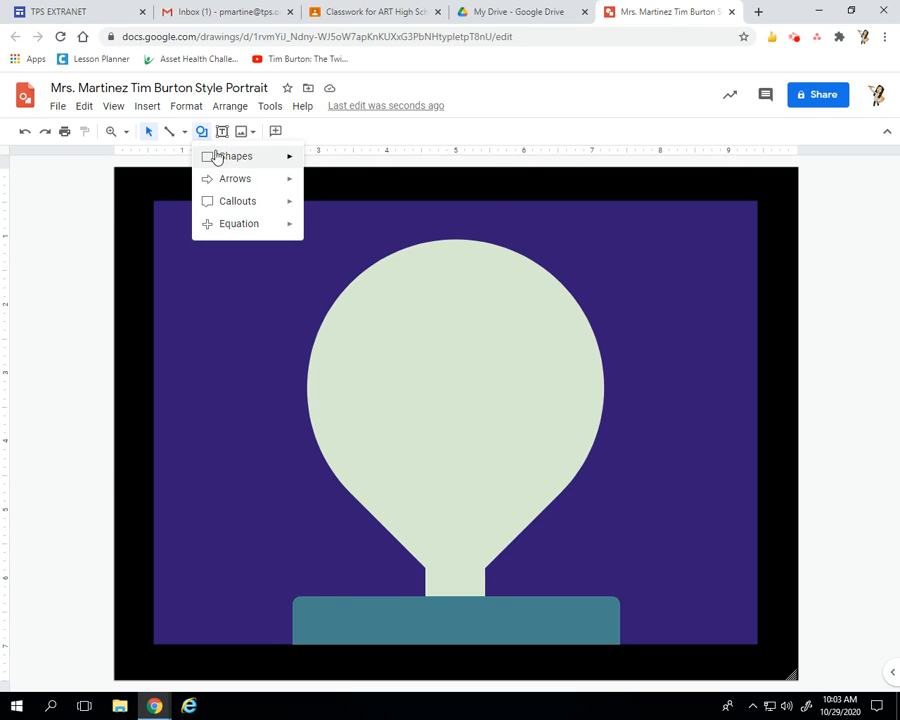
pyautogui.moveTo(227, 163)
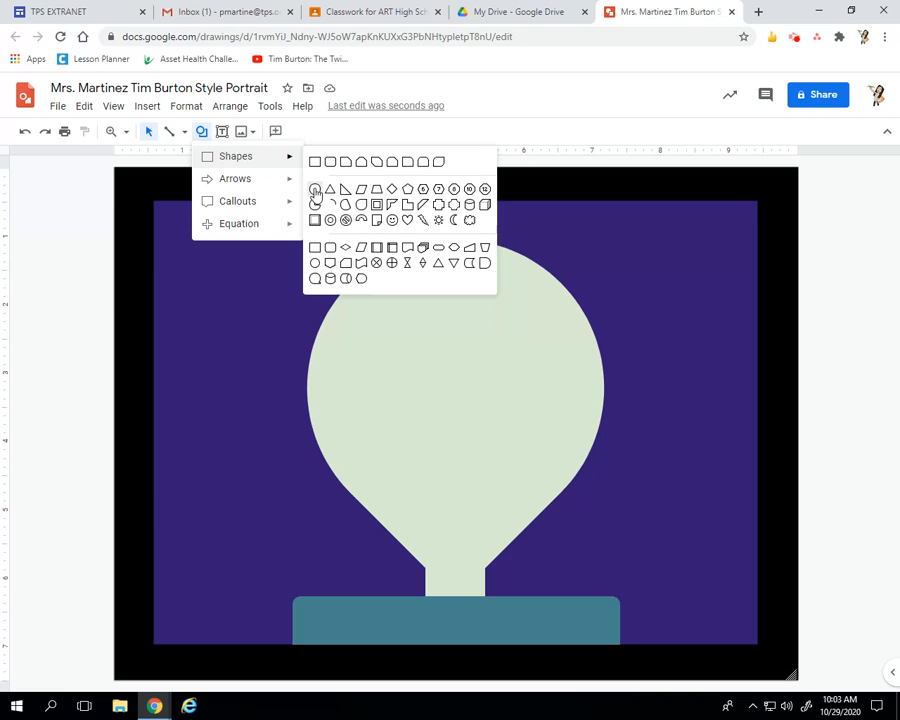
pyautogui.click(315, 191)
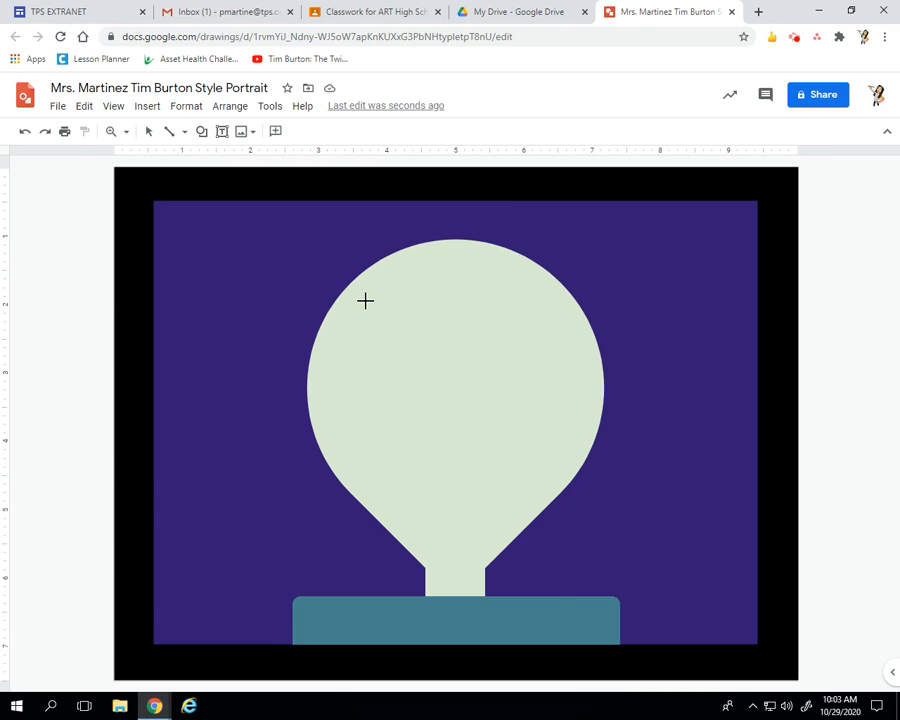
pyautogui.moveTo(365, 300); pyautogui.dragTo(473, 438)
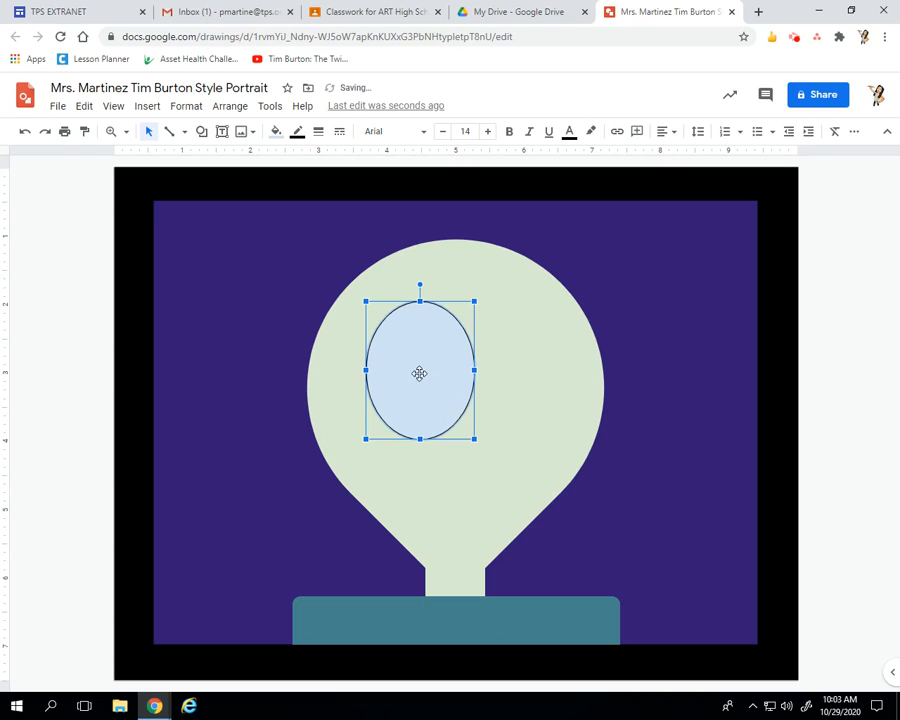
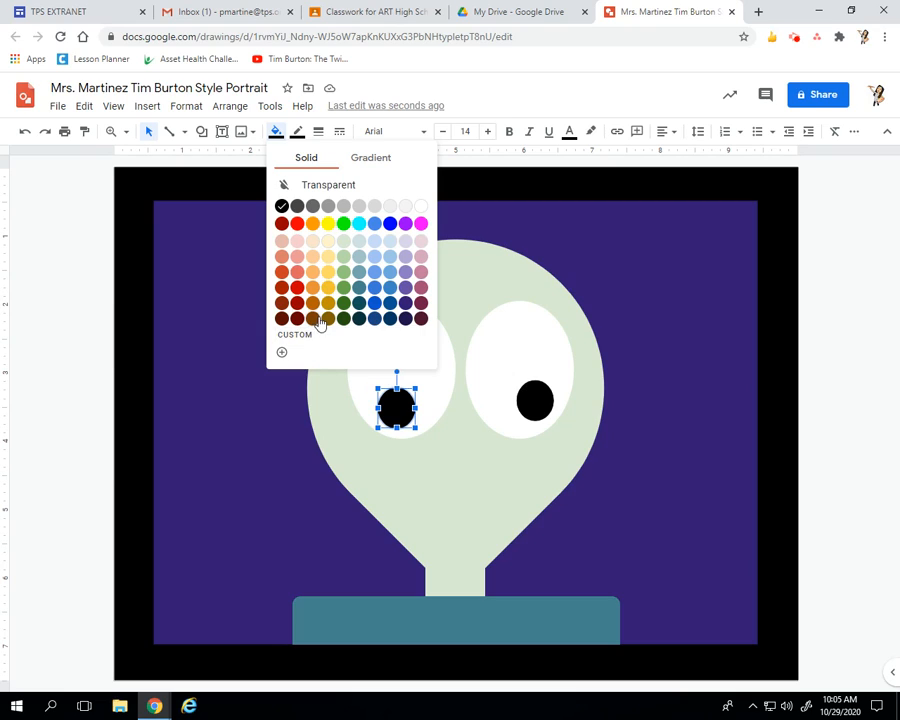
# Fill the left eye's iris with brown from the darkest shade row and make its border transparent
pyautogui.click(312, 319)
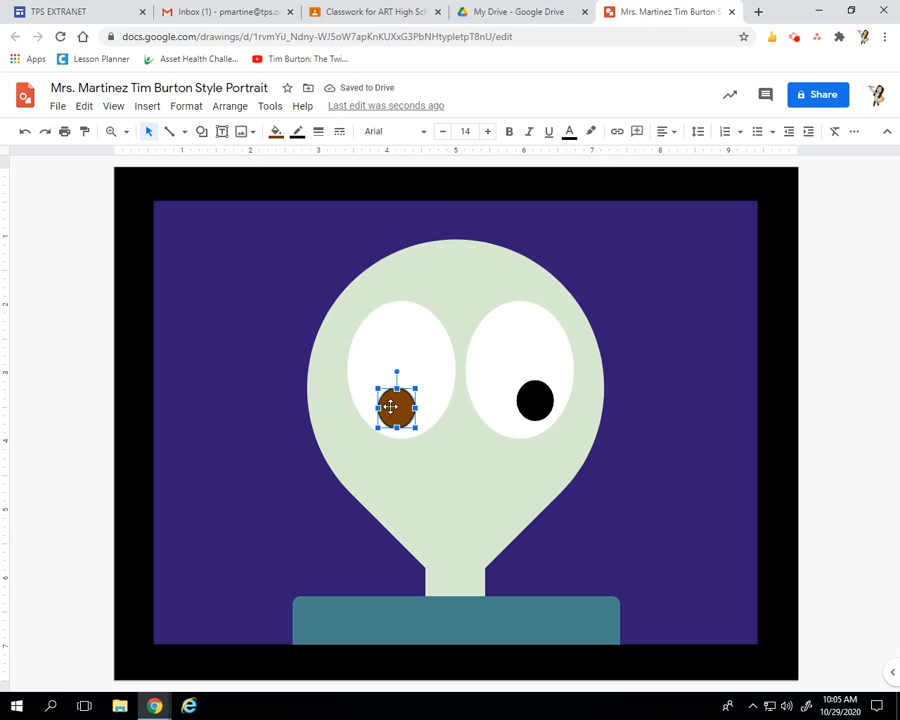
pyautogui.click(139, 321)
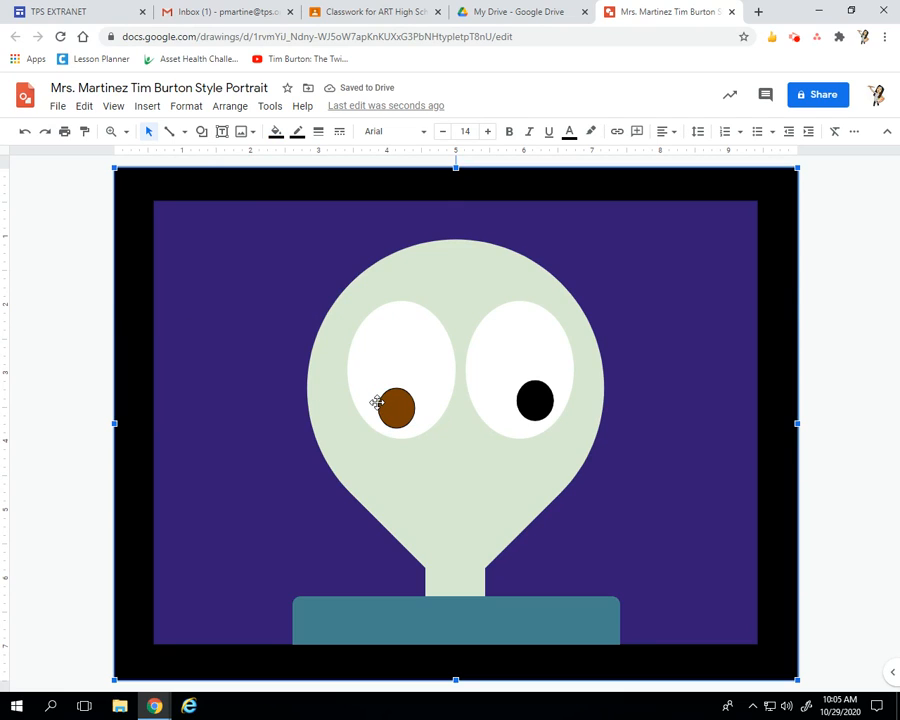
pyautogui.click(394, 405)
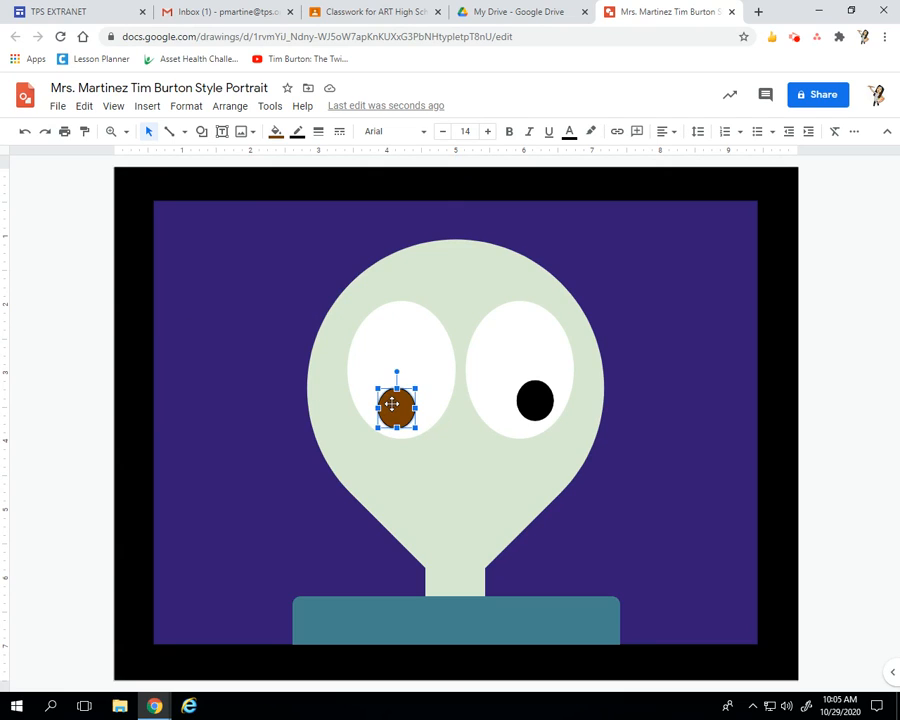
pyautogui.click(296, 133)
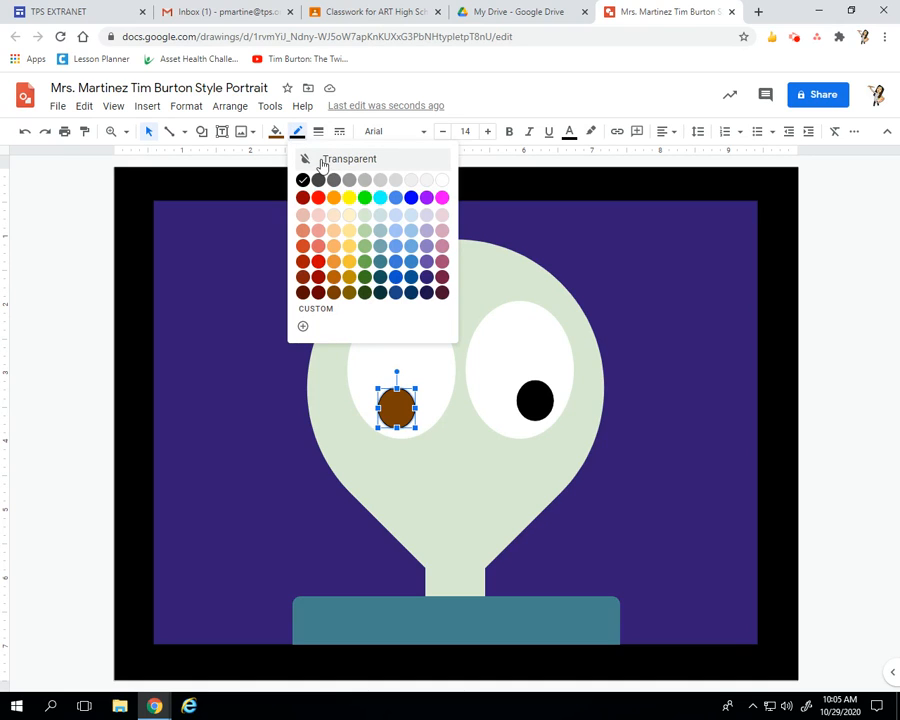
pyautogui.click(338, 162)
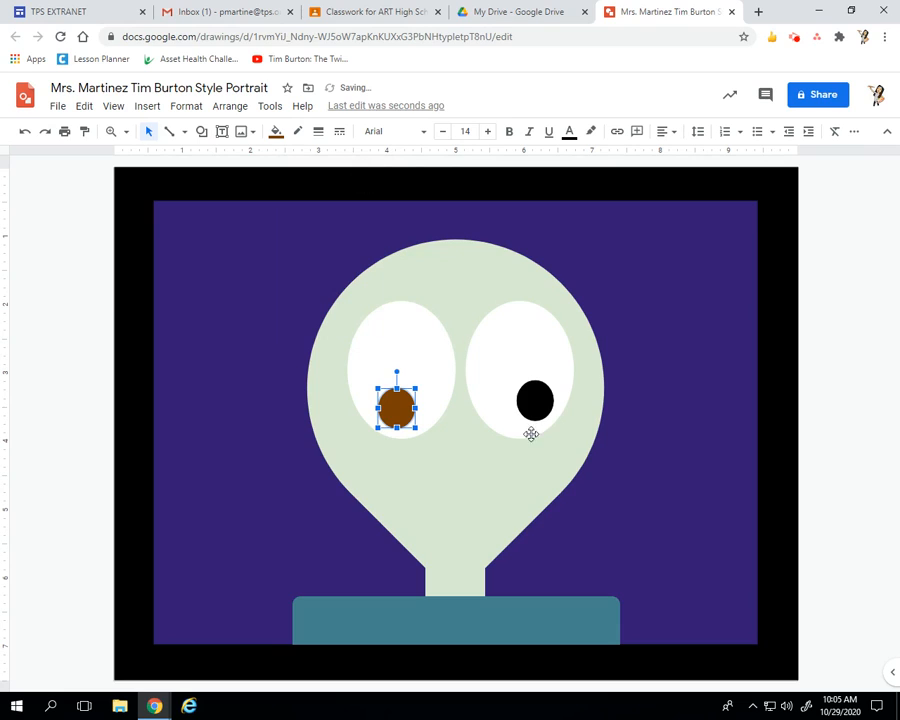
# Make the right eye's iris border transparent and fill it with the same dark brown as the left iris
pyautogui.click(536, 401)
pyautogui.click(296, 133)
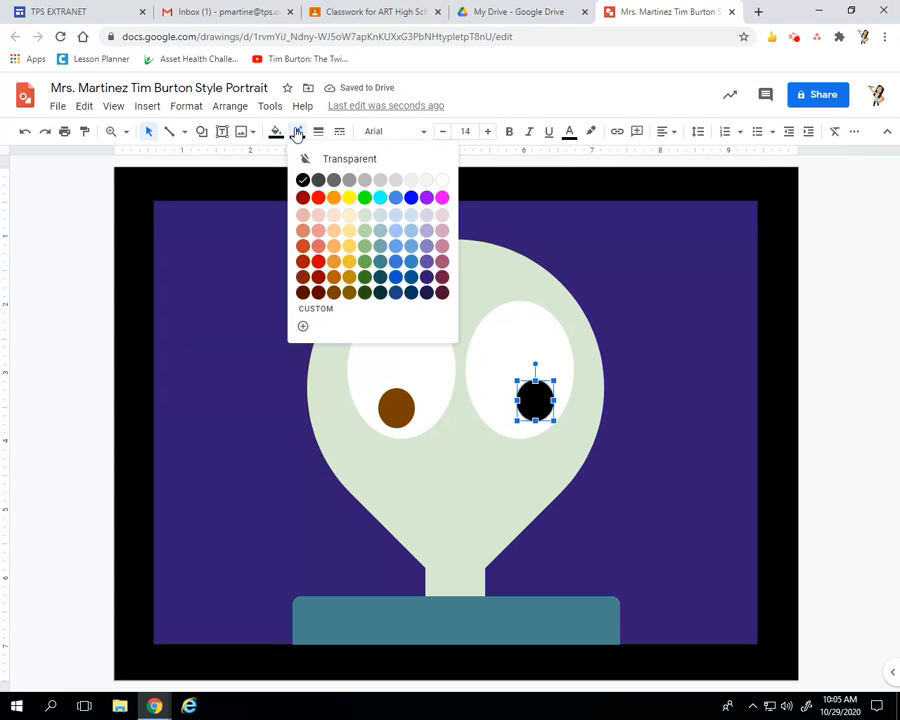
pyautogui.click(316, 158)
pyautogui.click(275, 134)
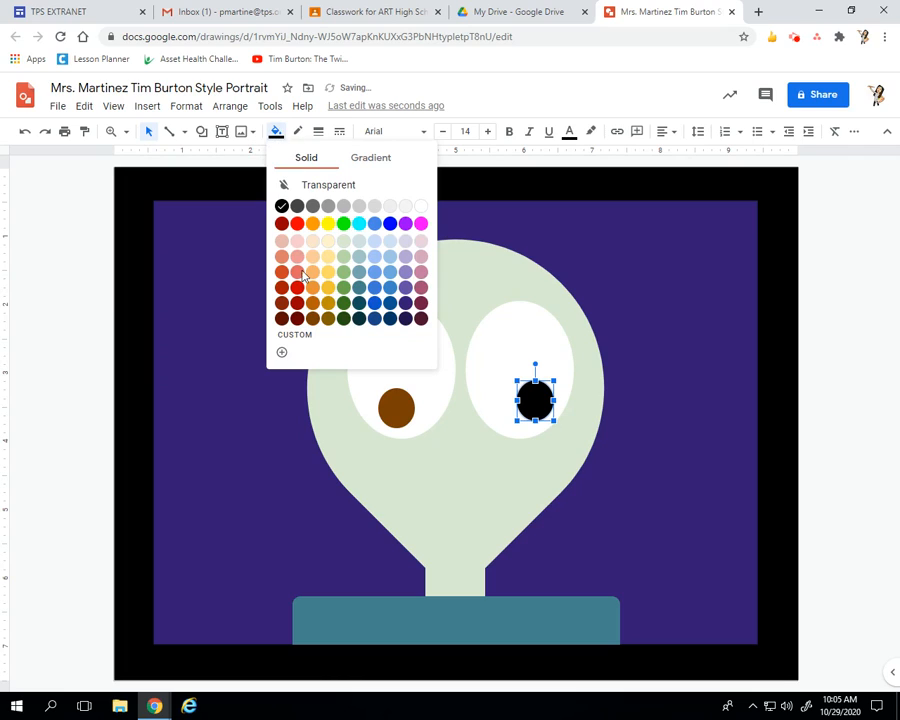
pyautogui.click(313, 318)
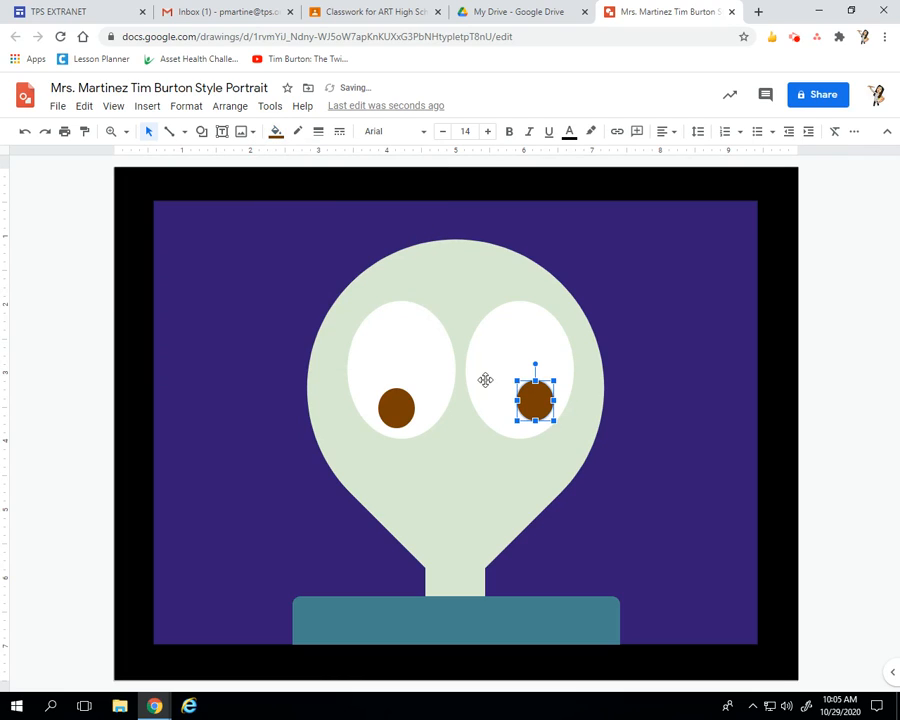
pyautogui.click(119, 344)
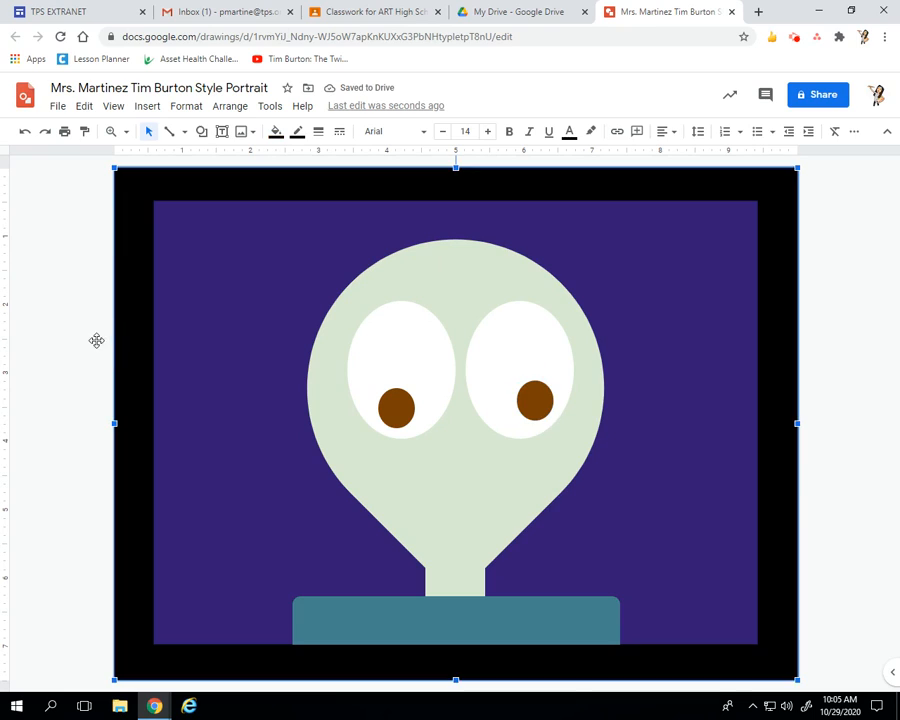
pyautogui.click(96, 340)
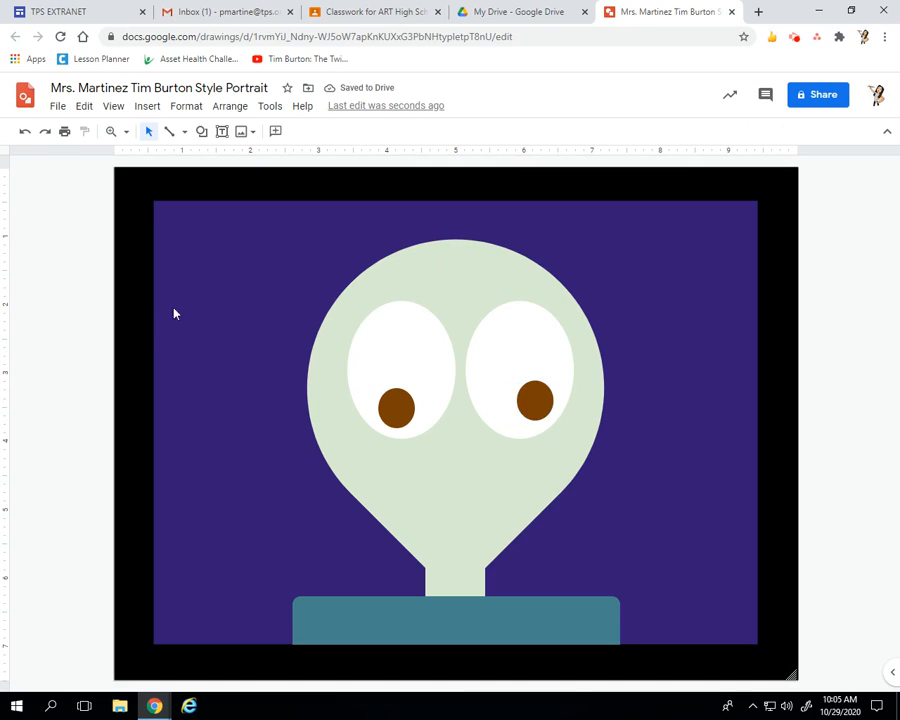
# Draw a small oval pupil, about 0.2 by 0.3 inches, inside the left iris and fill it with black
pyautogui.click(201, 131)
pyautogui.moveTo(231, 165)
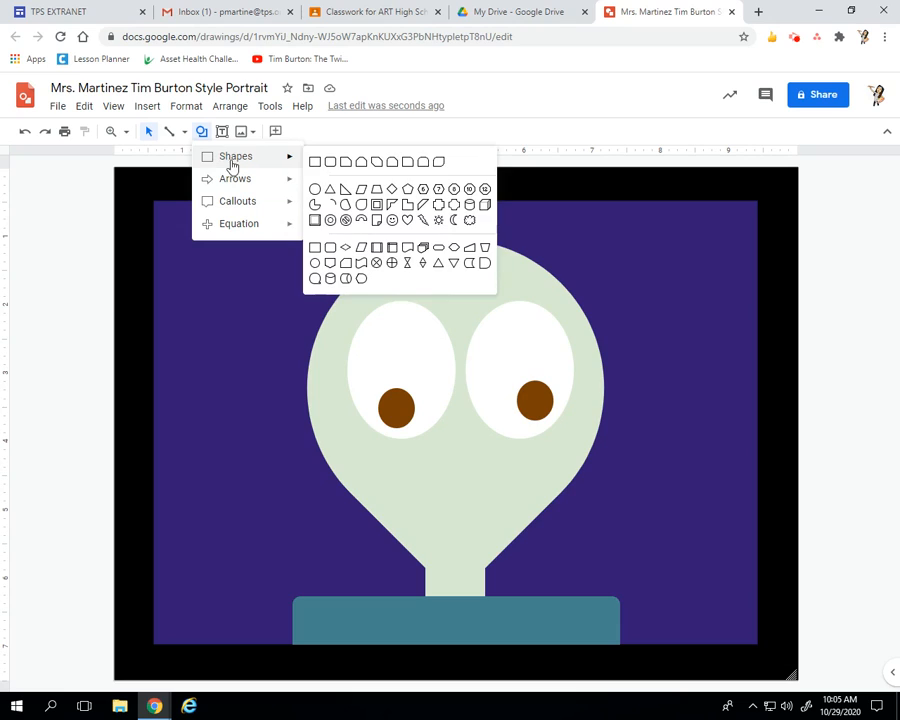
pyautogui.click(315, 189)
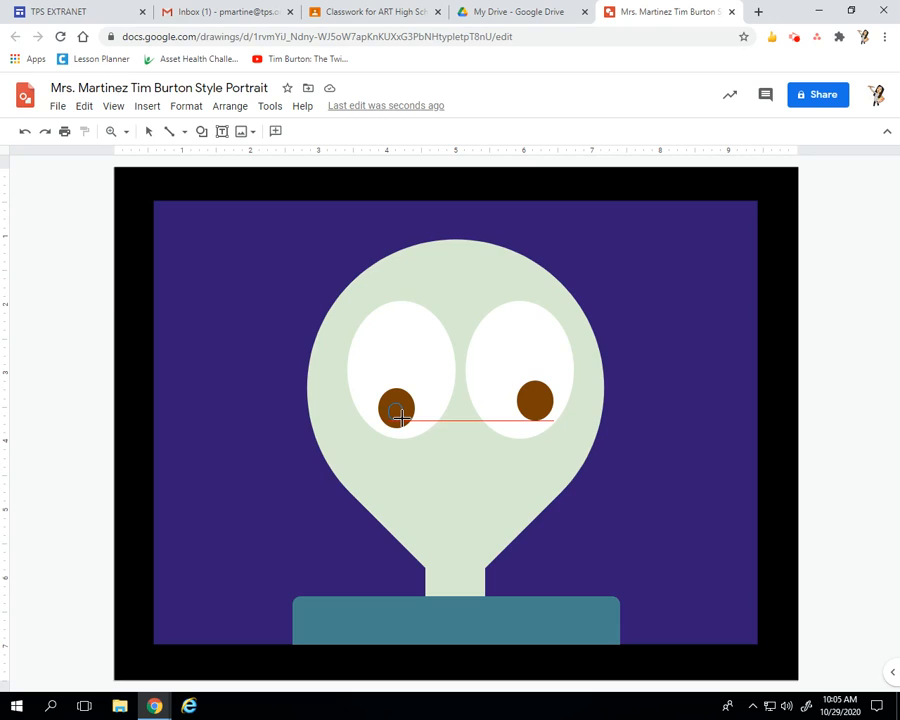
pyautogui.moveTo(385, 400); pyautogui.dragTo(407, 423)
pyautogui.click(277, 133)
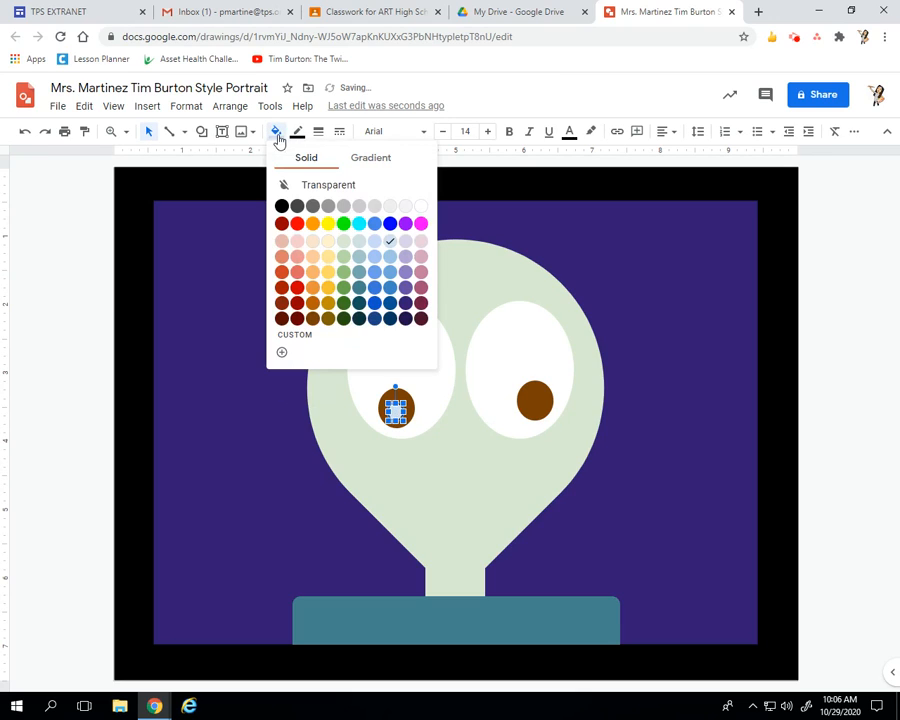
pyautogui.click(281, 206)
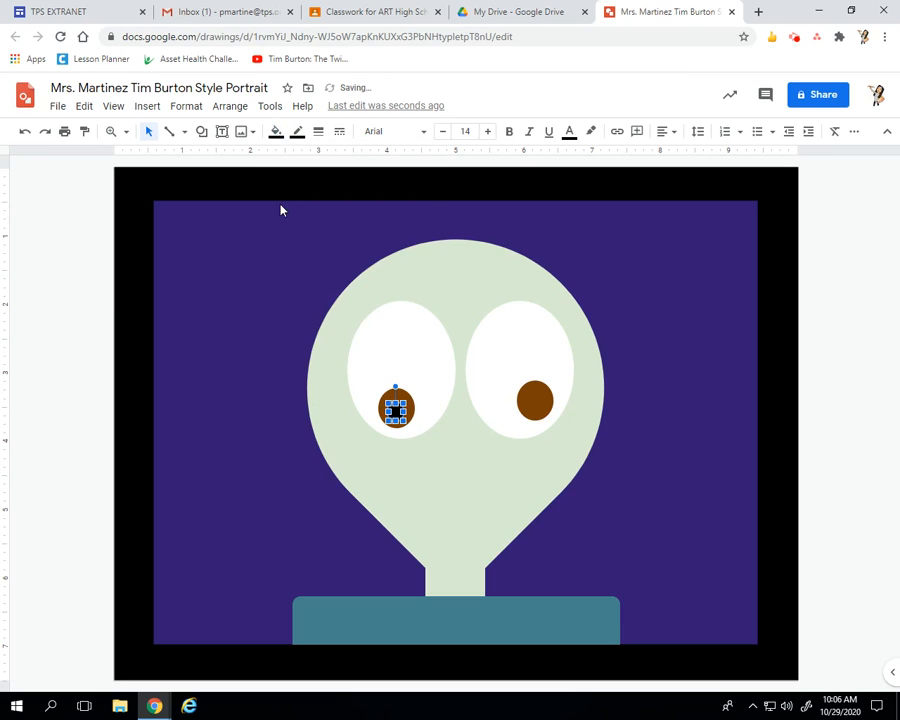
# Duplicate the black pupil by copy and paste, and place the copy slightly right of center in the right iris
pyautogui.click(86, 108)
pyautogui.click(110, 209)
pyautogui.click(86, 107)
pyautogui.click(116, 234)
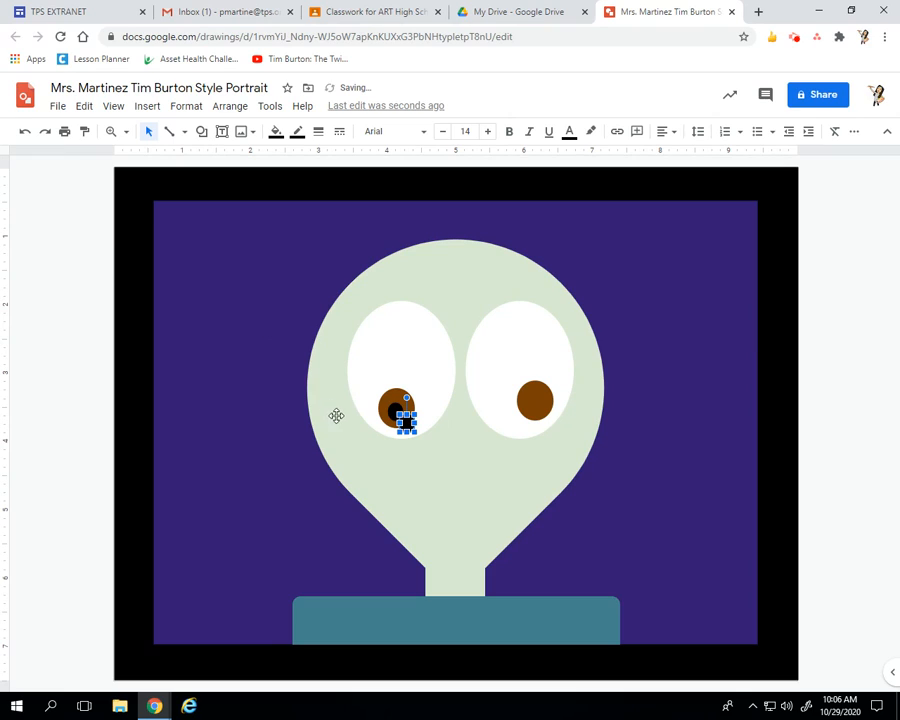
pyautogui.moveTo(404, 420); pyautogui.dragTo(540, 401)
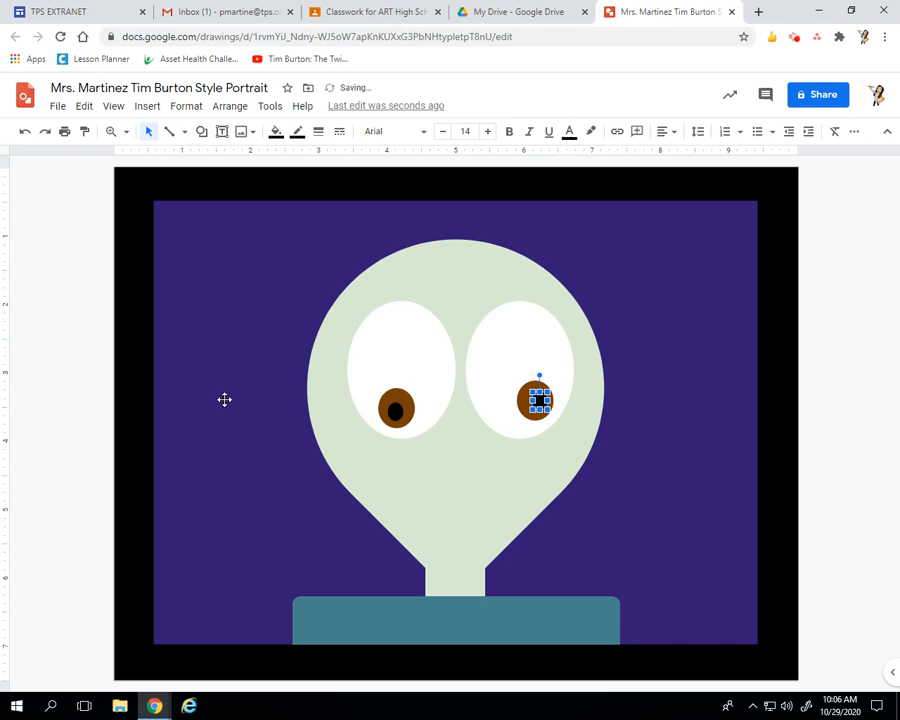
pyautogui.click(83, 383)
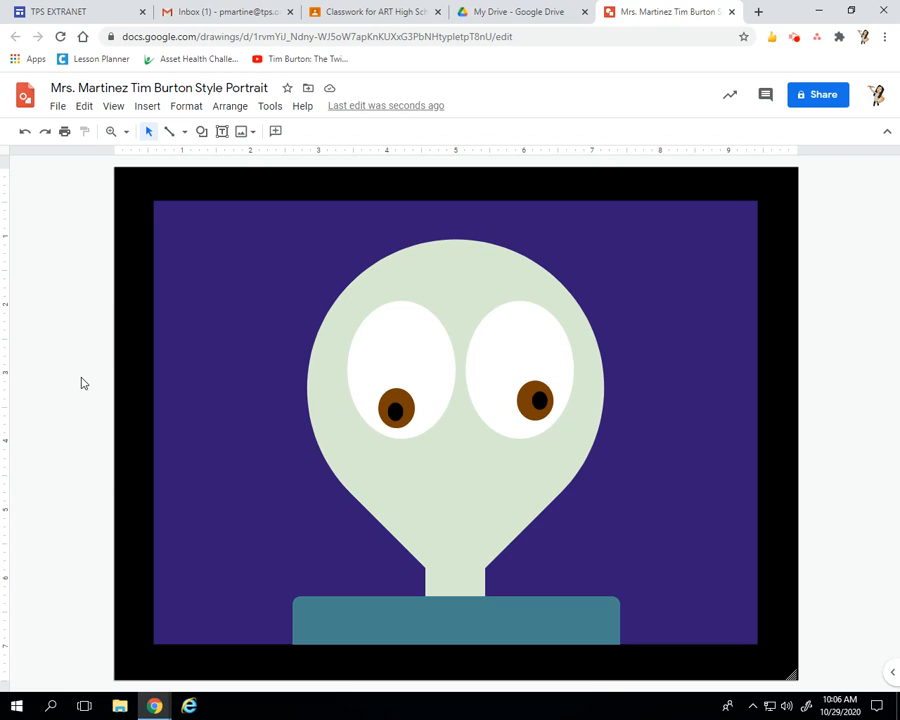
# Draw a heart about 0.7 by 0.5 inches, centered on the lower part of the face, as the mouth
pyautogui.click(204, 133)
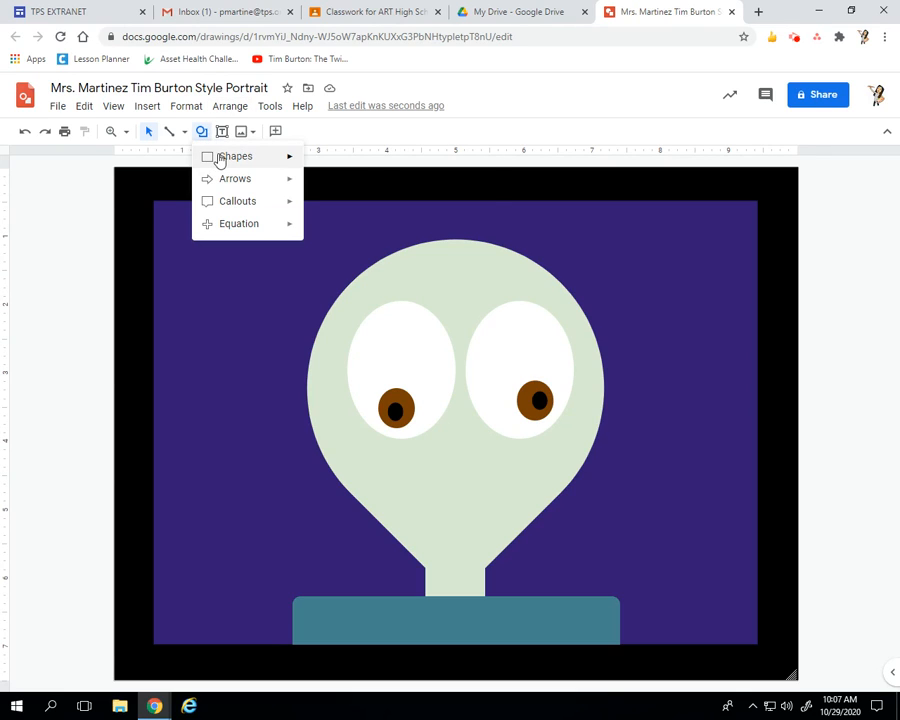
pyautogui.moveTo(221, 160)
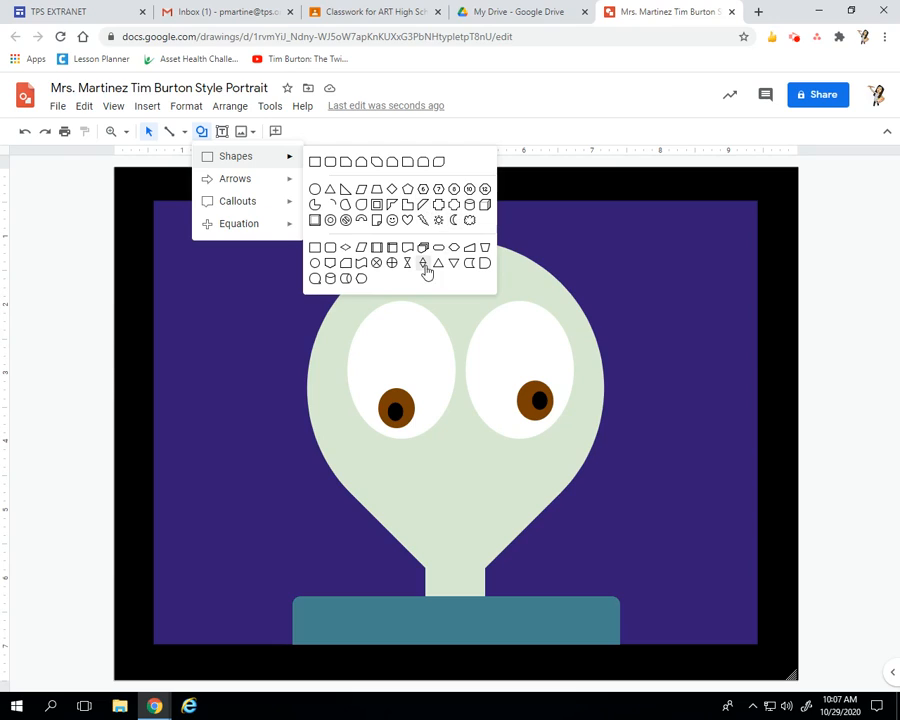
pyautogui.click(407, 221)
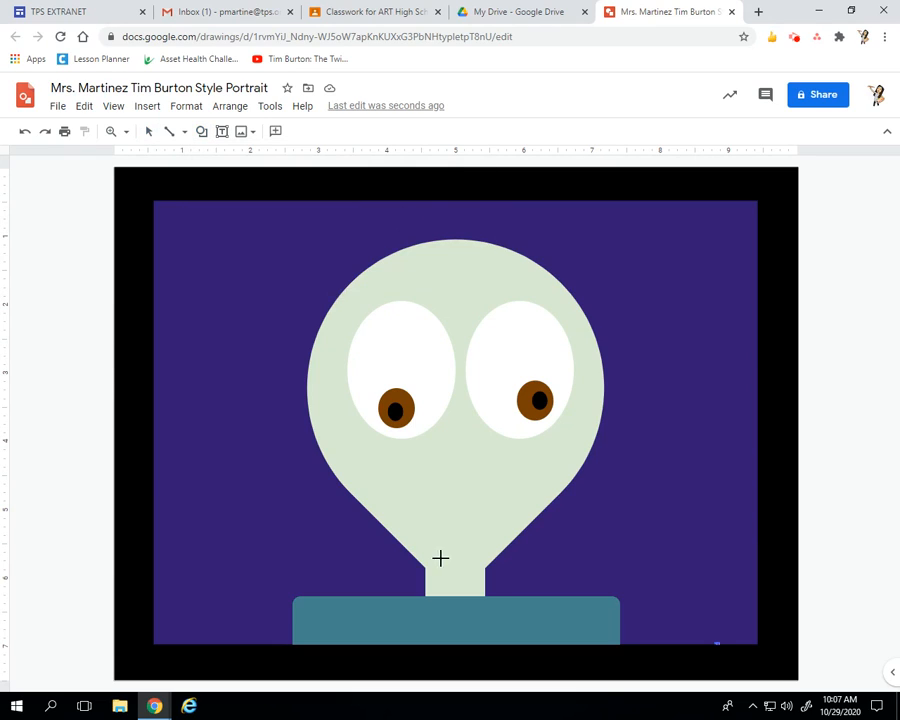
pyautogui.moveTo(430, 482); pyautogui.dragTo(459, 527)
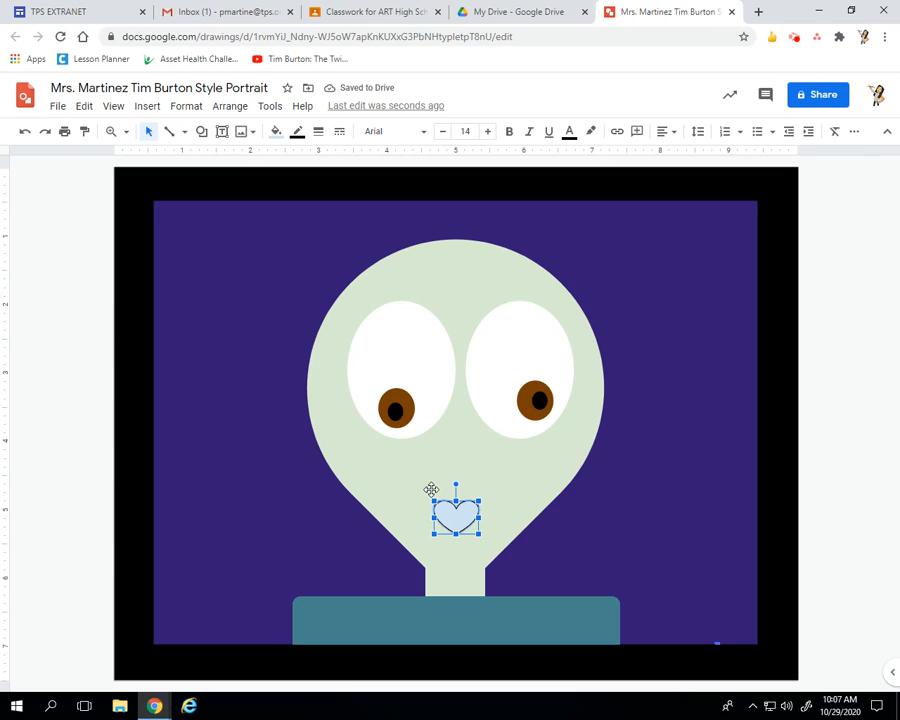
# Fill the heart-shaped mouth with red and make its border transparent
pyautogui.click(277, 133)
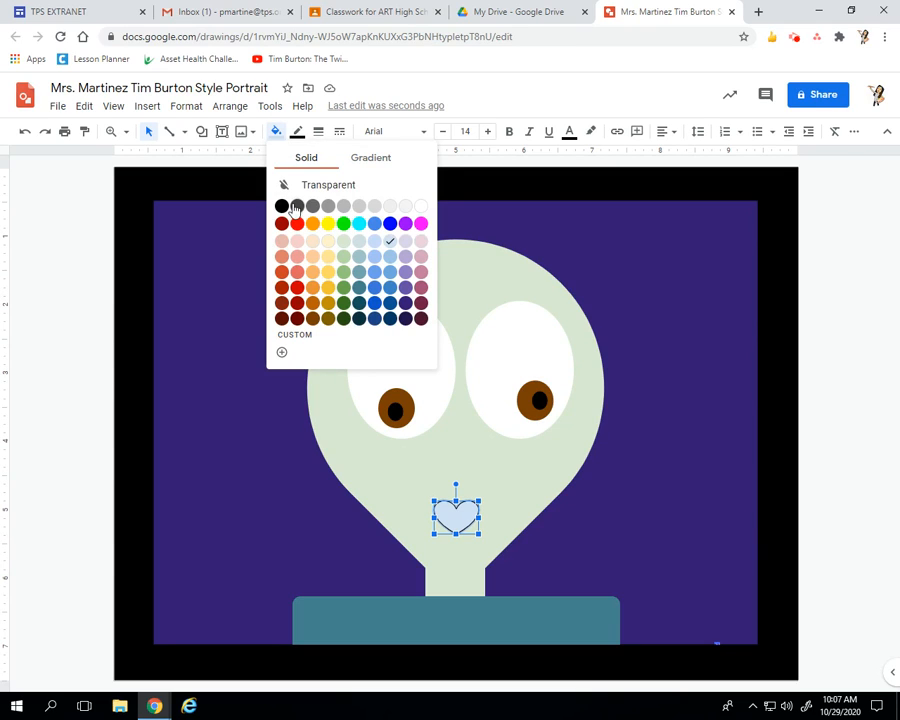
pyautogui.click(297, 287)
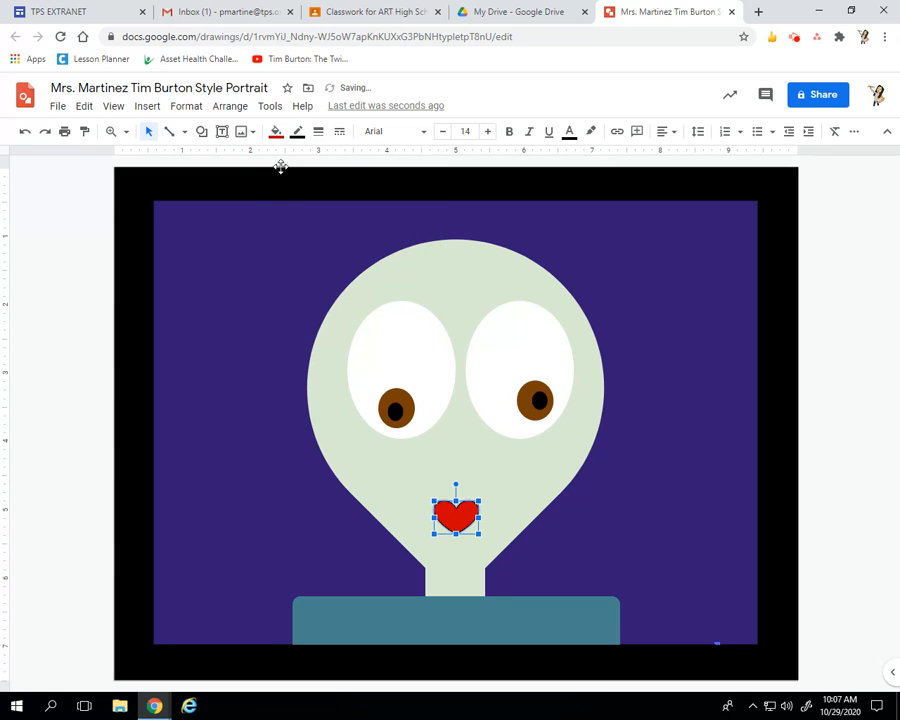
pyautogui.click(297, 132)
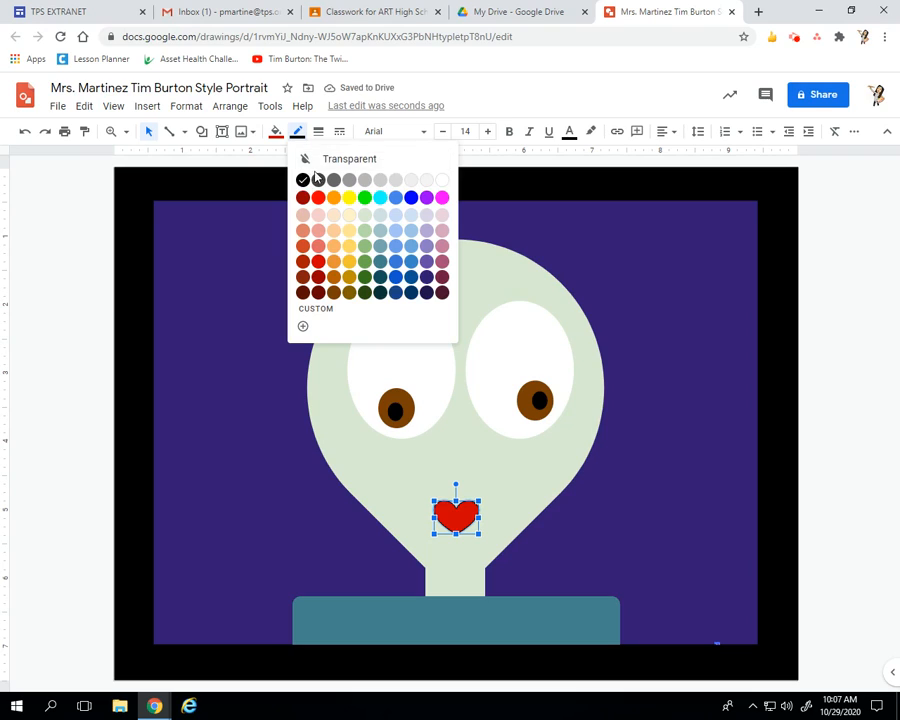
pyautogui.click(316, 178)
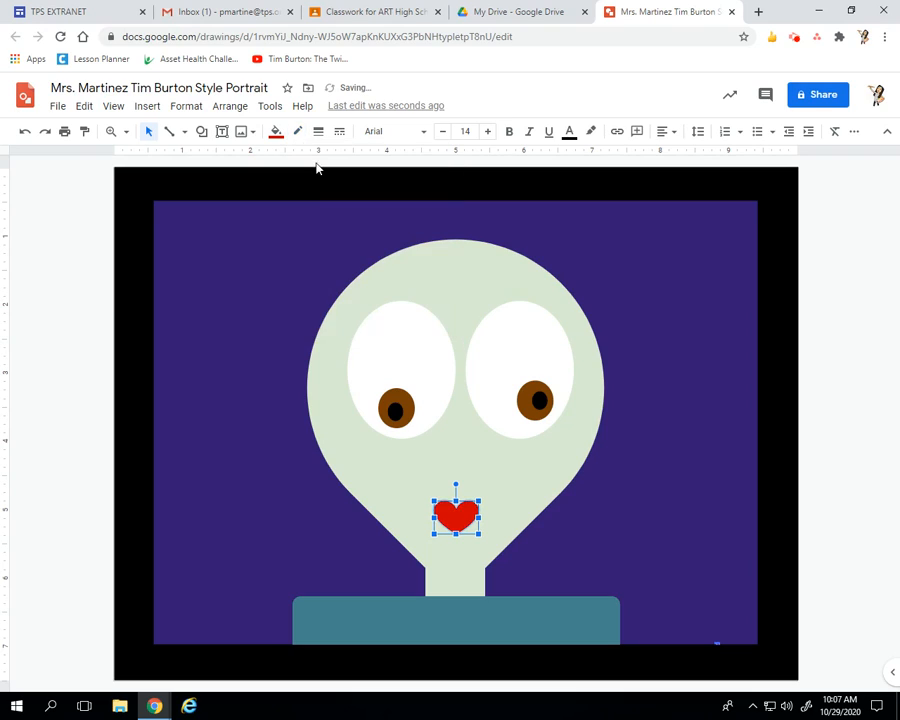
# Flatten and widen the red heart-shaped mouth to about 0.9 by 0.35 inches
pyautogui.click(79, 439)
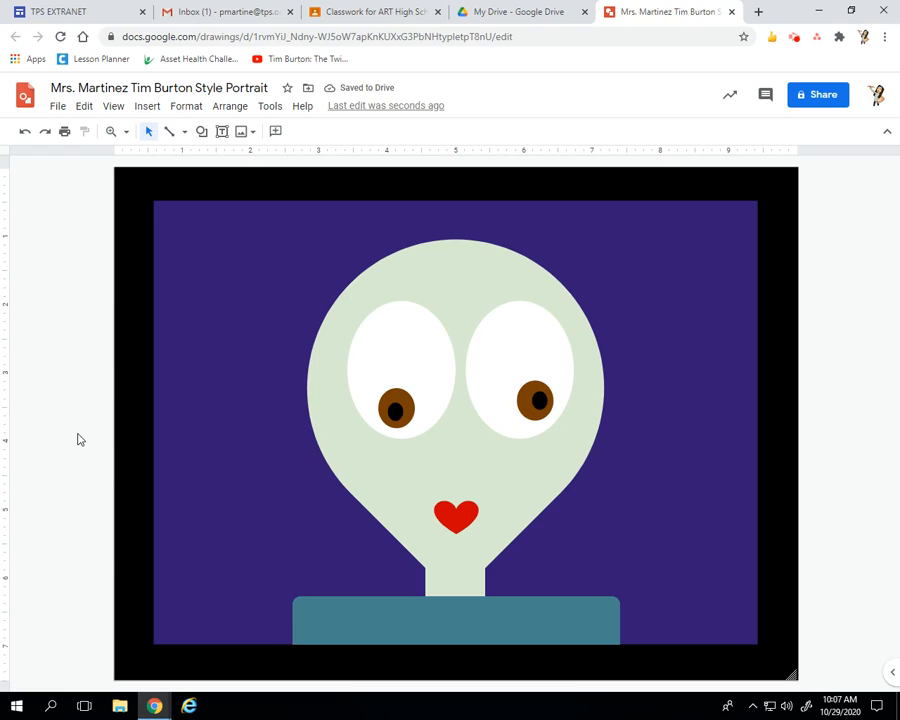
pyautogui.click(461, 521)
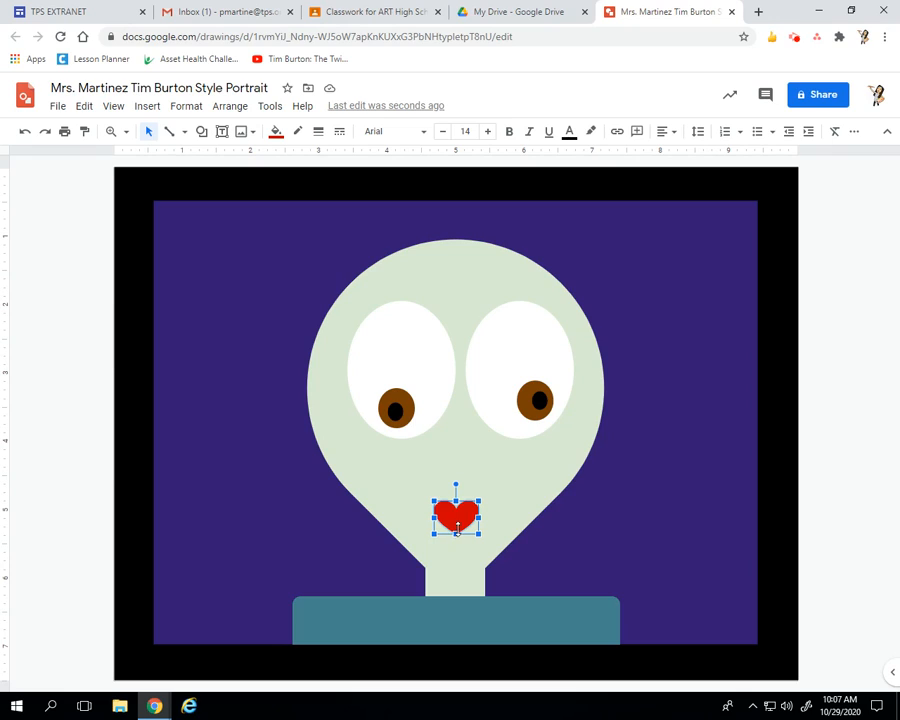
pyautogui.moveTo(457, 533); pyautogui.dragTo(490, 512)
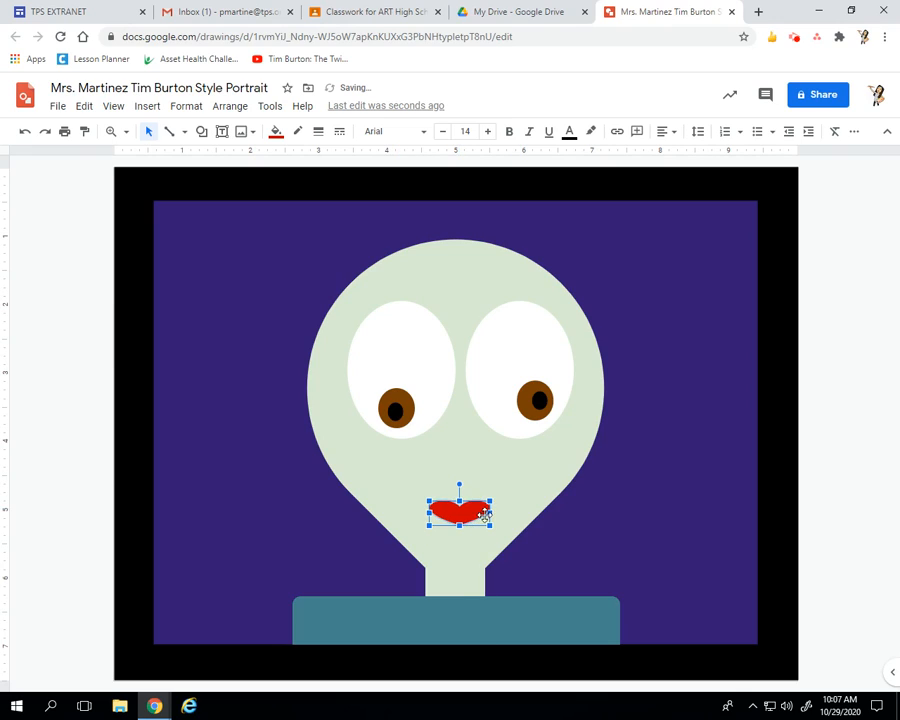
pyautogui.click(68, 497)
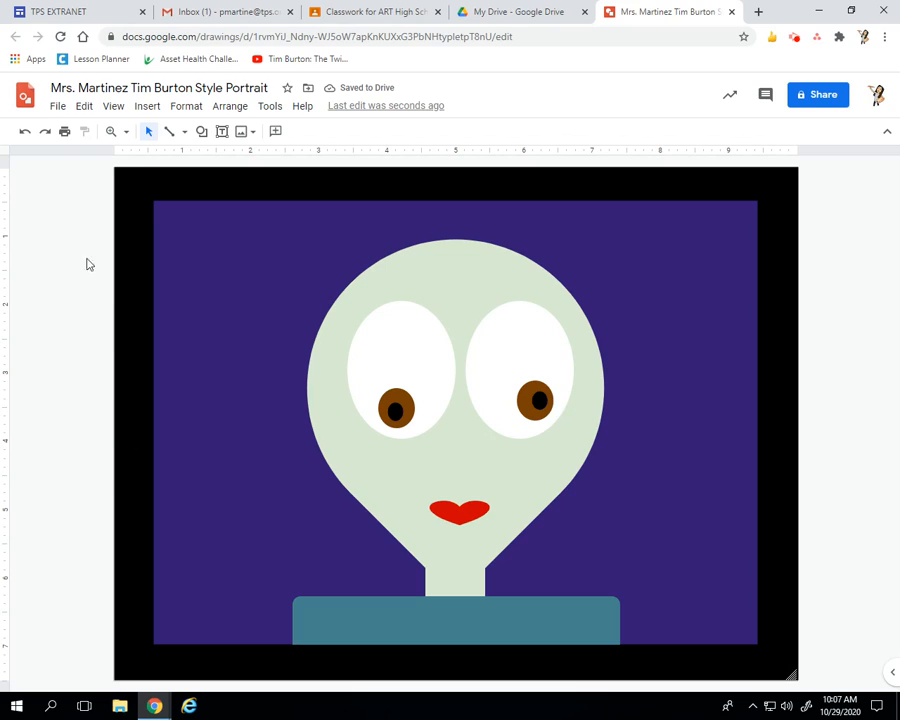
pyautogui.click(463, 518)
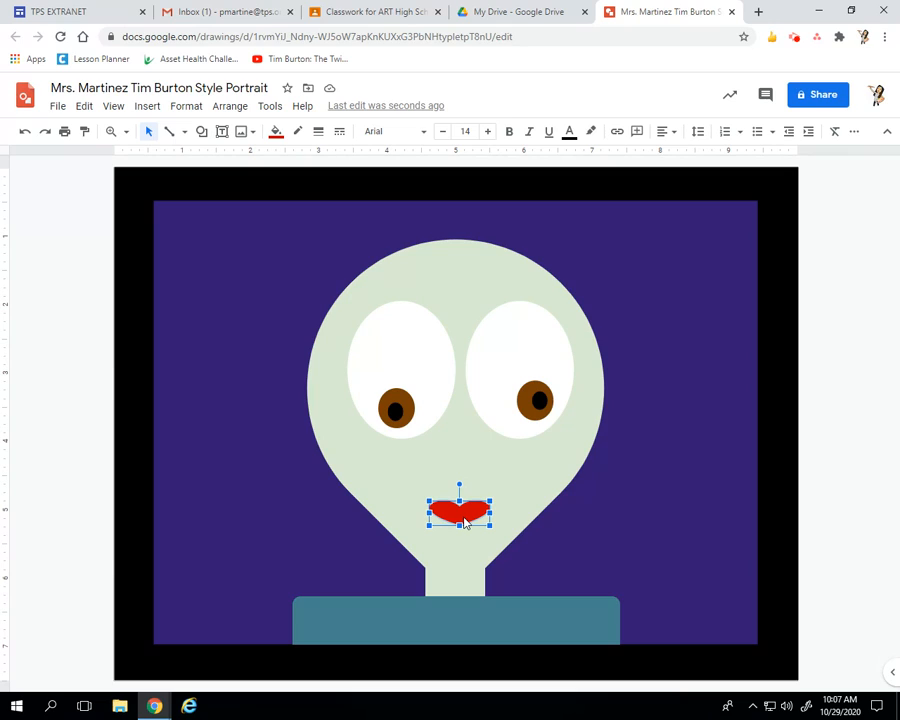
pyautogui.click(78, 445)
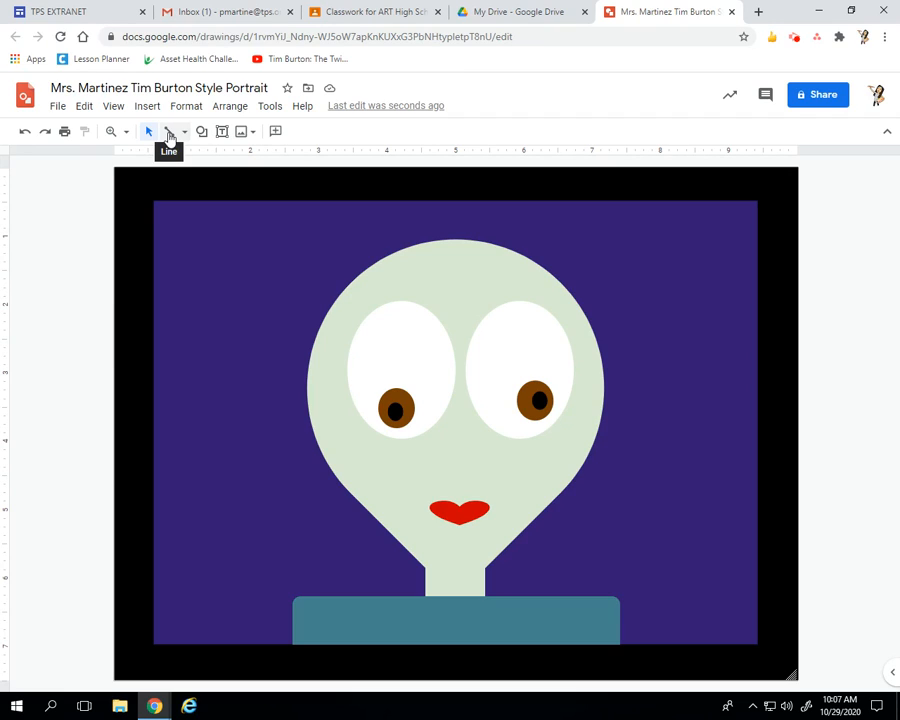
# Draw a horizontal line about 1.5 inches long and center it across the middle of the red mouth
pyautogui.click(170, 135)
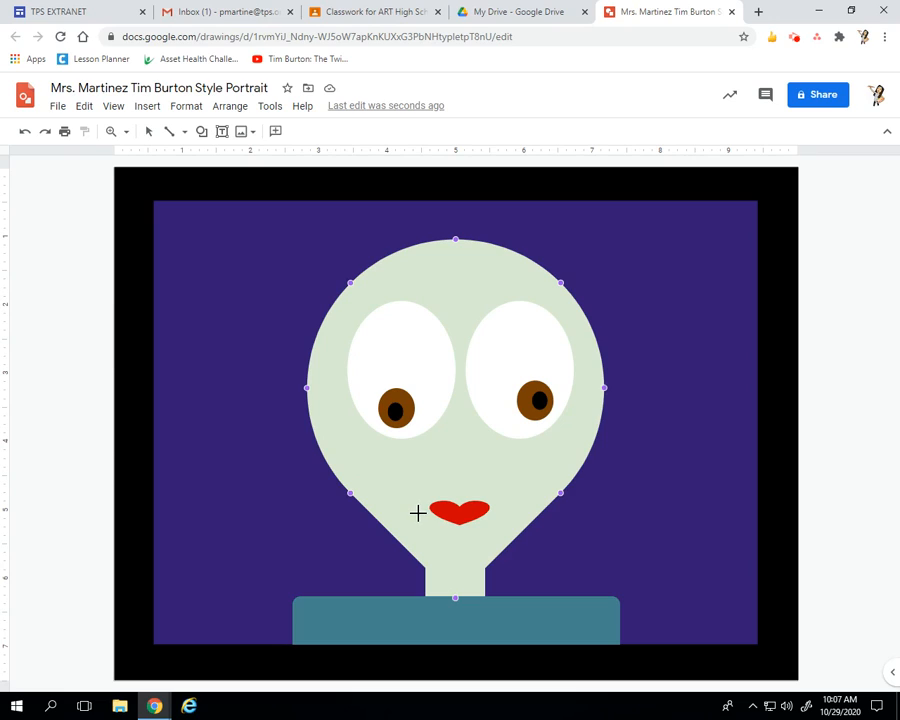
pyautogui.moveTo(419, 514); pyautogui.dragTo(486, 580)
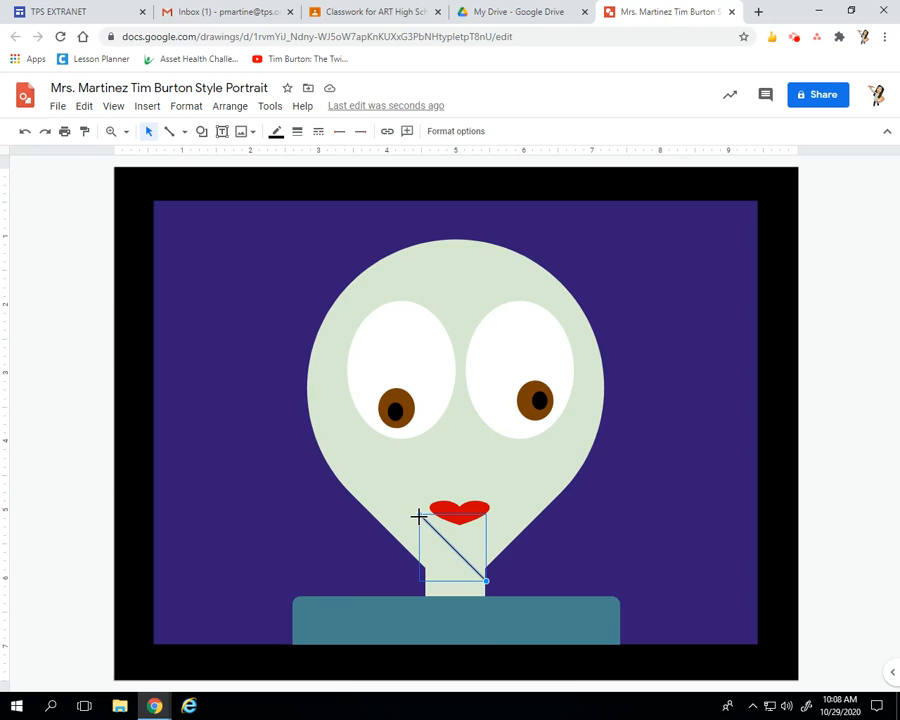
pyautogui.moveTo(418, 515); pyautogui.dragTo(382, 580)
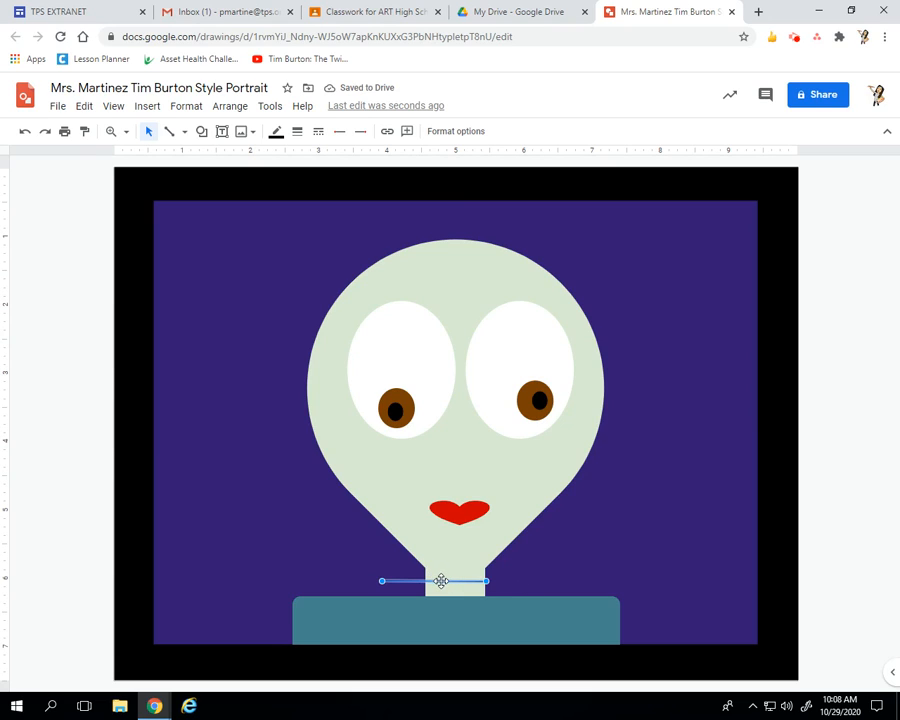
pyautogui.moveTo(441, 580); pyautogui.dragTo(468, 512)
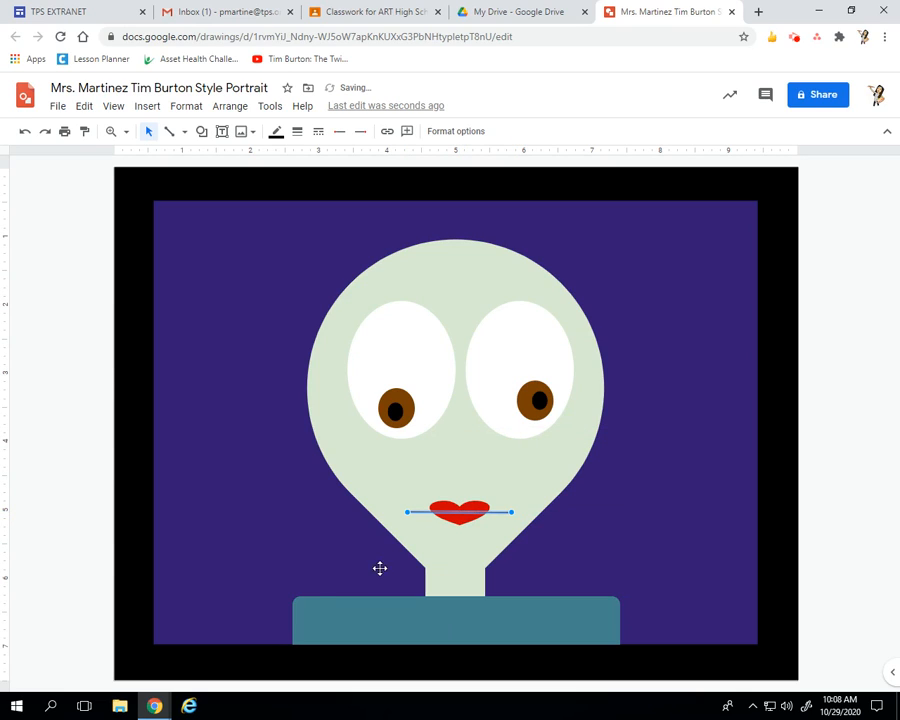
pyautogui.click(80, 540)
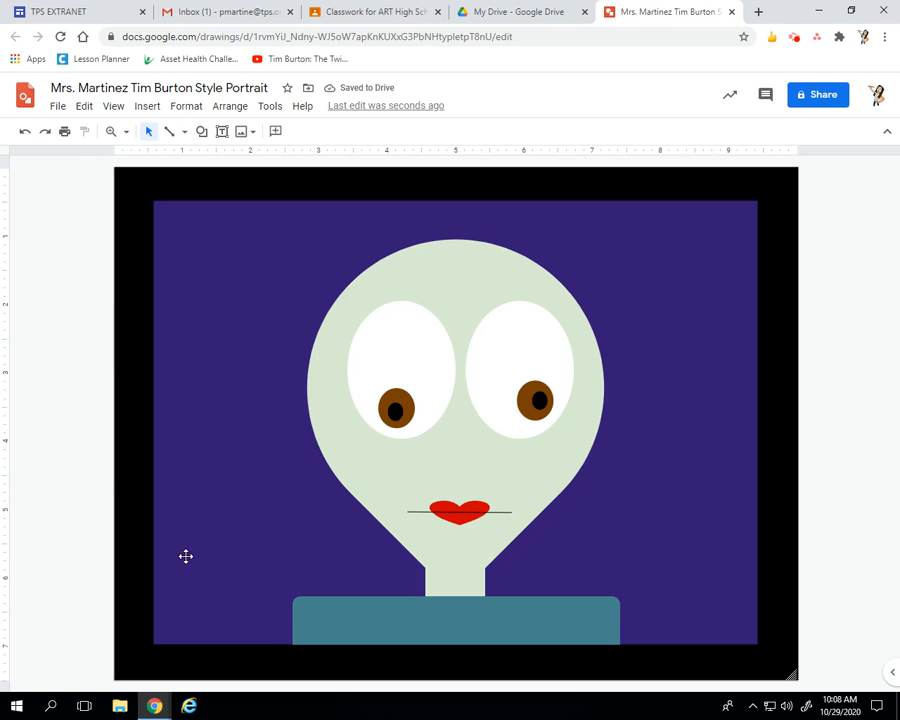
# Set the weight of the line across the mouth to 3px
pyautogui.click(421, 510)
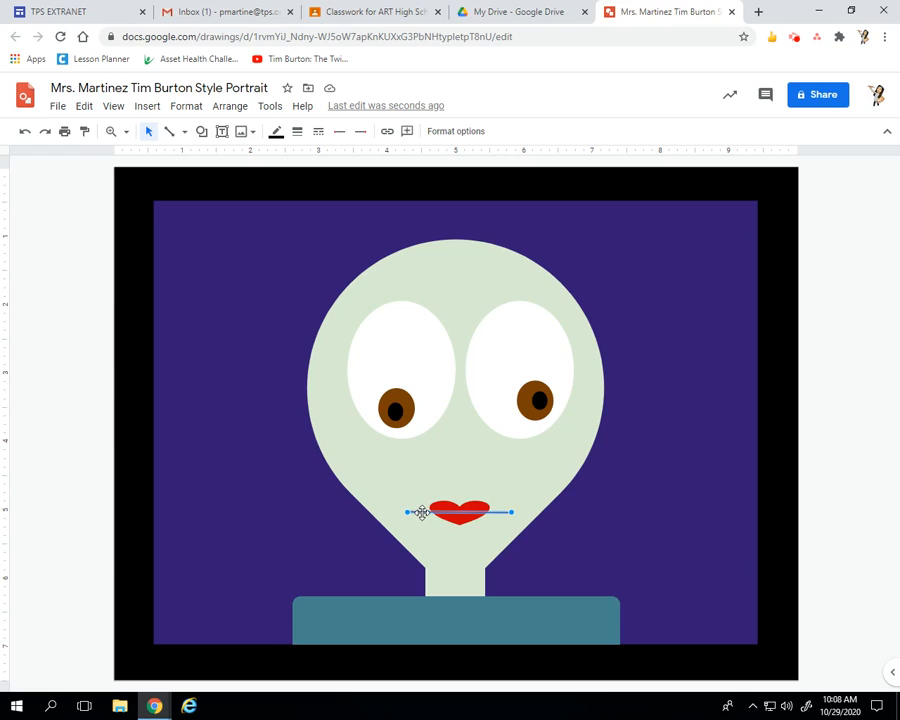
pyautogui.click(297, 133)
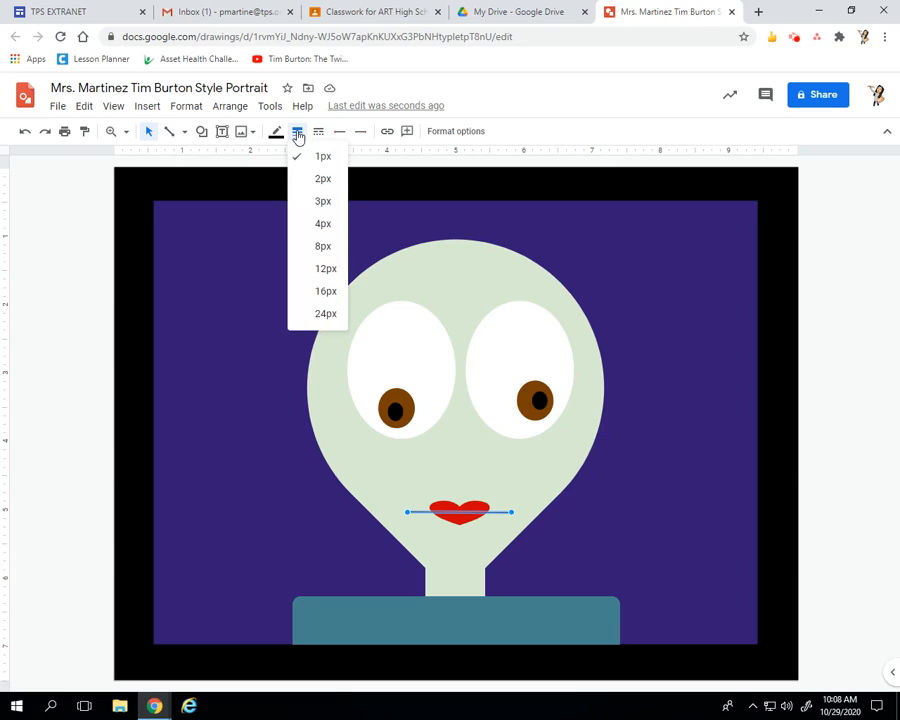
pyautogui.click(321, 203)
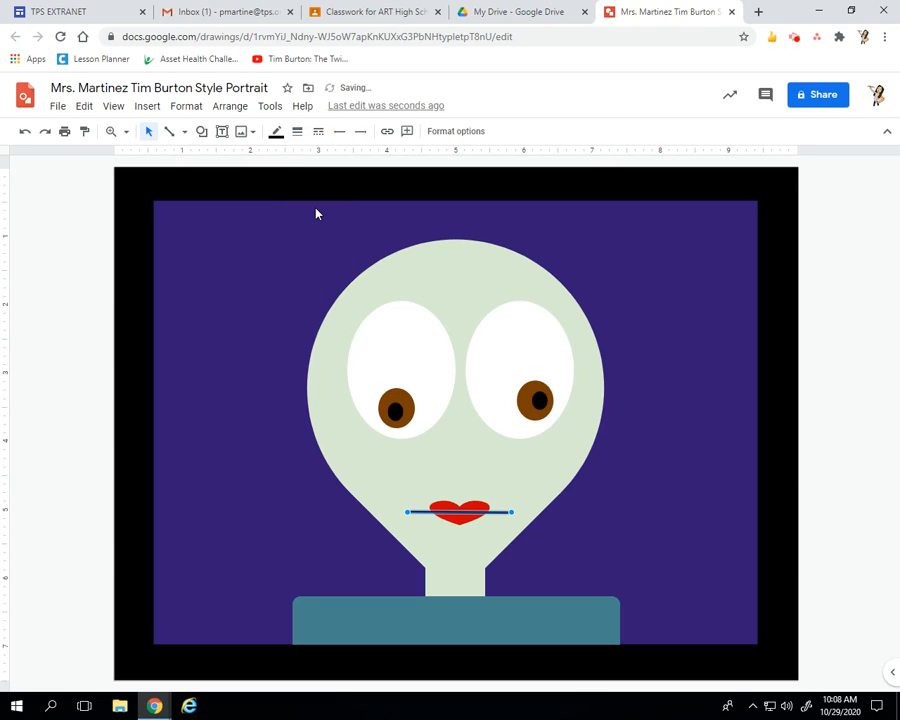
pyautogui.click(27, 363)
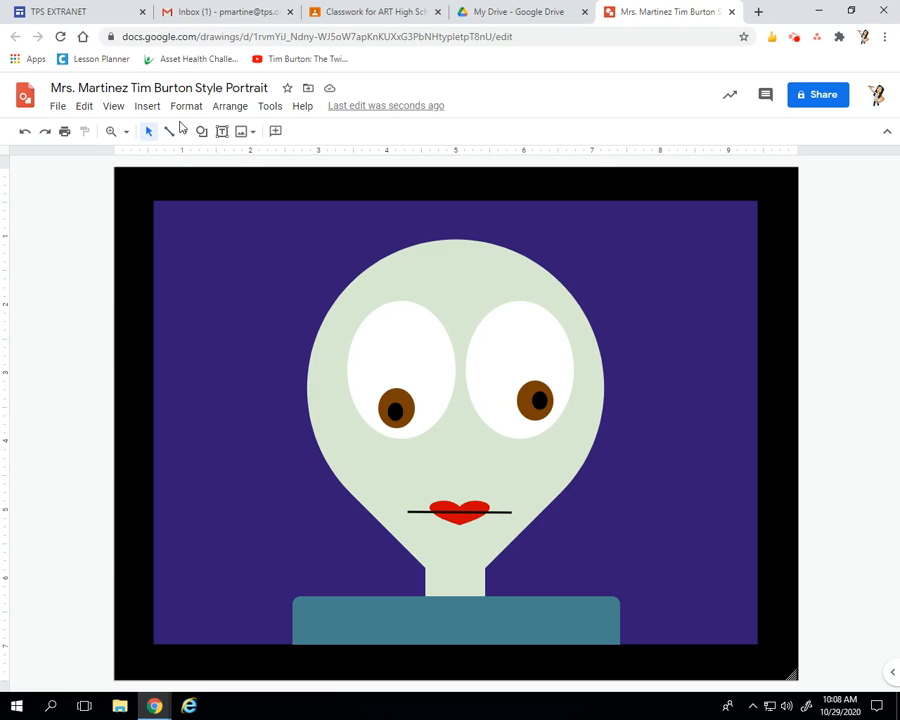
# Draw two arched freehand eyebrows with the Scribble tool, each about 1.5 inches wide, one above each eye
pyautogui.click(184, 139)
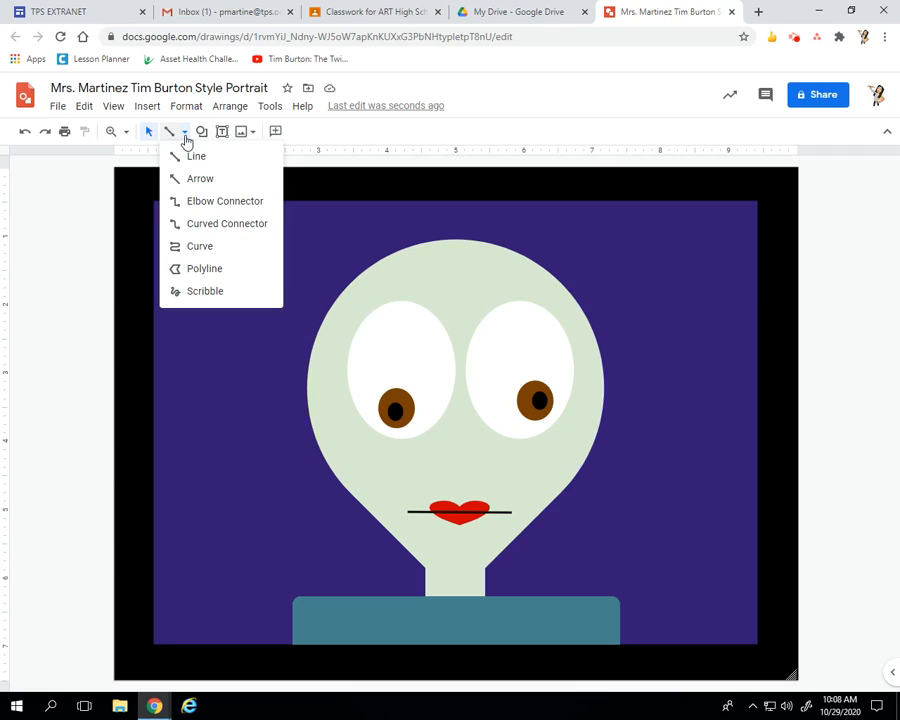
pyautogui.click(192, 295)
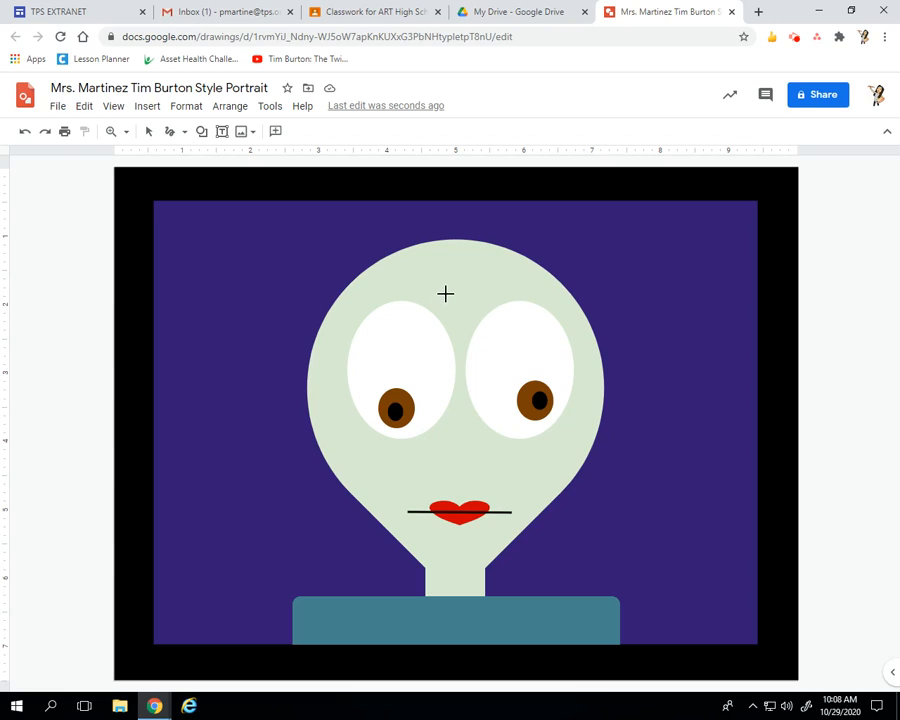
pyautogui.moveTo(445, 293)
pyautogui.mouseDown()
pyautogui.moveTo(422, 277)
pyautogui.moveTo(384, 277)
pyautogui.moveTo(343, 309)
pyautogui.mouseUp()
pyautogui.moveTo(474, 297)
pyautogui.mouseDown()
pyautogui.moveTo(482, 285)
pyautogui.moveTo(519, 276)
pyautogui.moveTo(573, 307)
pyautogui.mouseUp()
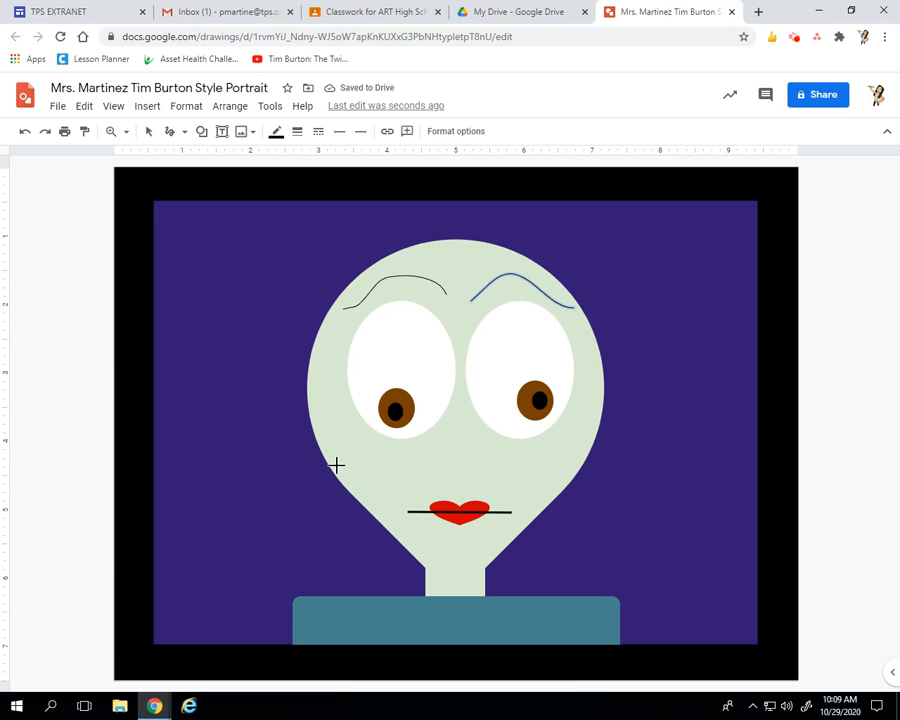
# Thicken both eyebrow strokes to a line weight of 4px
pyautogui.click(297, 133)
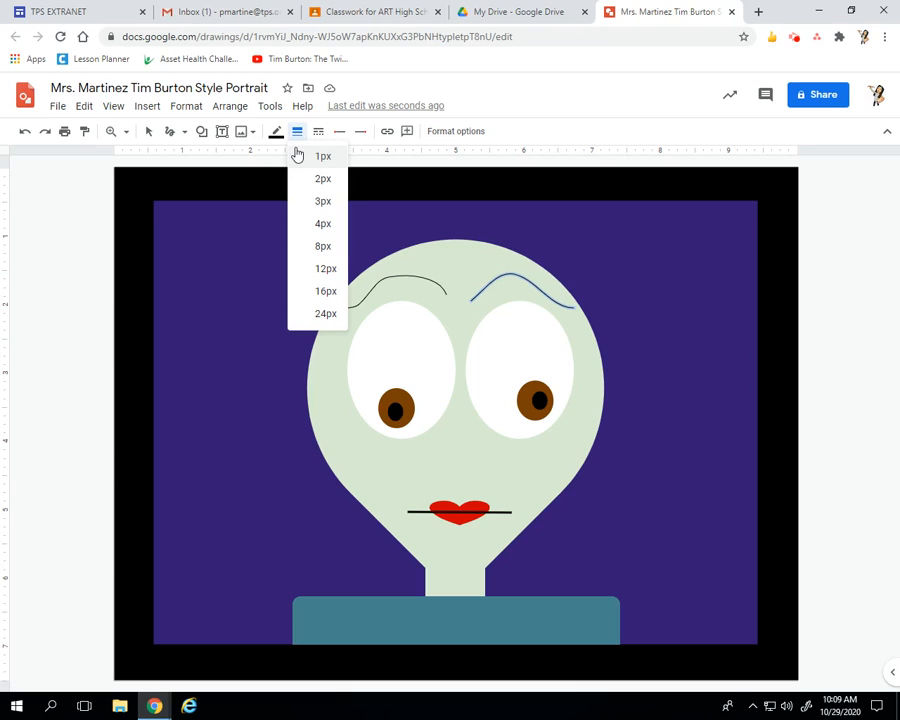
pyautogui.click(318, 223)
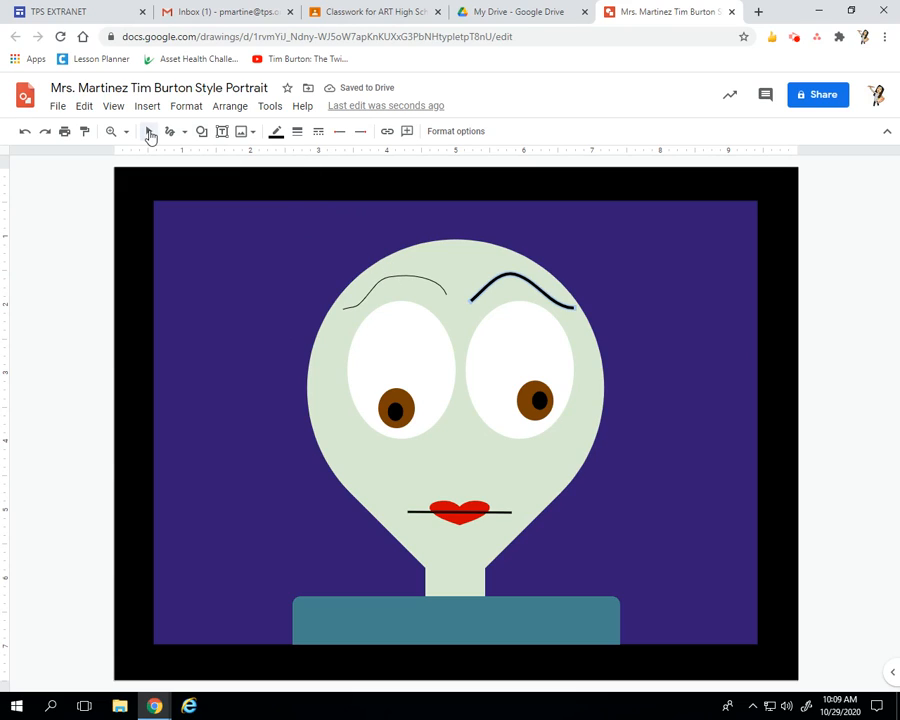
pyautogui.click(148, 131)
pyautogui.click(385, 277)
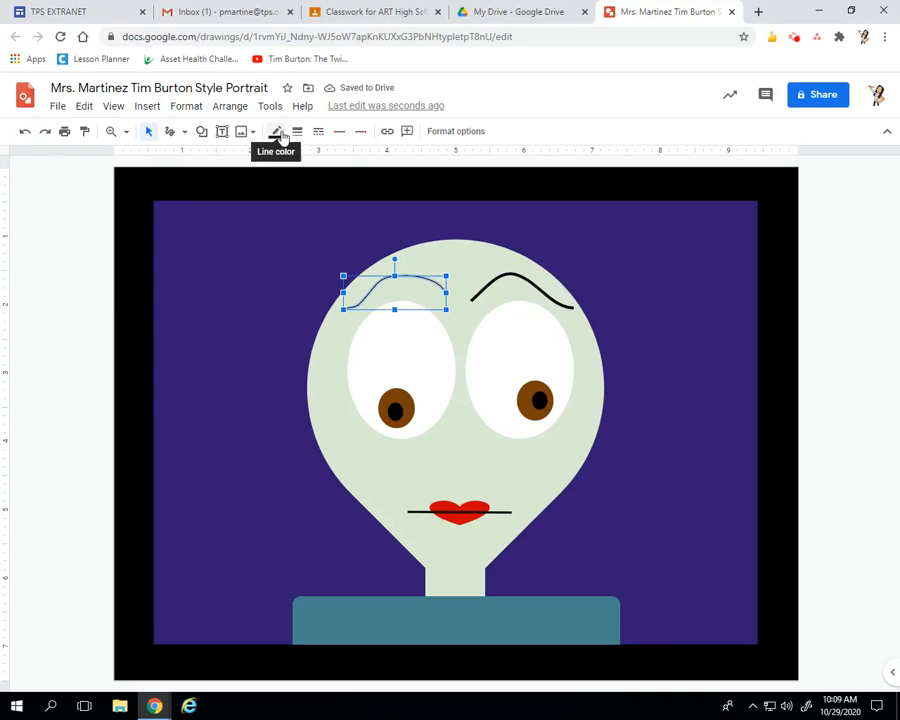
pyautogui.click(297, 131)
pyautogui.click(315, 212)
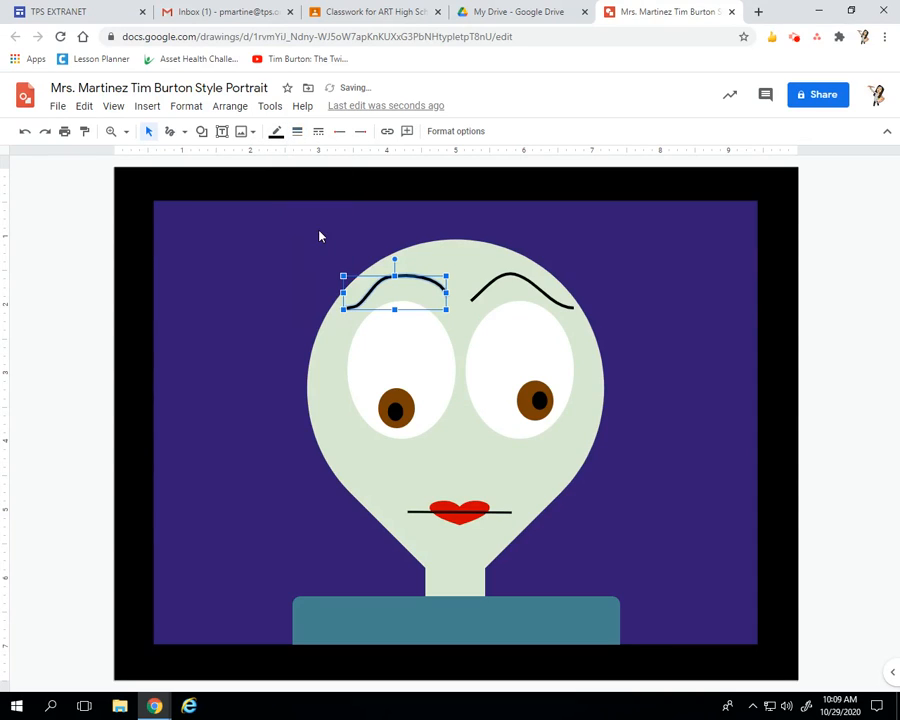
pyautogui.click(121, 311)
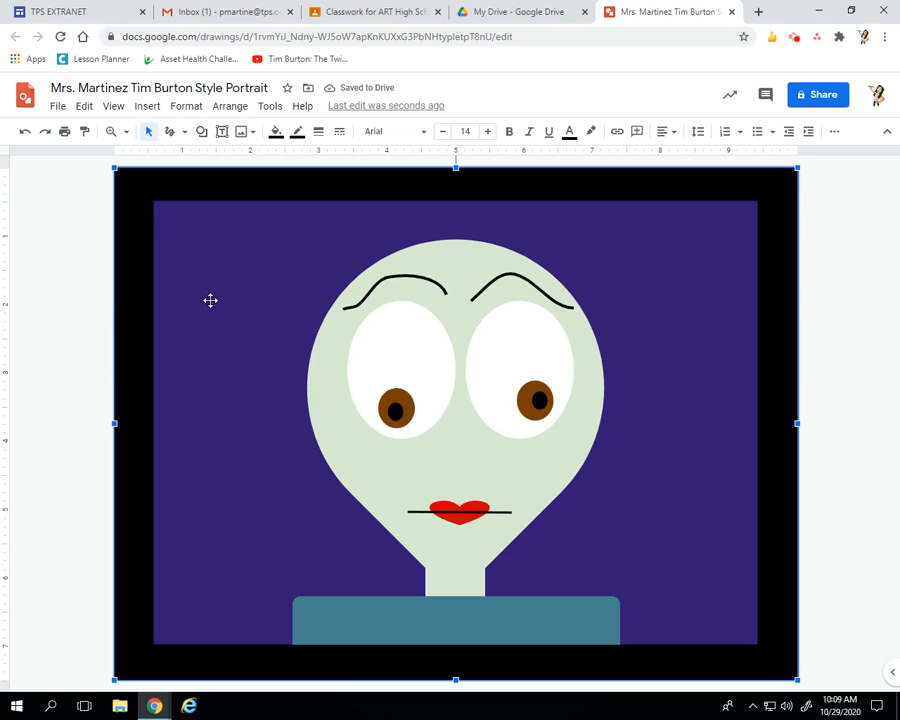
# Change the fill of both brown irises to black
pyautogui.click(404, 397)
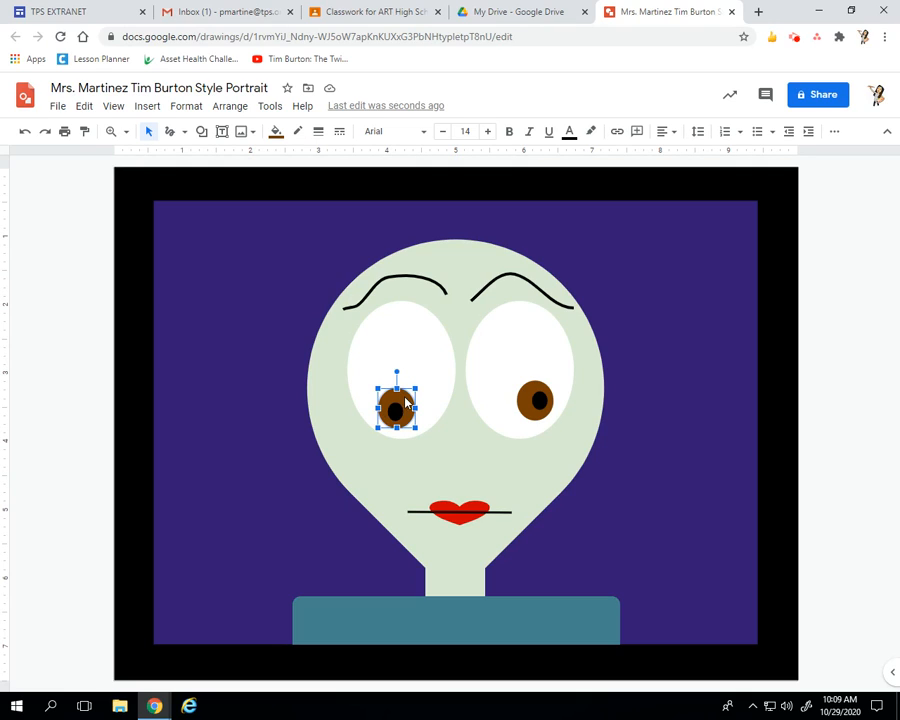
pyautogui.click(277, 131)
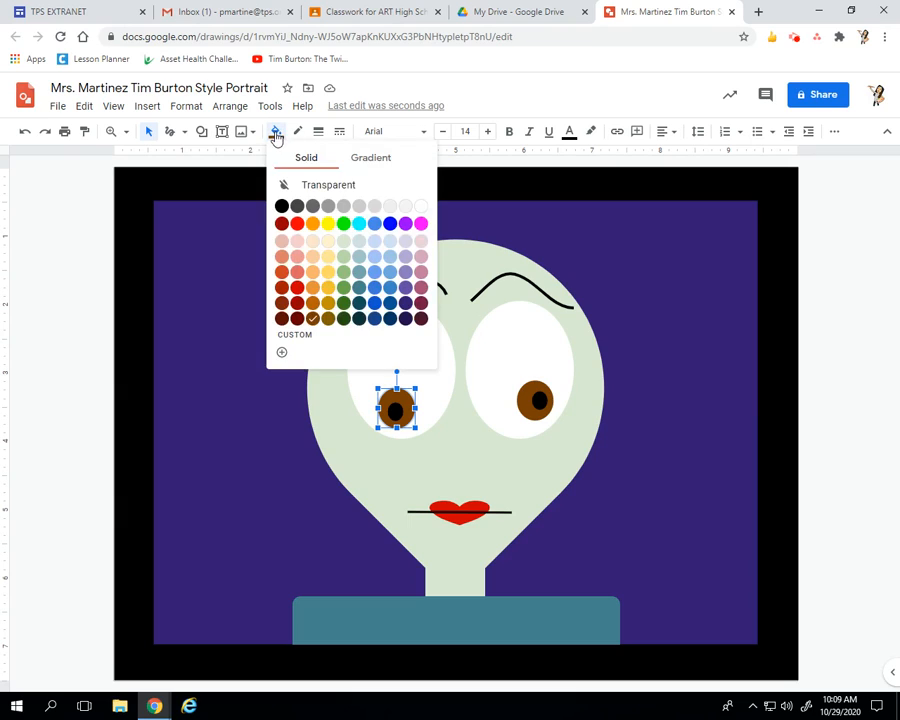
pyautogui.click(283, 203)
pyautogui.click(527, 390)
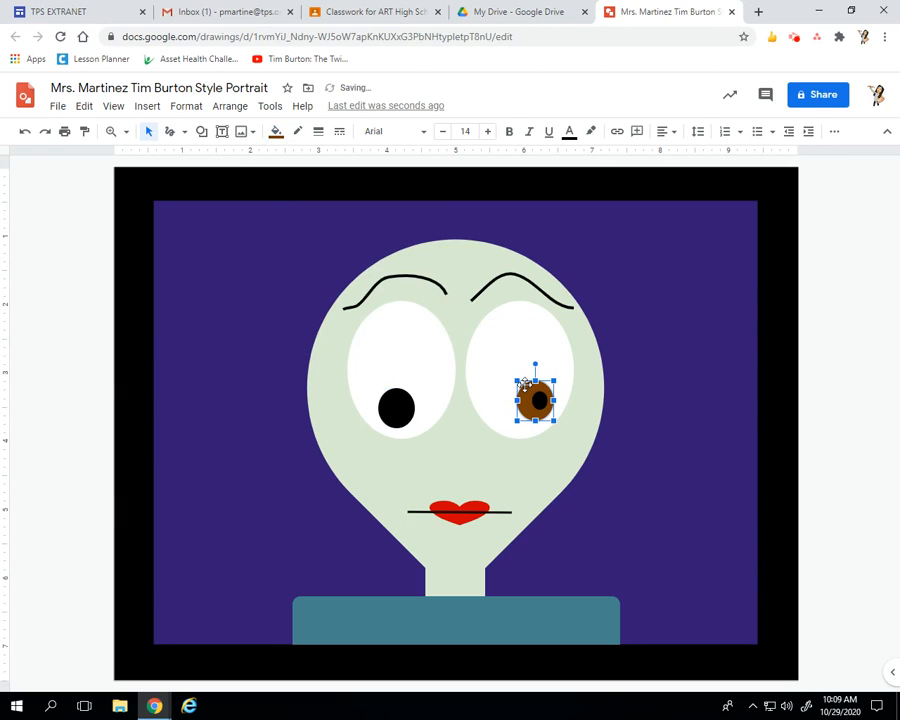
pyautogui.click(276, 133)
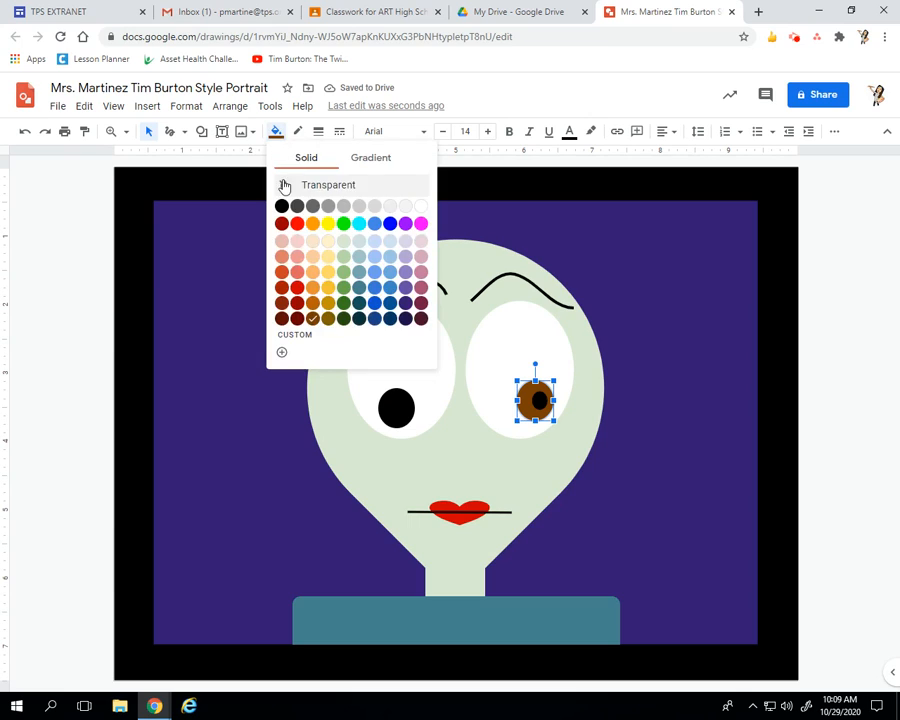
pyautogui.click(283, 203)
pyautogui.click(55, 323)
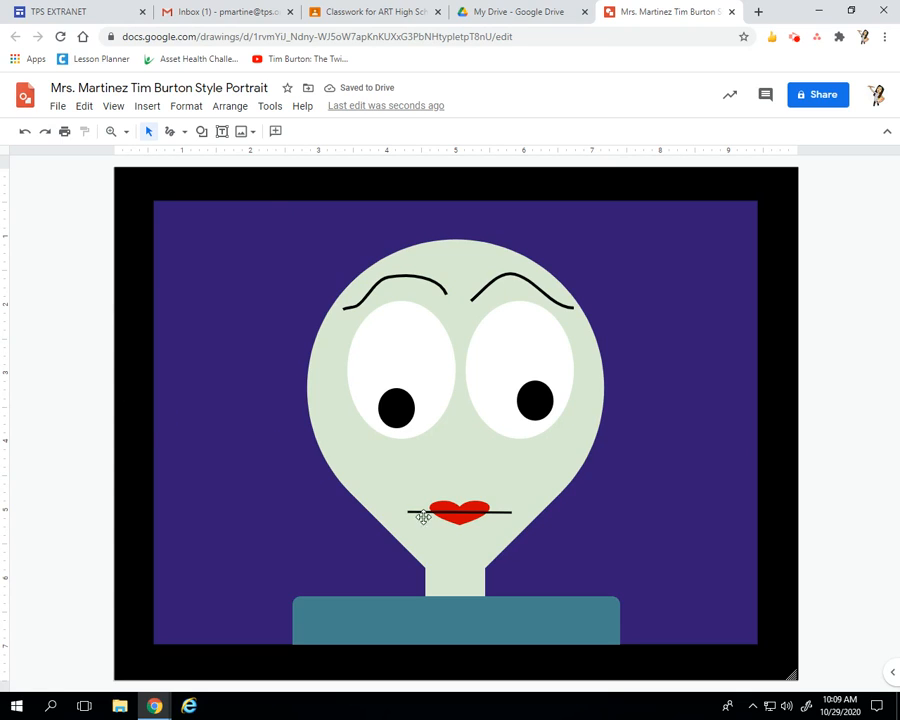
# Scribble a pointed side-view nose about 0.7 inches tall between the eyes and mouth, with a 4px line weight
pyautogui.click(185, 132)
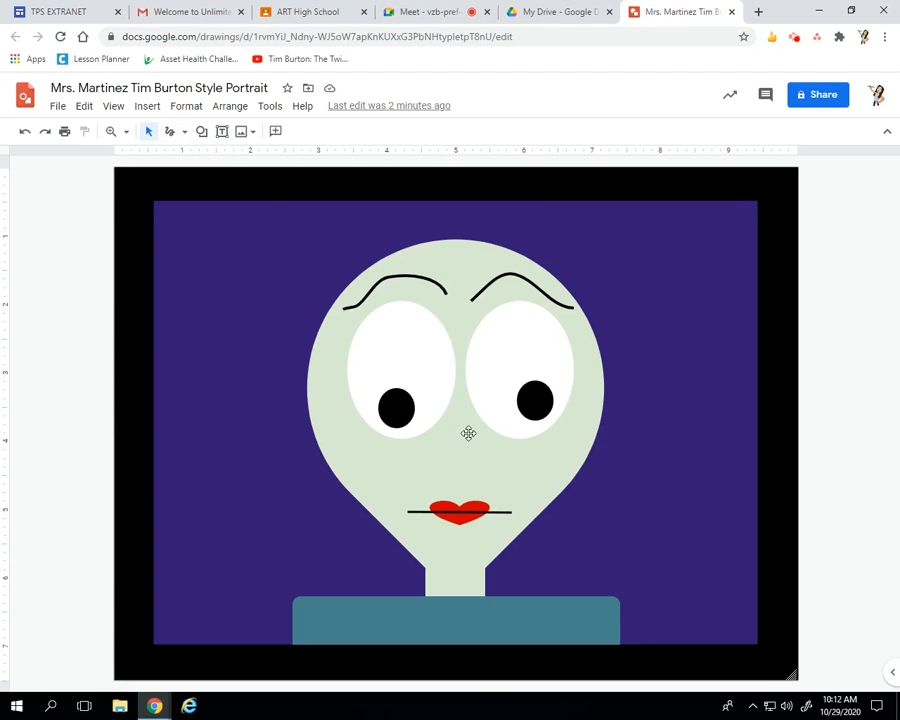
pyautogui.click(170, 136)
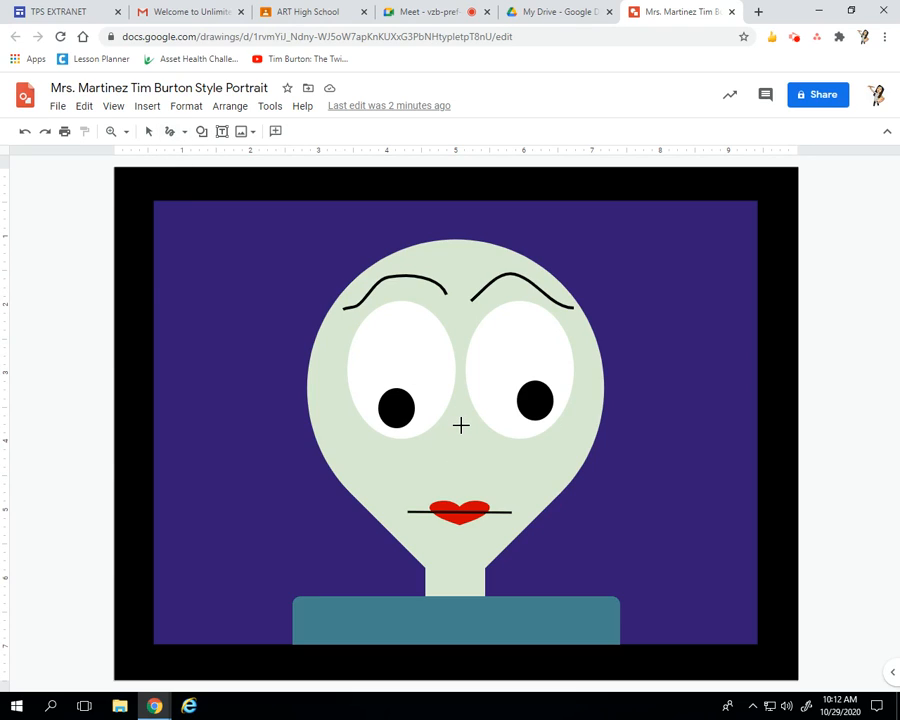
pyautogui.moveTo(462, 427)
pyautogui.mouseDown()
pyautogui.moveTo(478, 460)
pyautogui.moveTo(458, 476)
pyautogui.mouseUp()
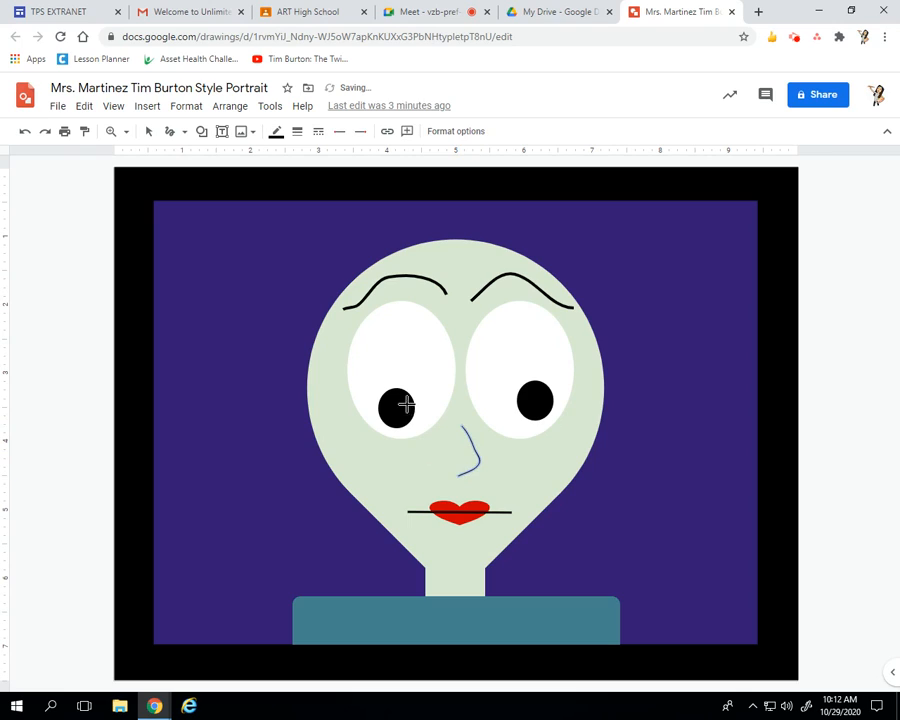
pyautogui.click(300, 136)
pyautogui.click(323, 226)
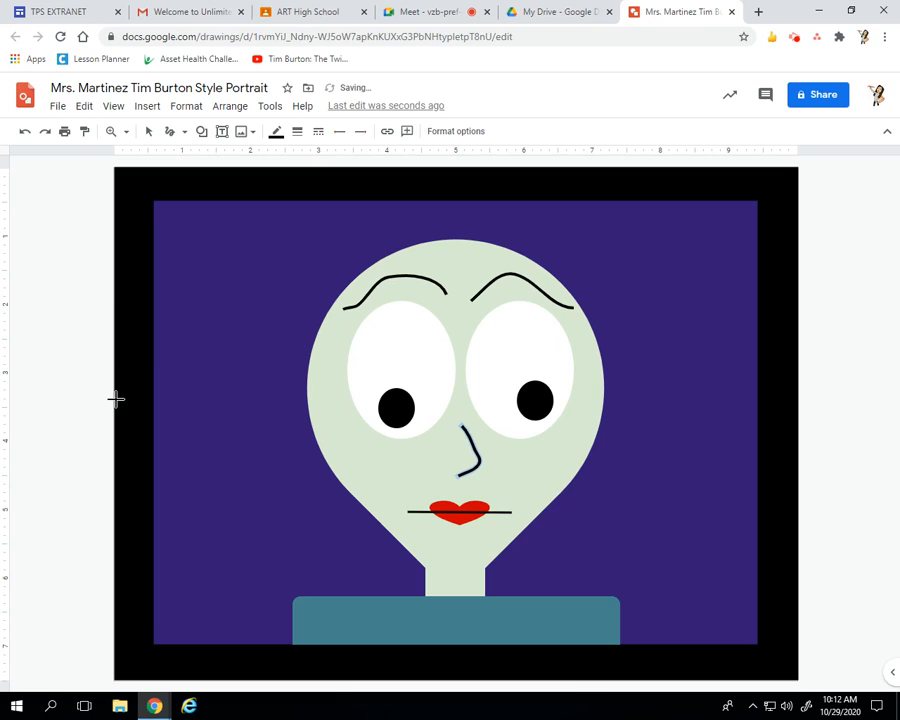
pyautogui.click(149, 131)
pyautogui.click(90, 267)
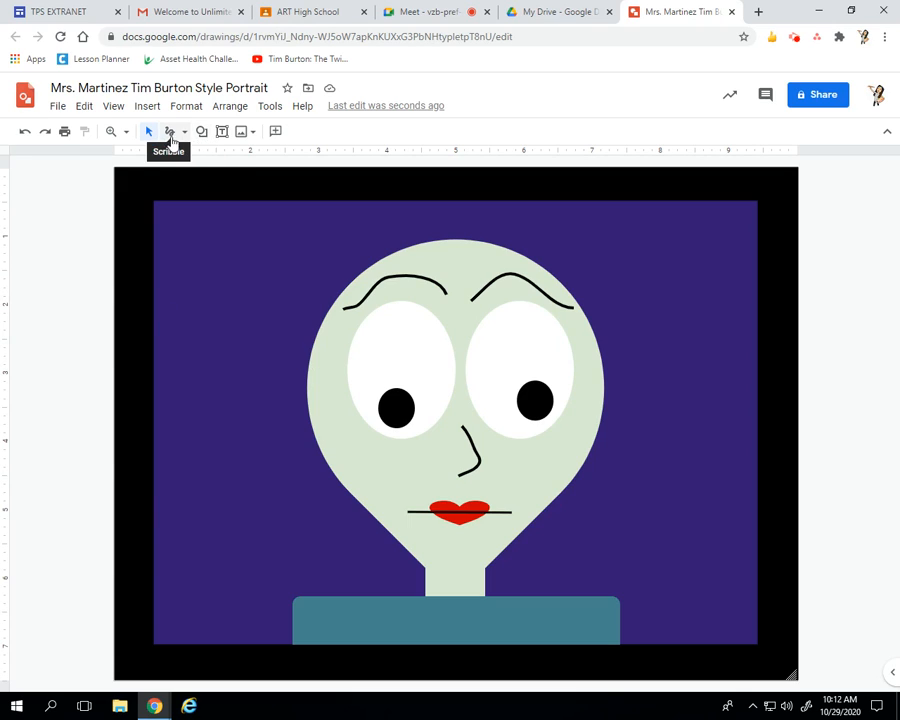
# Scribble a stitched scar about 0.6 inches tall on the cheek below the left eye, using a 4px line weight and short cross strokes
pyautogui.click(185, 135)
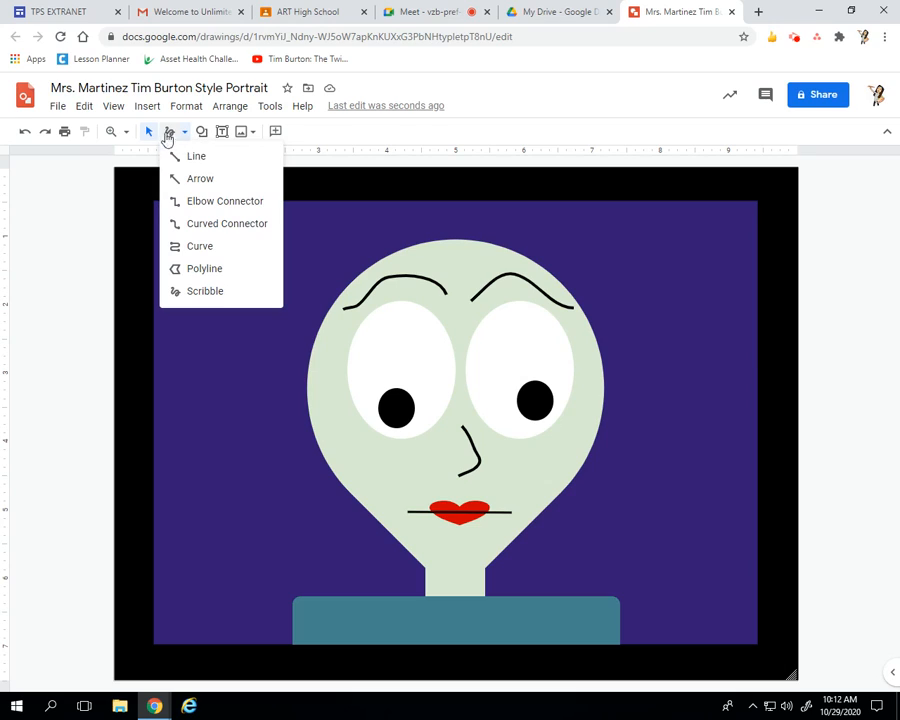
pyautogui.click(170, 136)
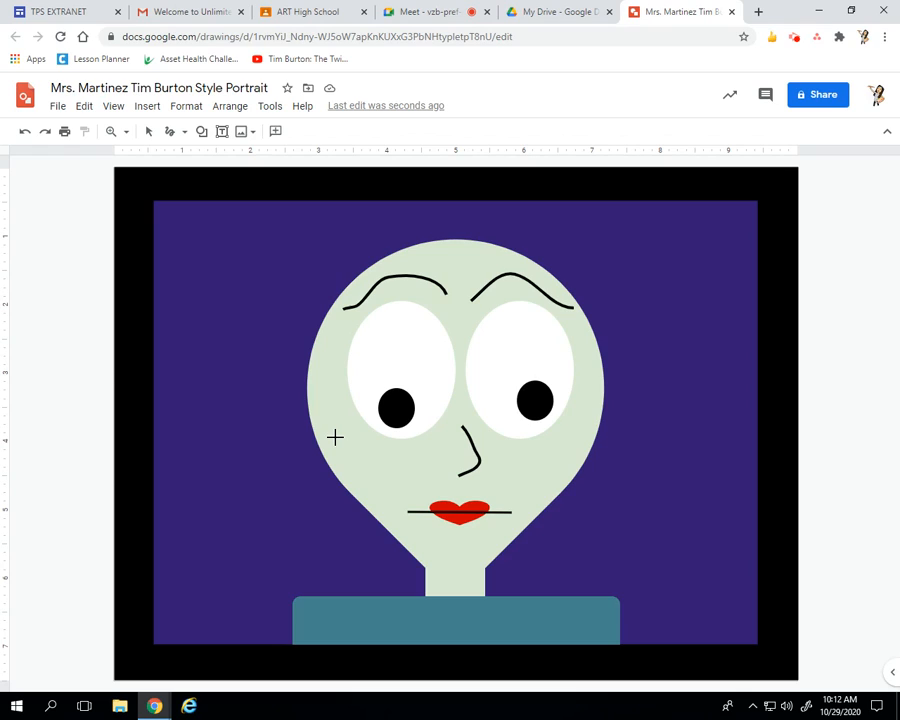
pyautogui.moveTo(336, 439)
pyautogui.mouseDown()
pyautogui.moveTo(362, 459)
pyautogui.moveTo(366, 481)
pyautogui.mouseUp()
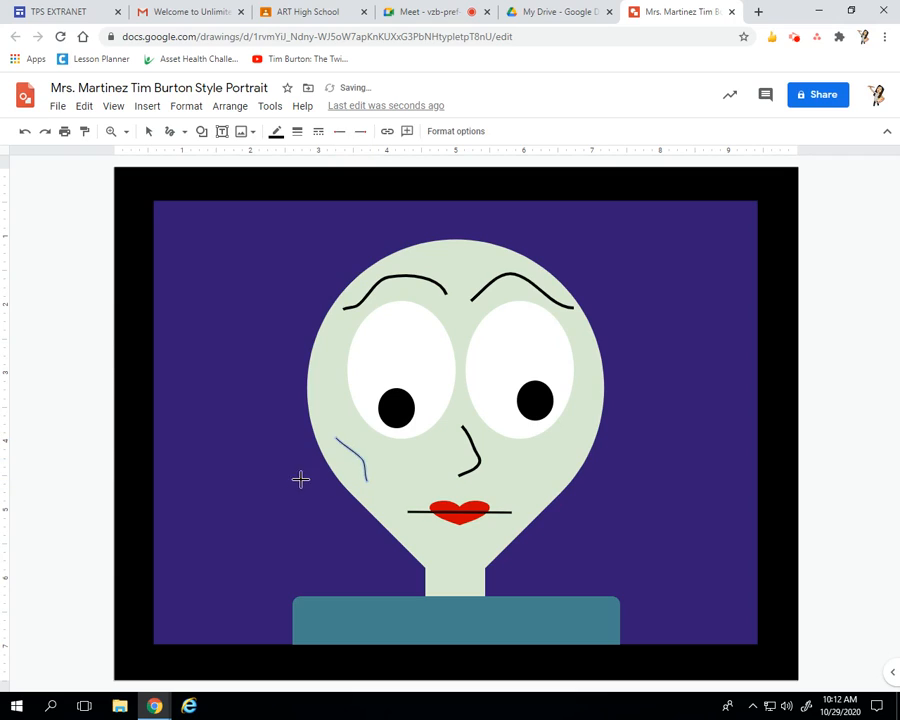
pyautogui.click(297, 133)
pyautogui.click(316, 224)
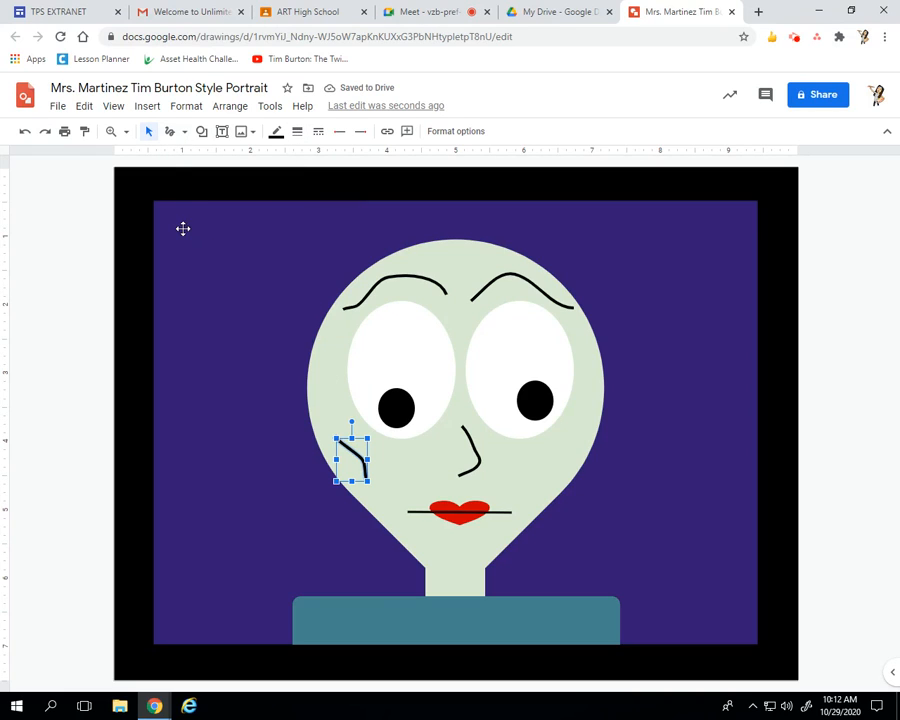
pyautogui.click(170, 131)
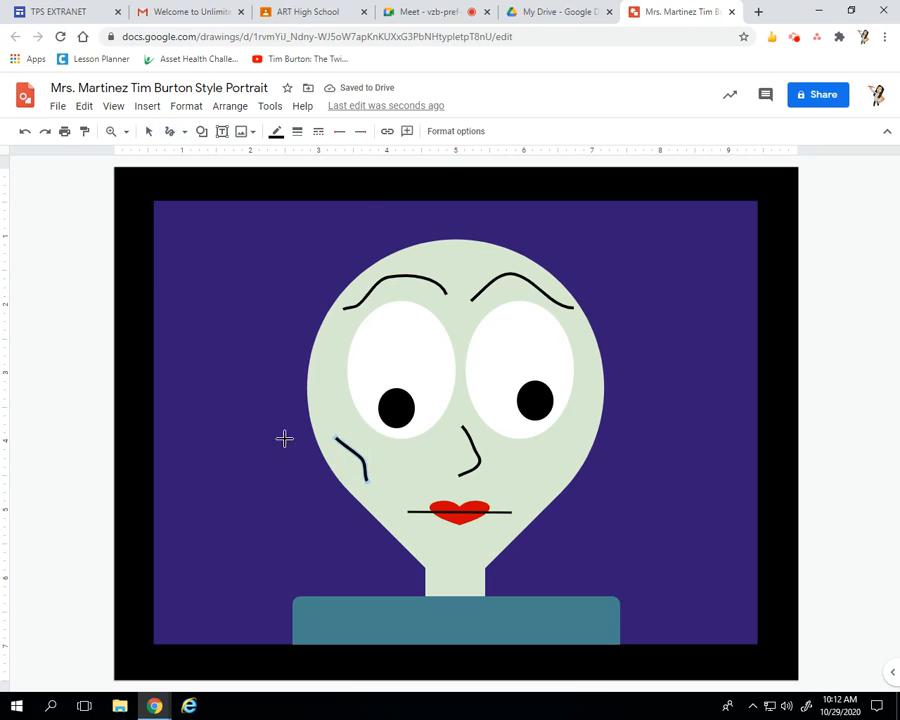
pyautogui.moveTo(350, 437)
pyautogui.mouseDown()
pyautogui.moveTo(335, 449)
pyautogui.moveTo(351, 449)
pyautogui.moveTo(342, 457)
pyautogui.moveTo(368, 468)
pyautogui.moveTo(353, 472)
pyautogui.mouseUp()
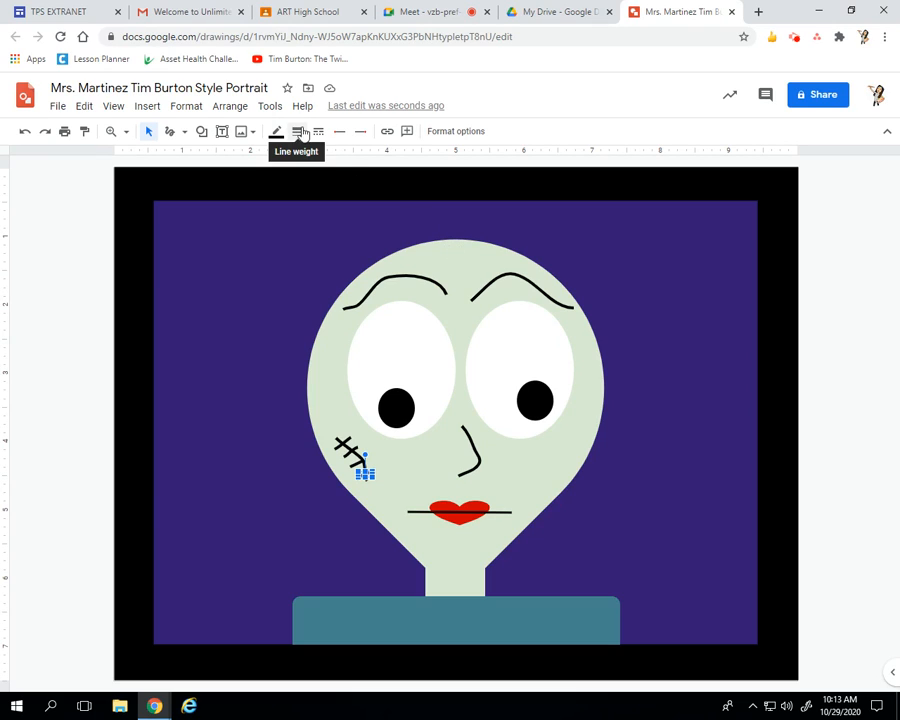
# Draw a Stored Data flowchart shape about 1.2 by 2.3 inches, turned 90 degrees clockwise and placed on top of the head as a hat
pyautogui.click(200, 132)
pyautogui.moveTo(233, 164)
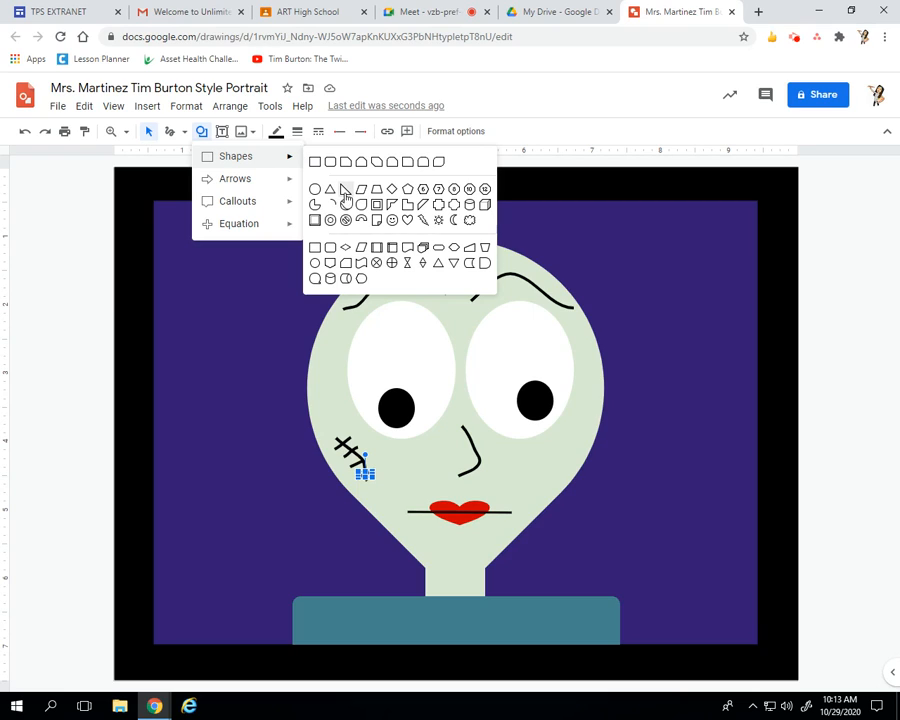
pyautogui.click(470, 266)
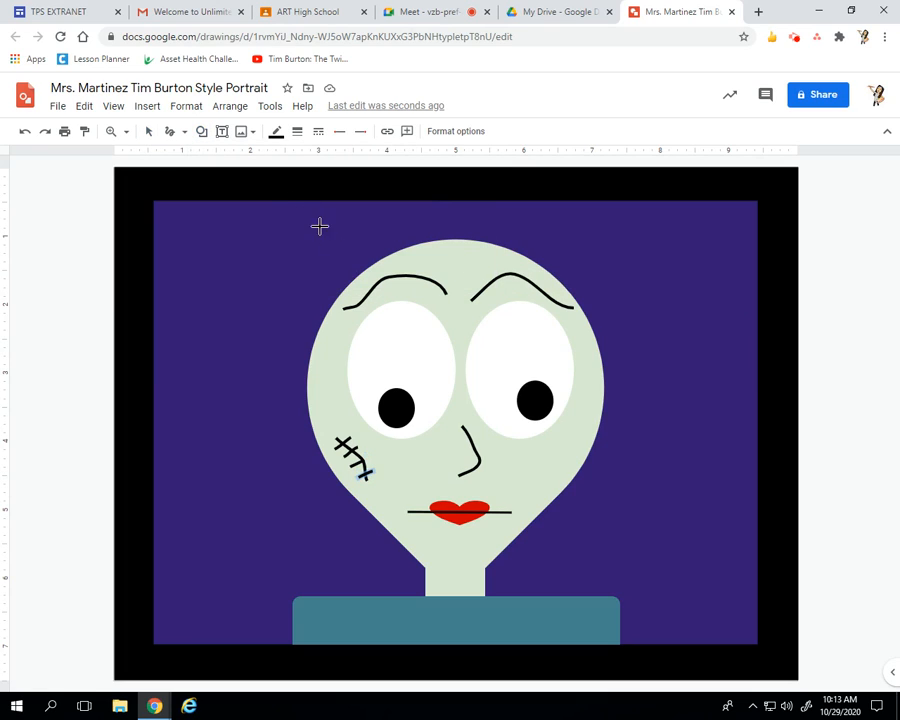
pyautogui.moveTo(310, 210)
pyautogui.mouseDown()
pyautogui.moveTo(354, 267)
pyautogui.moveTo(402, 291)
pyautogui.moveTo(388, 365)
pyautogui.mouseUp()
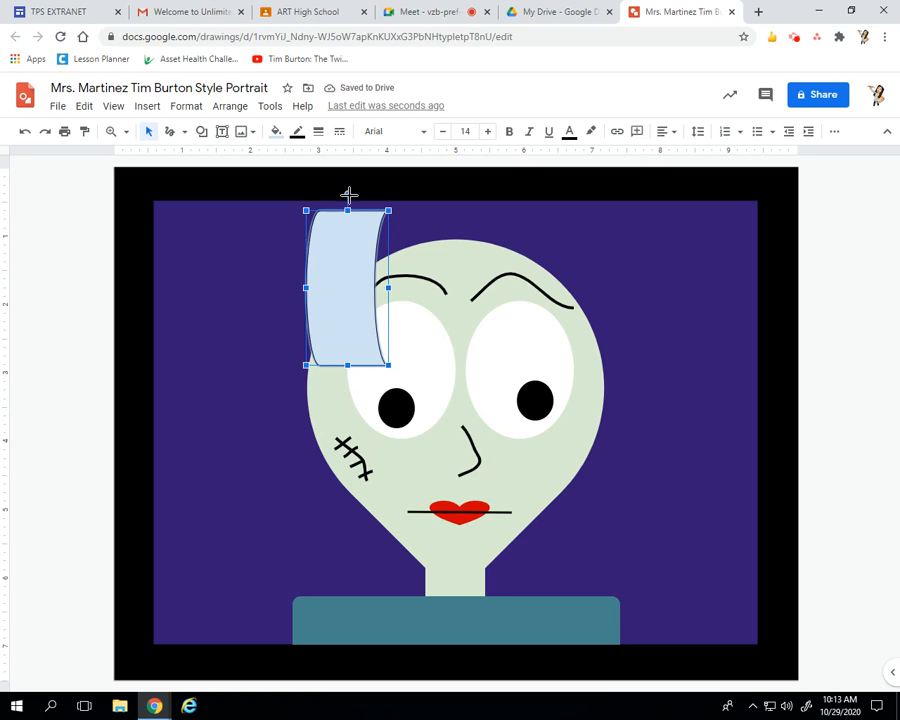
pyautogui.moveTo(348, 193); pyautogui.dragTo(392, 292)
pyautogui.moveTo(320, 298); pyautogui.dragTo(434, 259)
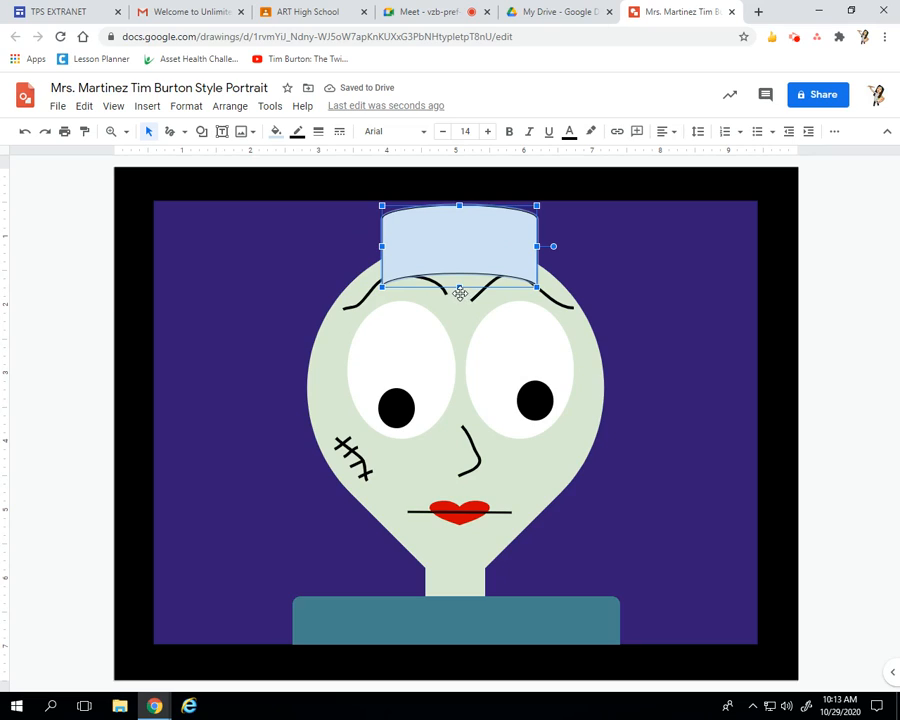
# Resize the hat to about 2.6 by 0.9 inches so it sits above the eyebrows, and fill it dark green
pyautogui.moveTo(459, 287); pyautogui.dragTo(459, 268)
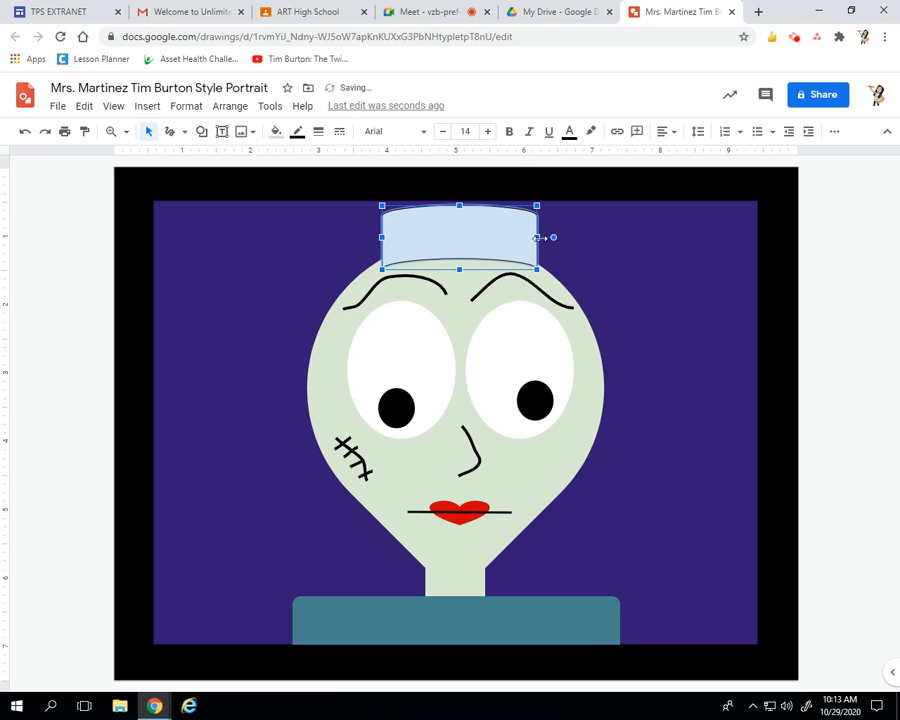
pyautogui.moveTo(540, 237); pyautogui.dragTo(545, 237)
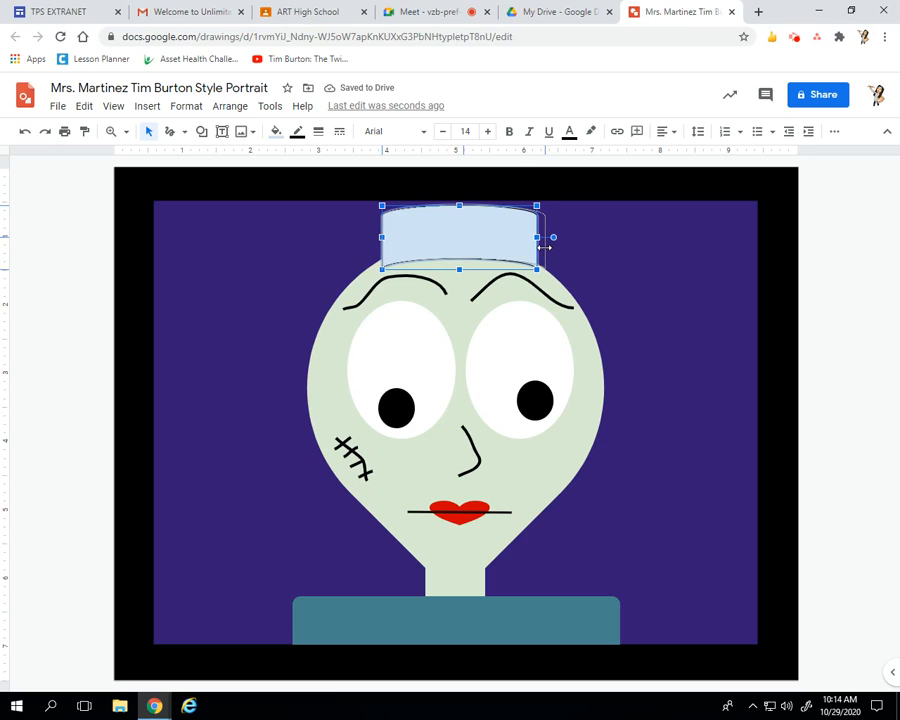
pyautogui.moveTo(381, 237); pyautogui.dragTo(370, 238)
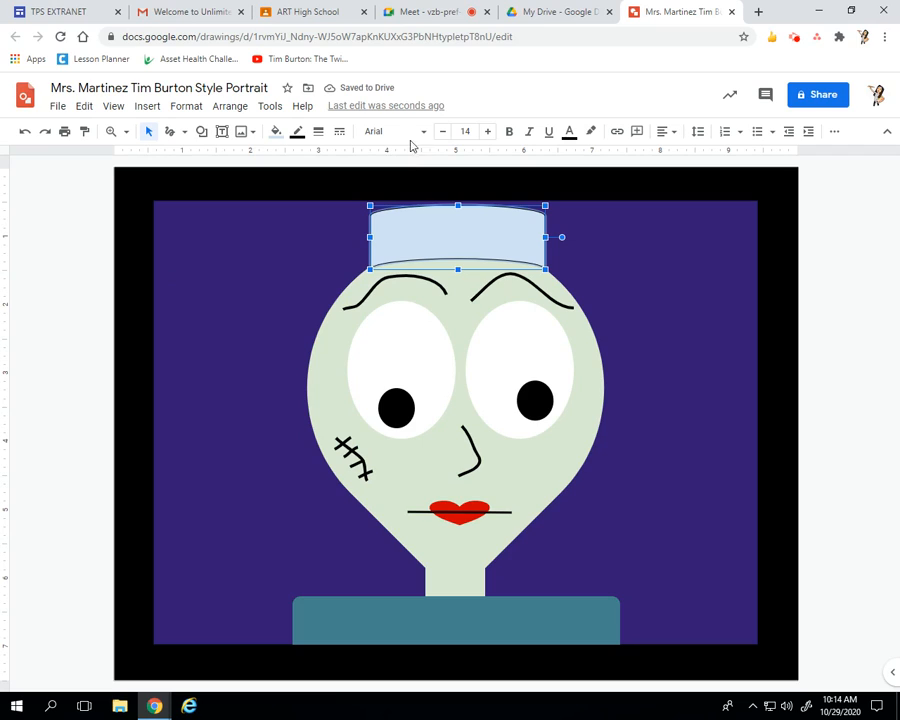
pyautogui.click(280, 133)
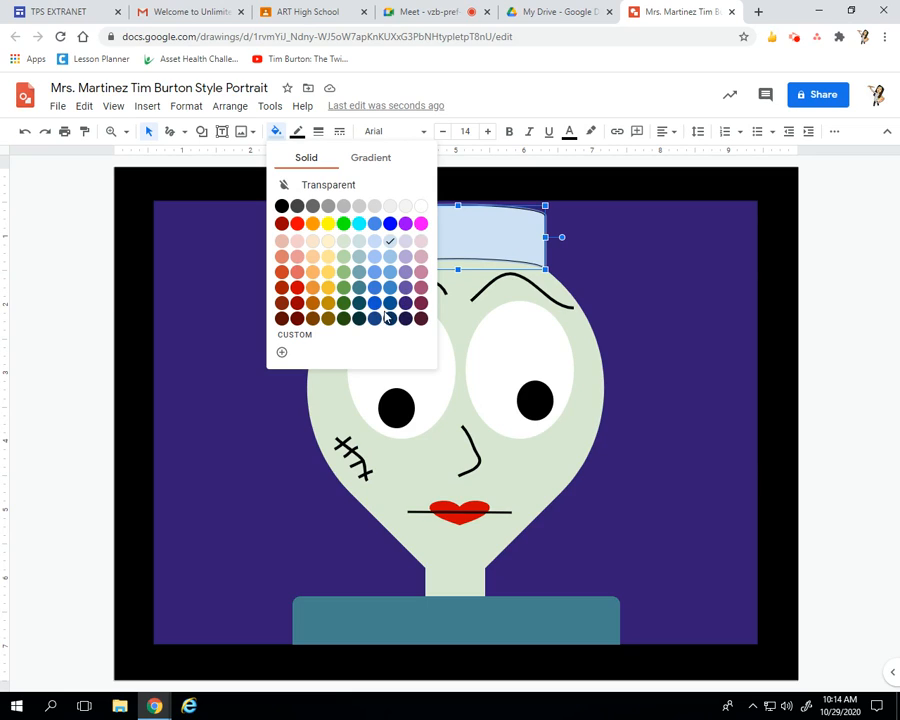
pyautogui.click(344, 303)
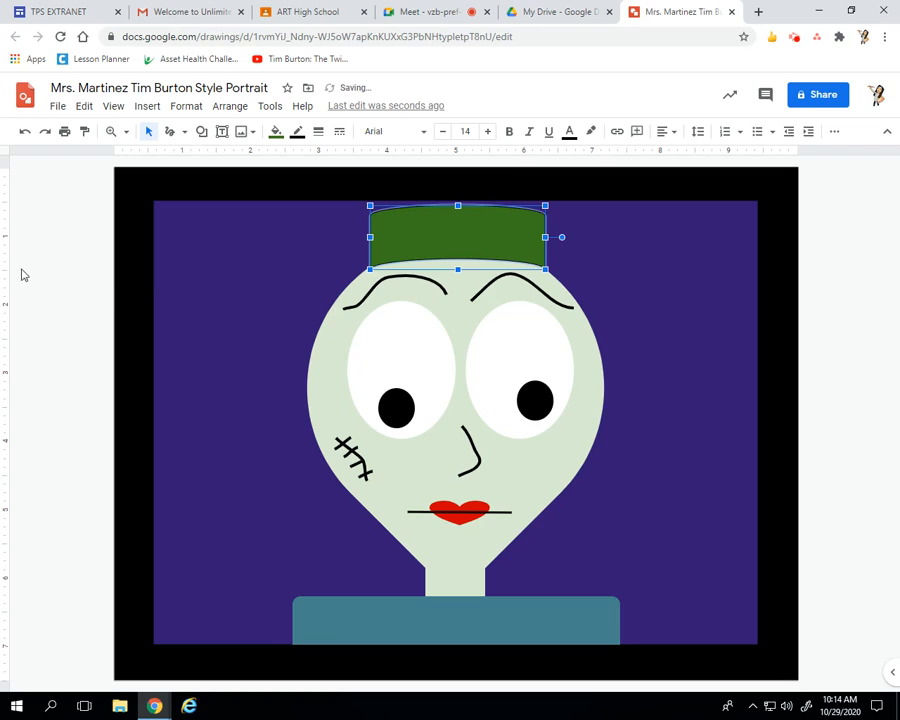
pyautogui.click(57, 246)
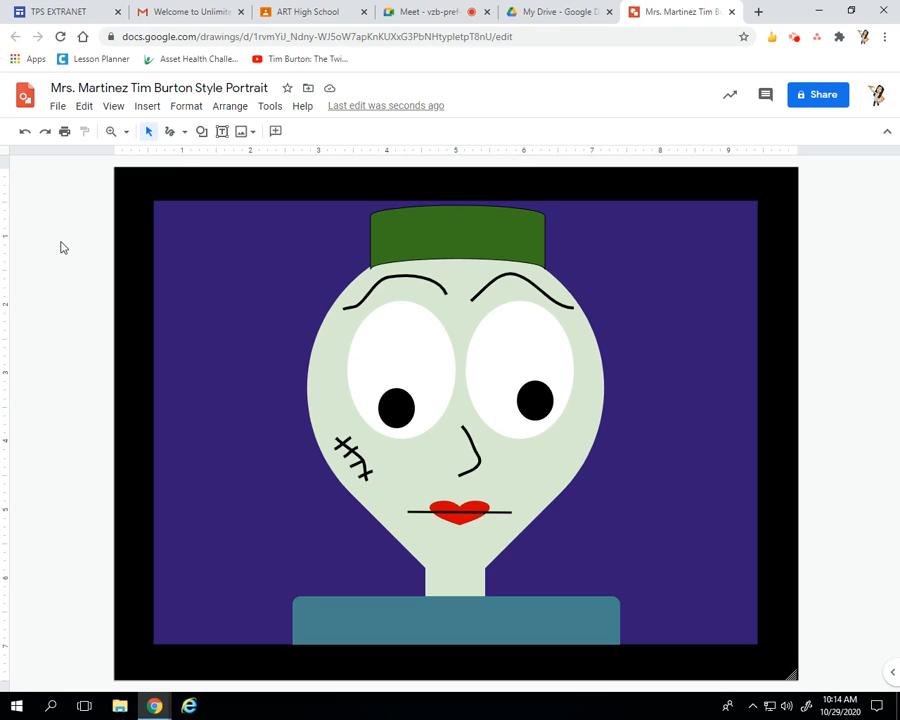
# Scribble a looping curl of hair about 4.1 inches tall down the left side of the face, with a 12px line weight
pyautogui.click(201, 132)
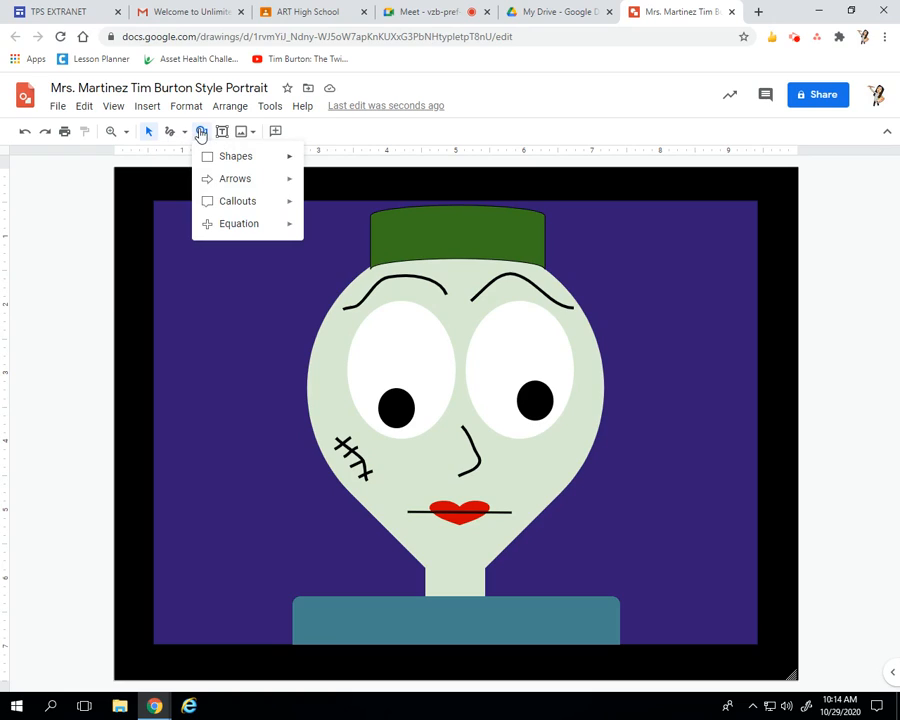
pyautogui.click(171, 138)
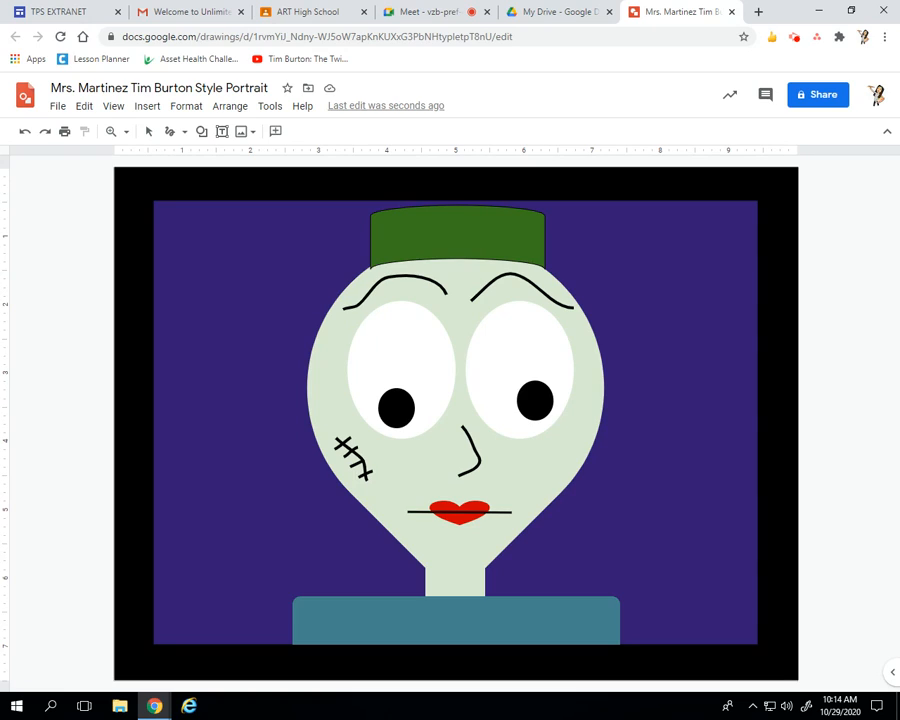
pyautogui.moveTo(333, 287)
pyautogui.mouseDown()
pyautogui.moveTo(364, 269)
pyautogui.moveTo(340, 275)
pyautogui.moveTo(295, 432)
pyautogui.moveTo(329, 492)
pyautogui.moveTo(318, 546)
pyautogui.mouseUp()
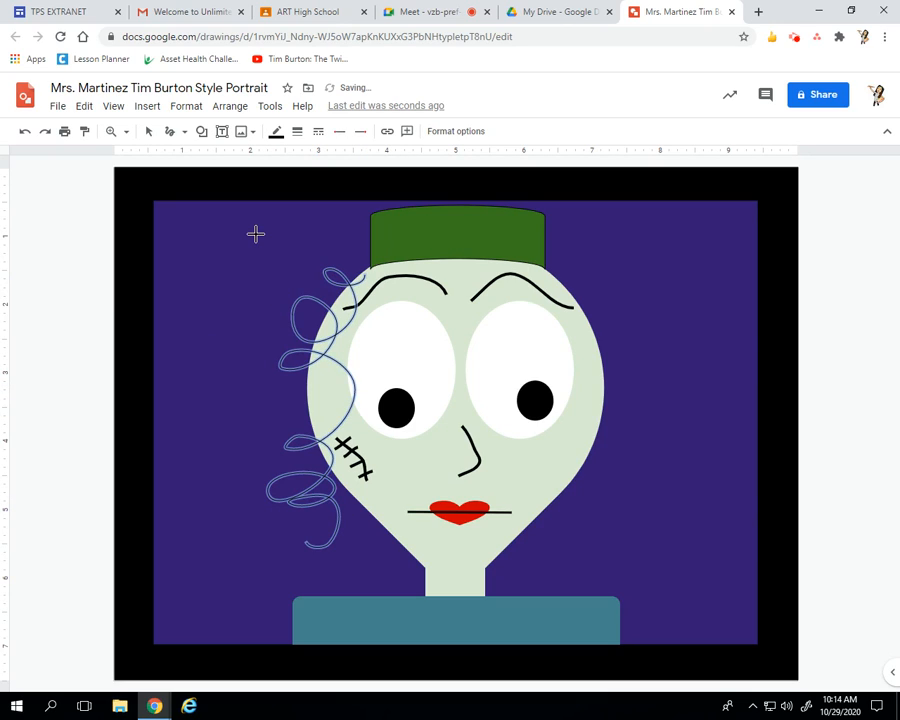
pyautogui.click(296, 133)
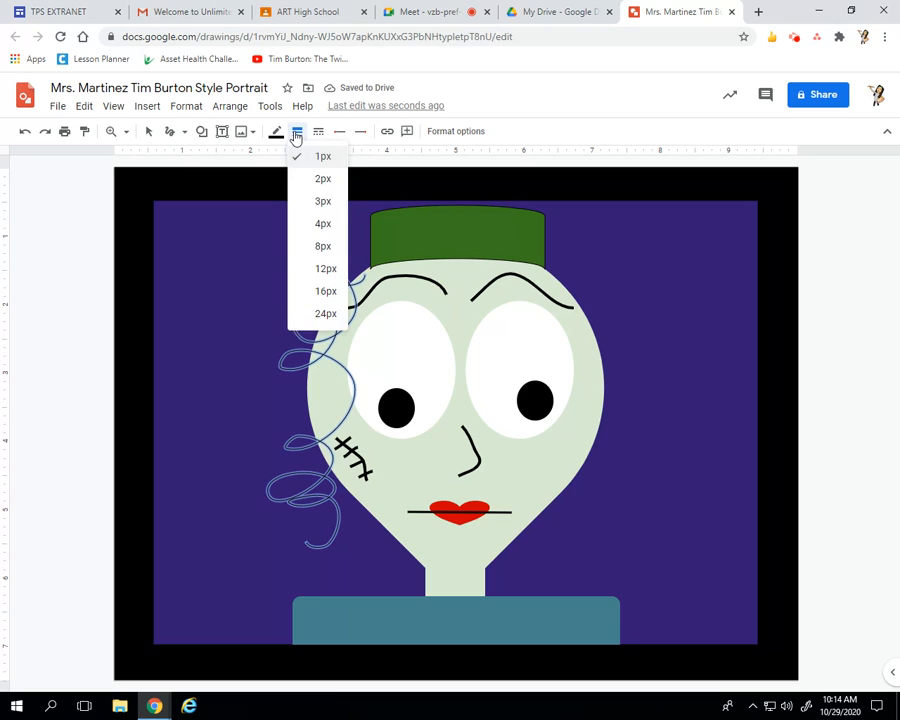
pyautogui.click(316, 270)
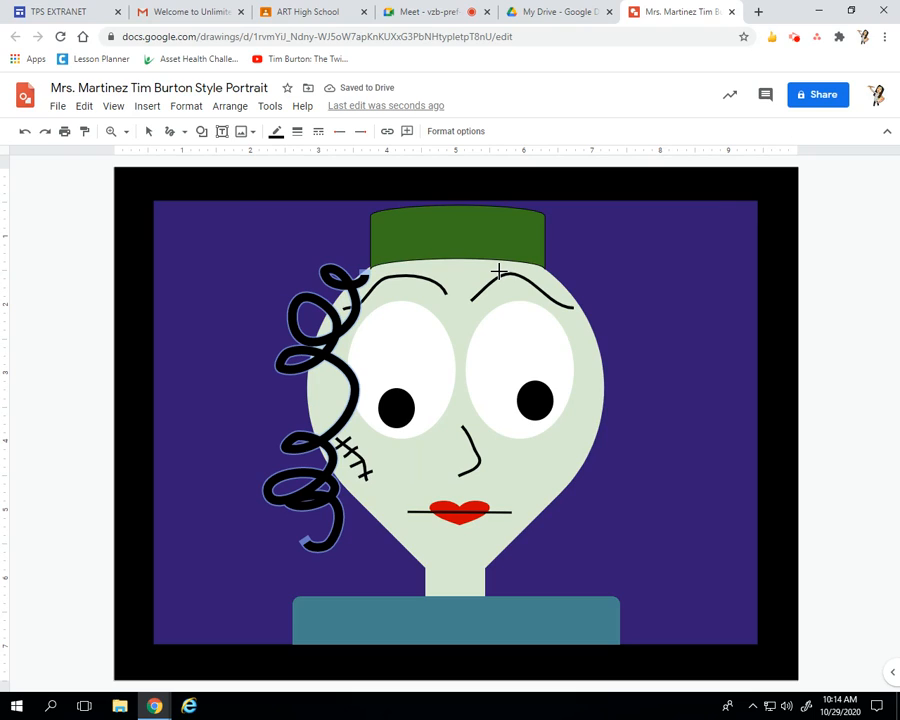
# Copy the curl of hair and paste five duplicates of it
pyautogui.click(84, 106)
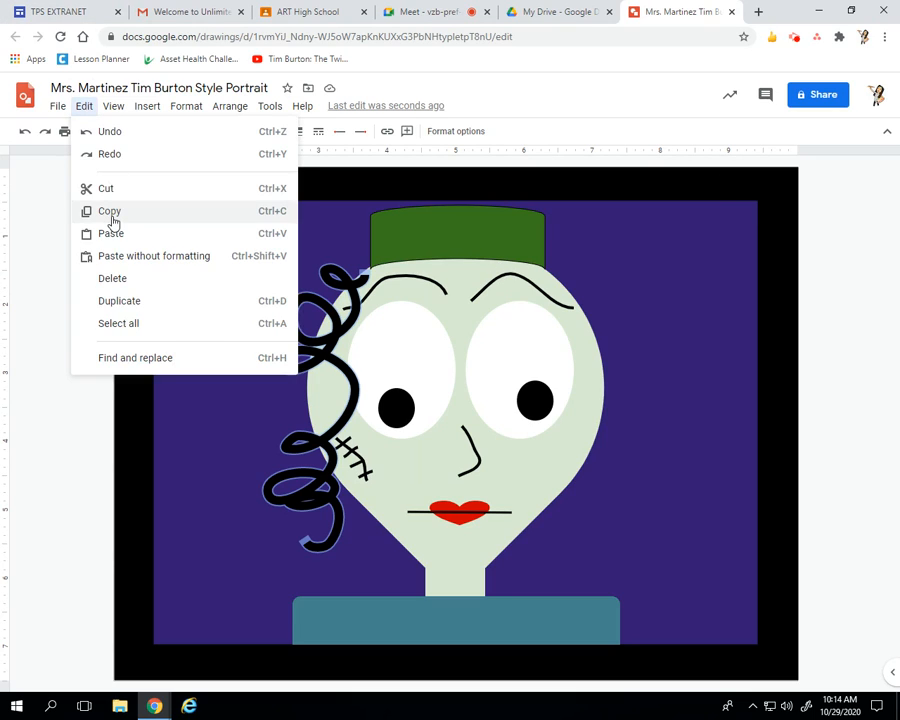
pyautogui.click(111, 215)
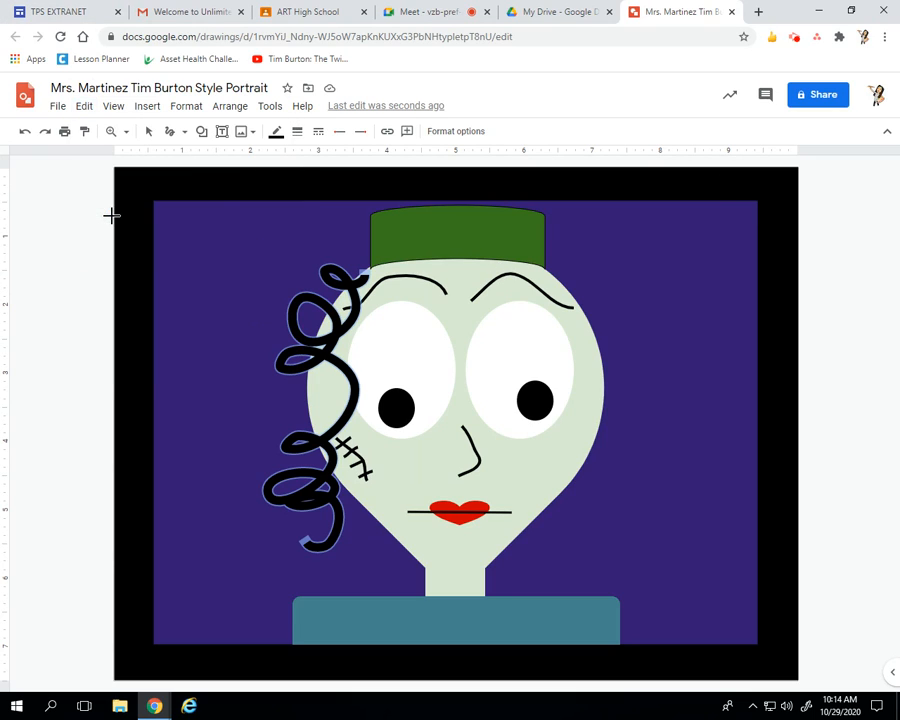
pyautogui.click(84, 107)
pyautogui.click(106, 232)
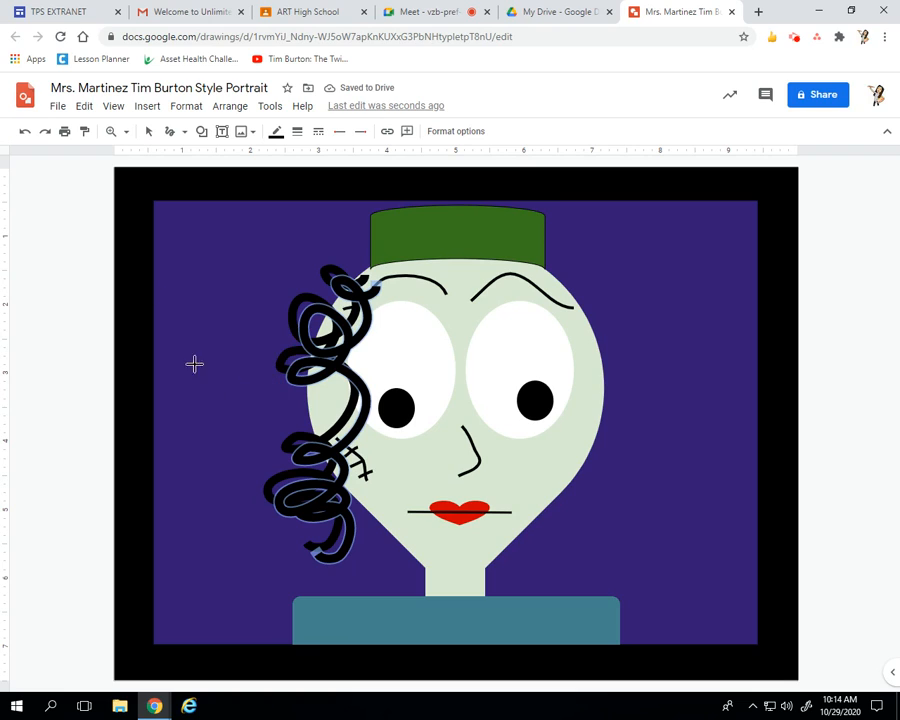
pyautogui.click(84, 108)
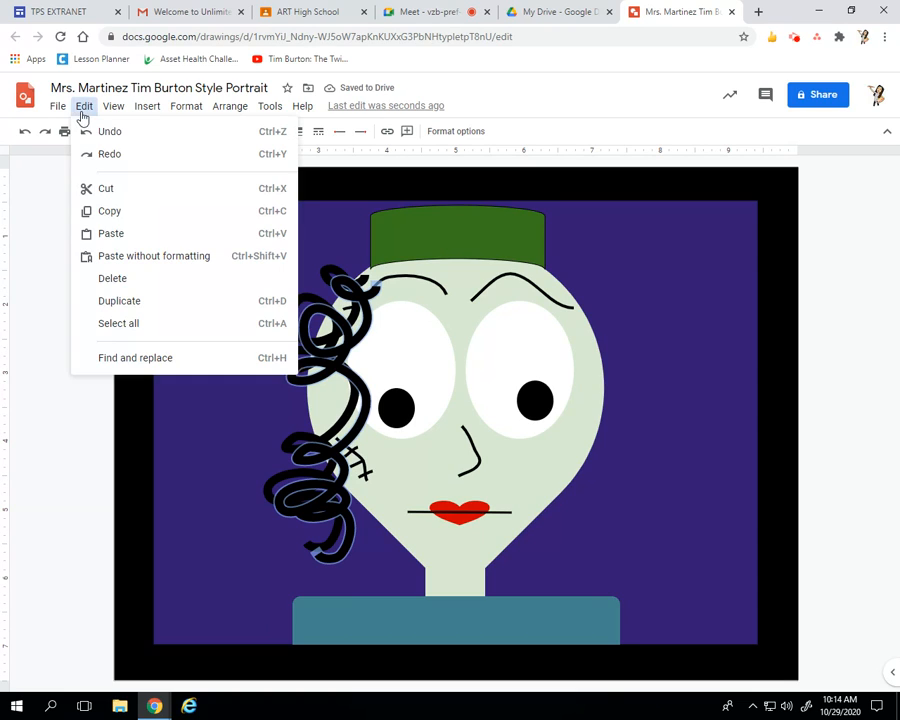
pyautogui.click(106, 232)
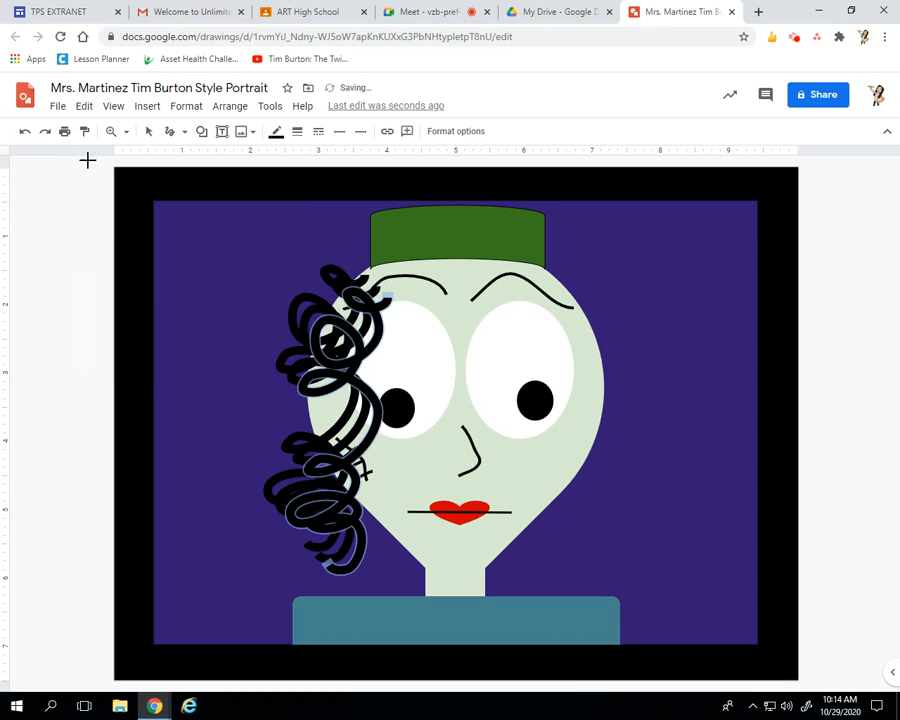
pyautogui.click(85, 107)
pyautogui.click(106, 233)
pyautogui.click(84, 107)
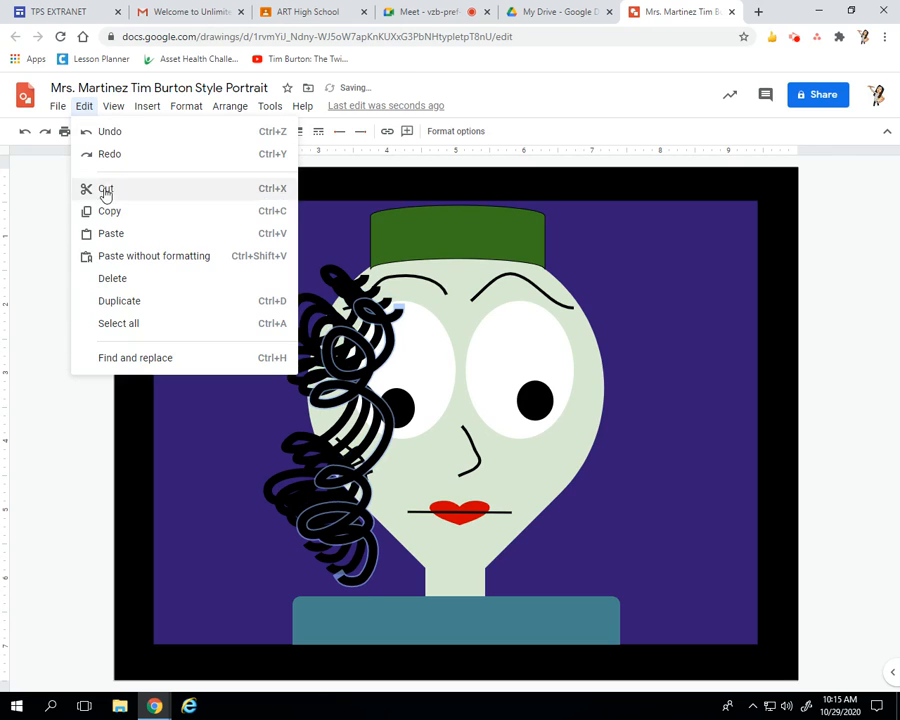
pyautogui.click(108, 233)
pyautogui.click(85, 107)
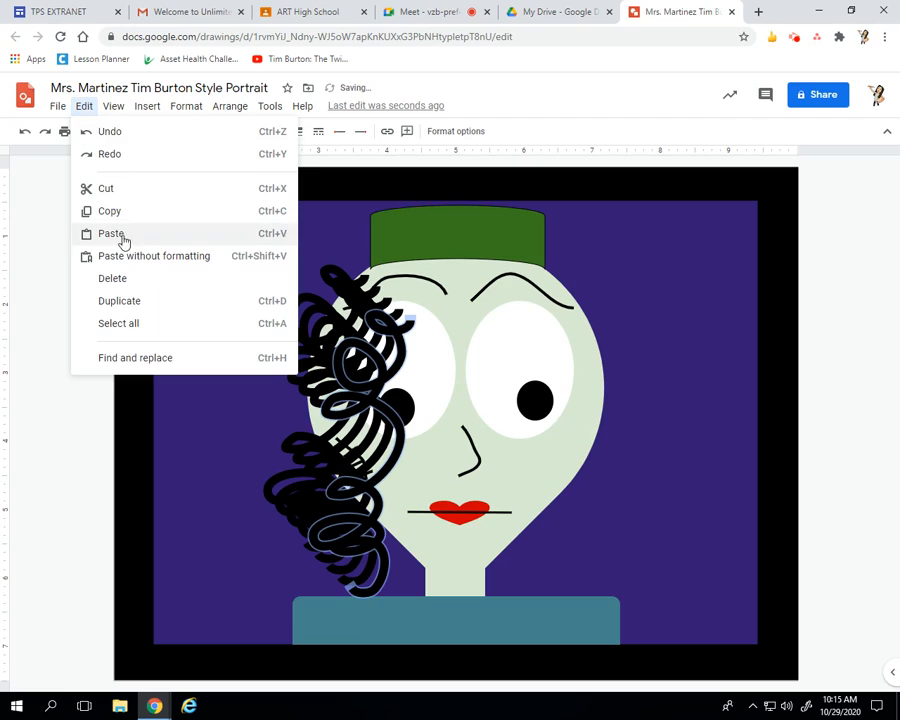
pyautogui.click(120, 234)
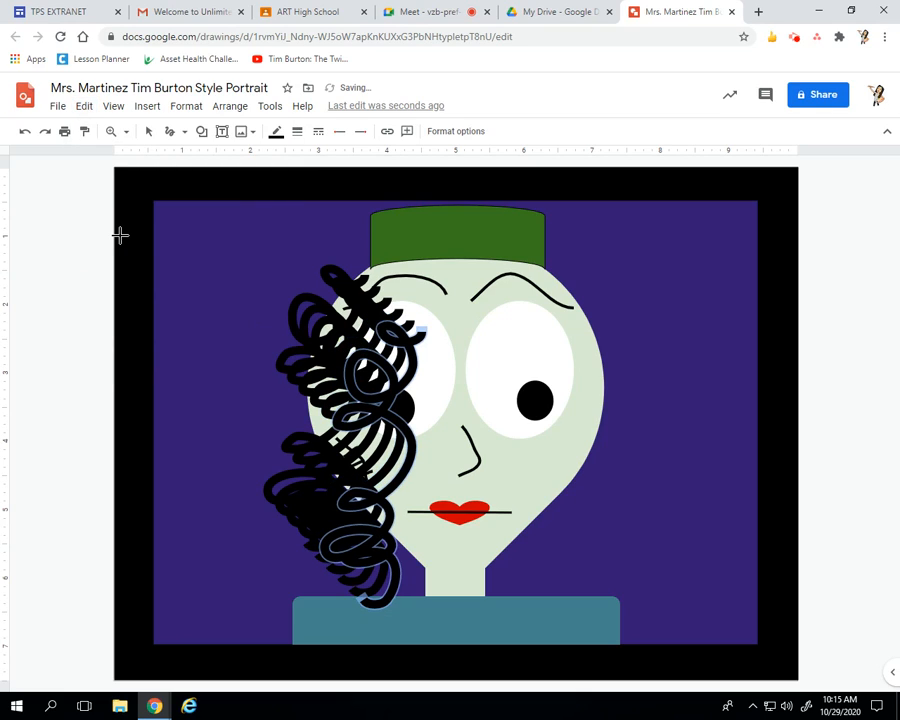
# Place the last pasted curl along the right side of the face, tilted about 22 degrees counterclockwise and narrowed to about 0.6 inches
pyautogui.click(153, 135)
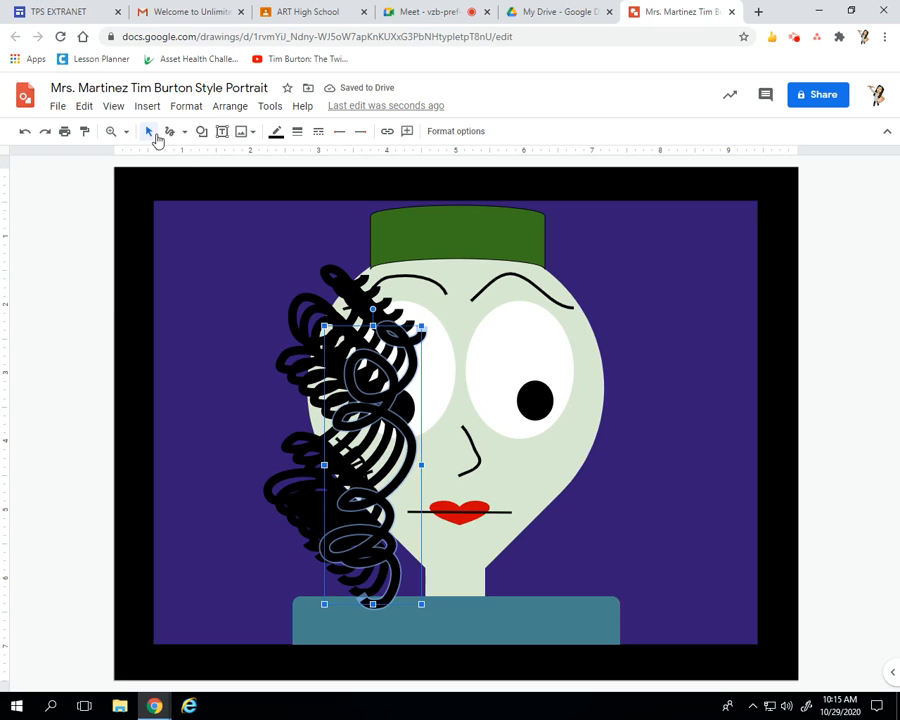
pyautogui.moveTo(383, 366); pyautogui.dragTo(610, 302)
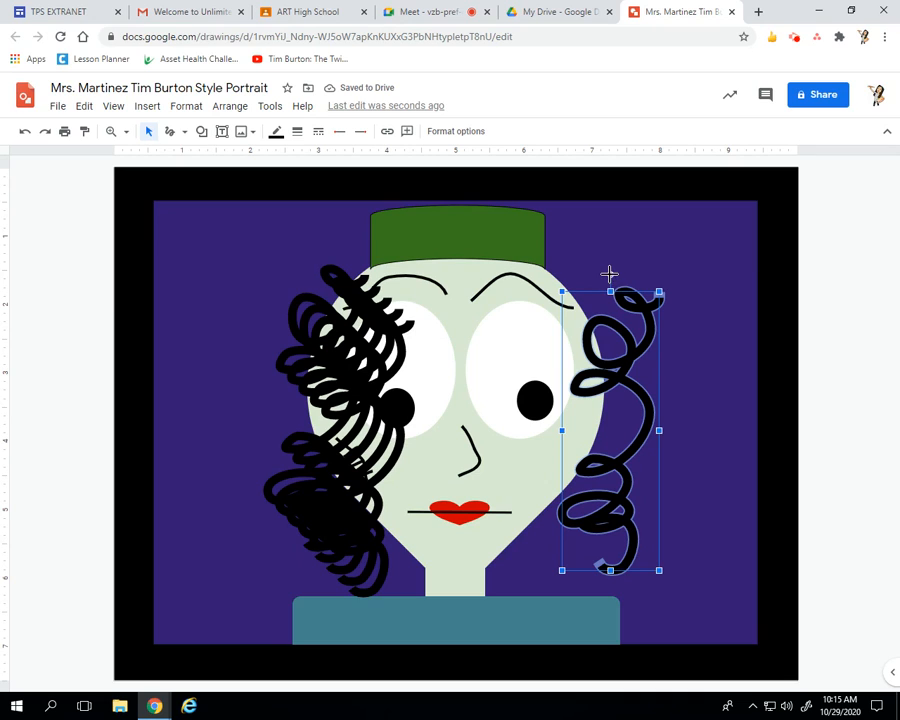
pyautogui.moveTo(609, 273); pyautogui.dragTo(577, 260)
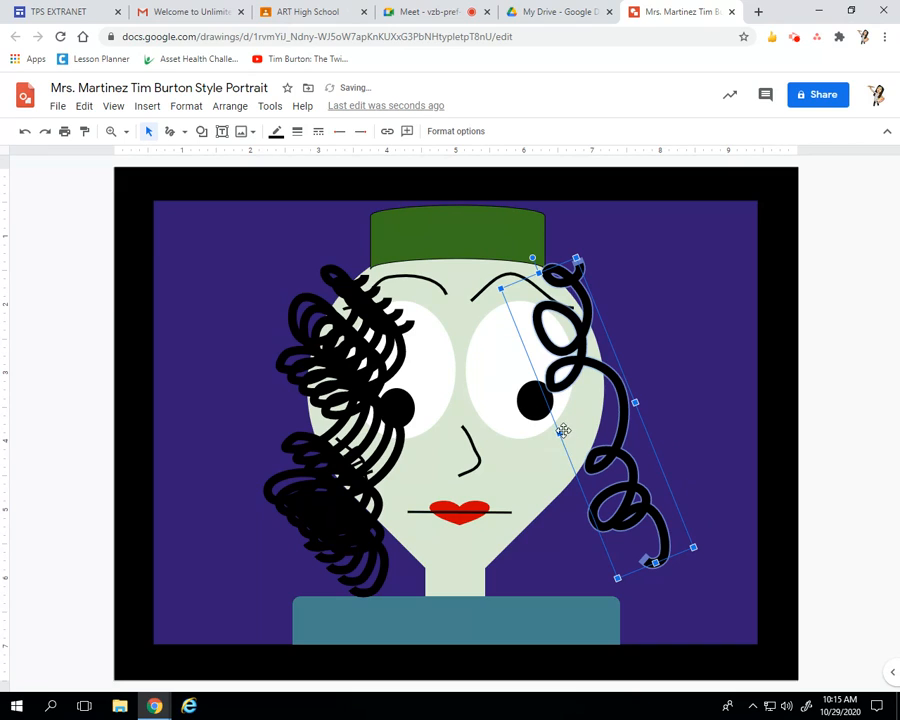
pyautogui.moveTo(559, 431); pyautogui.dragTo(599, 430)
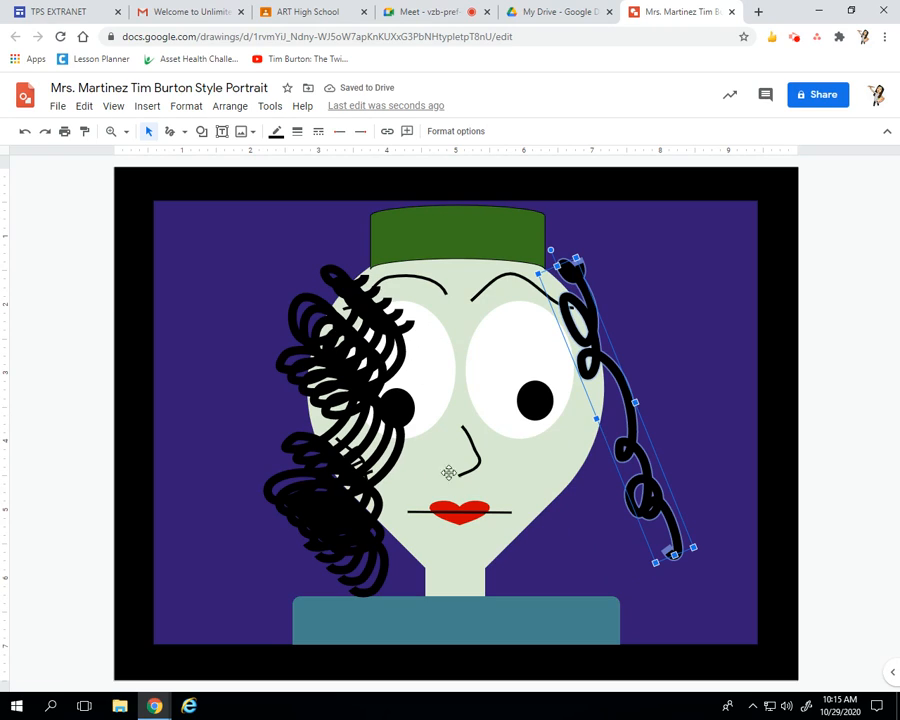
# Move another pasted curl to the right side of the face and rotate it nearly upside down
pyautogui.click(370, 388)
pyautogui.moveTo(378, 393); pyautogui.dragTo(635, 374)
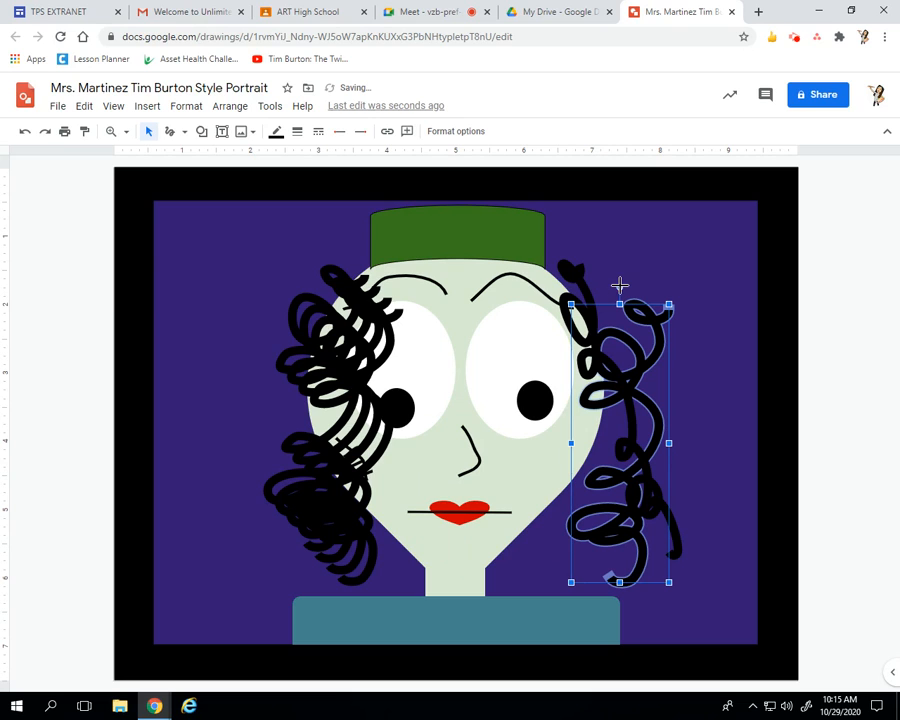
pyautogui.moveTo(619, 285); pyautogui.dragTo(630, 544)
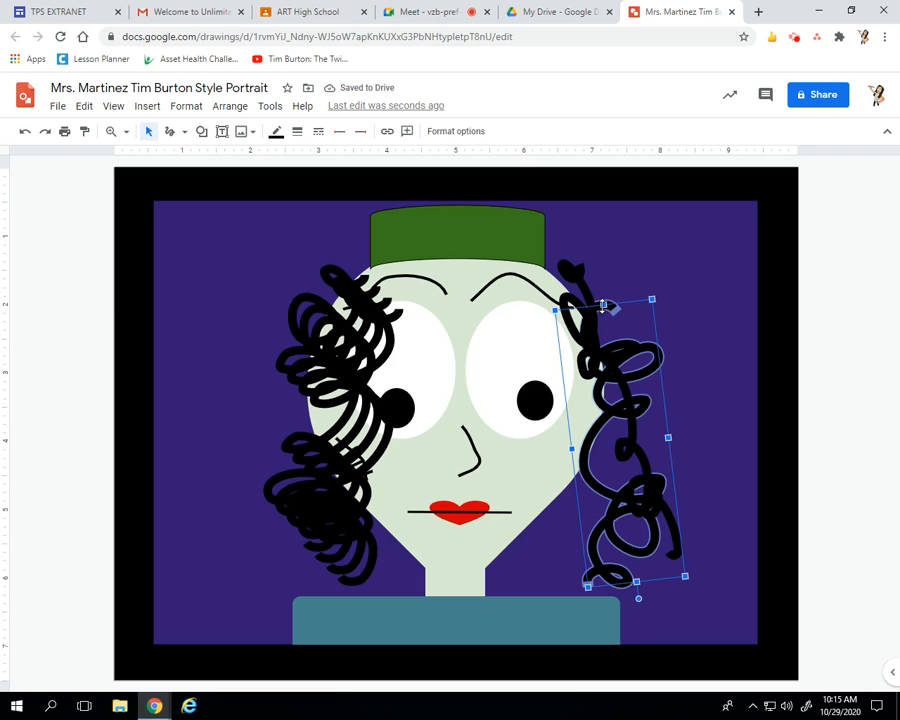
# Enlarge the nearly upside-down curl along the right side of the face to about 1.9 by 4.6 inches
pyautogui.moveTo(603, 298); pyautogui.dragTo(519, 278)
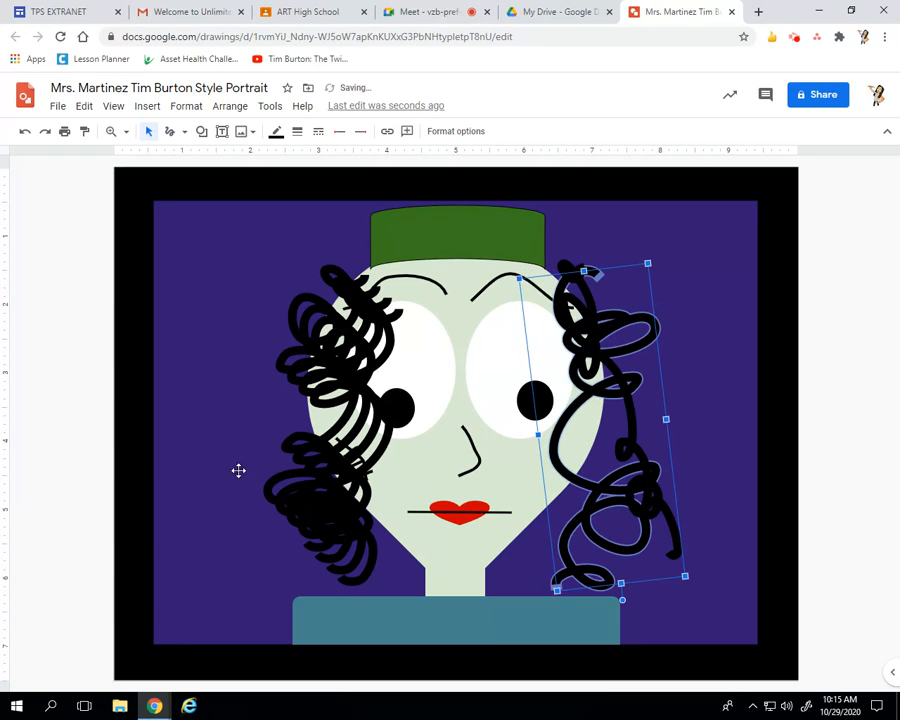
# Place another pasted curl right of the face, turned upside down, enlarged to about 2.5 by 4.8 inches and tilted about 25 degrees counterclockwise
pyautogui.click(362, 371)
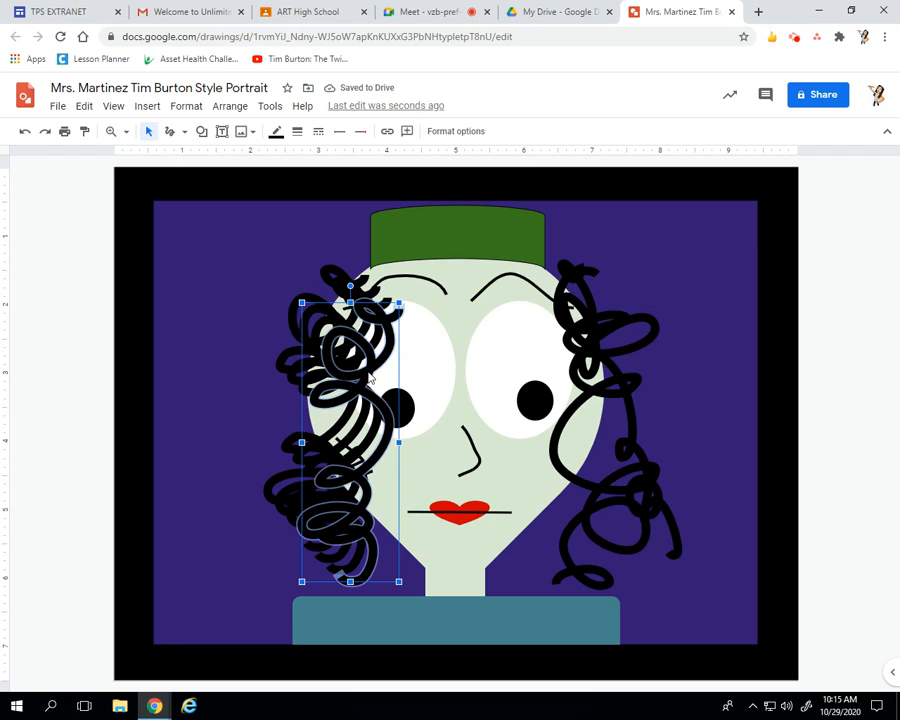
pyautogui.moveTo(370, 376); pyautogui.dragTo(685, 355)
pyautogui.moveTo(663, 273)
pyautogui.mouseDown()
pyautogui.moveTo(603, 300)
pyautogui.moveTo(498, 450)
pyautogui.moveTo(701, 599)
pyautogui.moveTo(674, 612)
pyautogui.moveTo(655, 603)
pyautogui.moveTo(665, 588)
pyautogui.mouseUp()
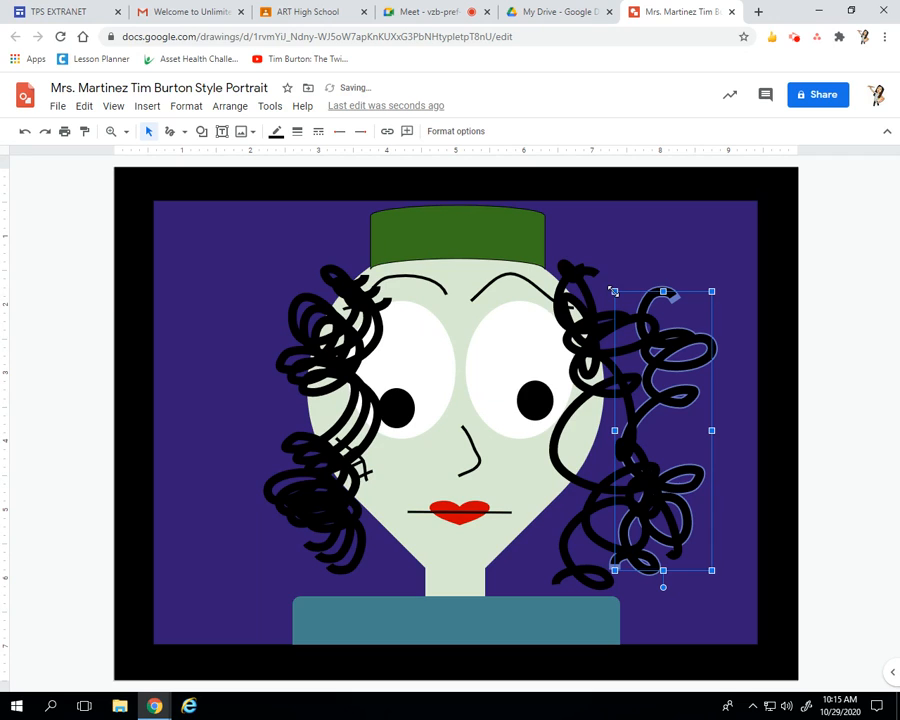
pyautogui.moveTo(614, 291); pyautogui.dragTo(604, 242)
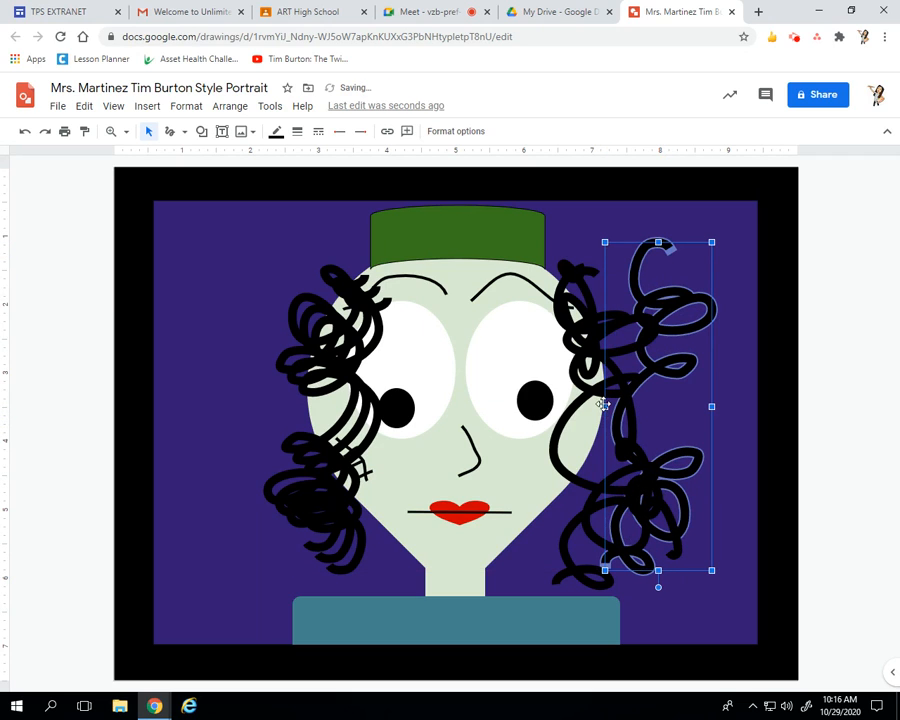
pyautogui.moveTo(604, 407); pyautogui.dragTo(543, 432)
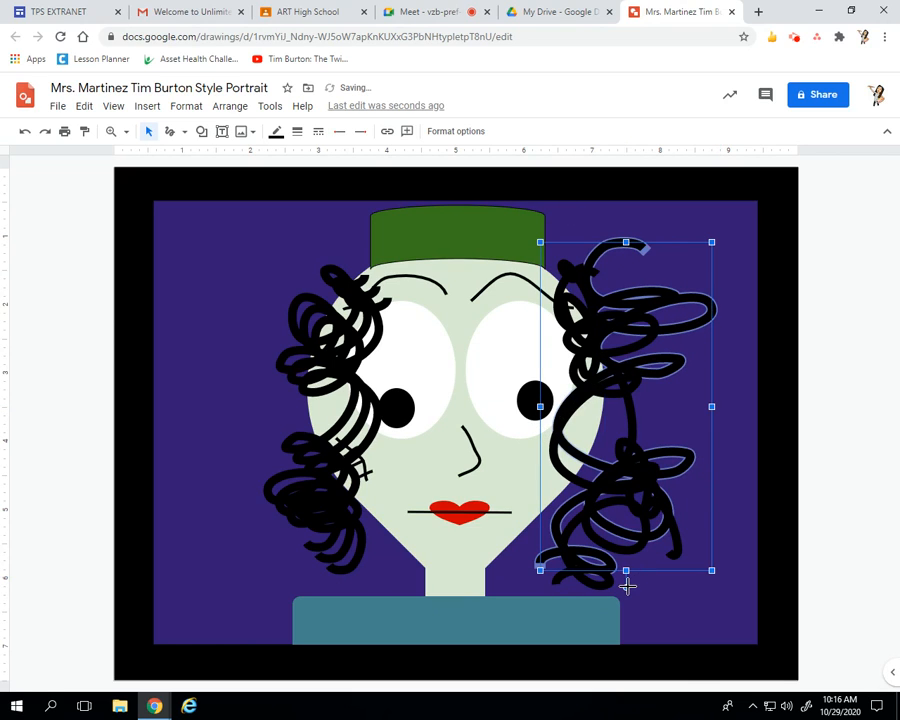
pyautogui.moveTo(627, 586); pyautogui.dragTo(690, 552)
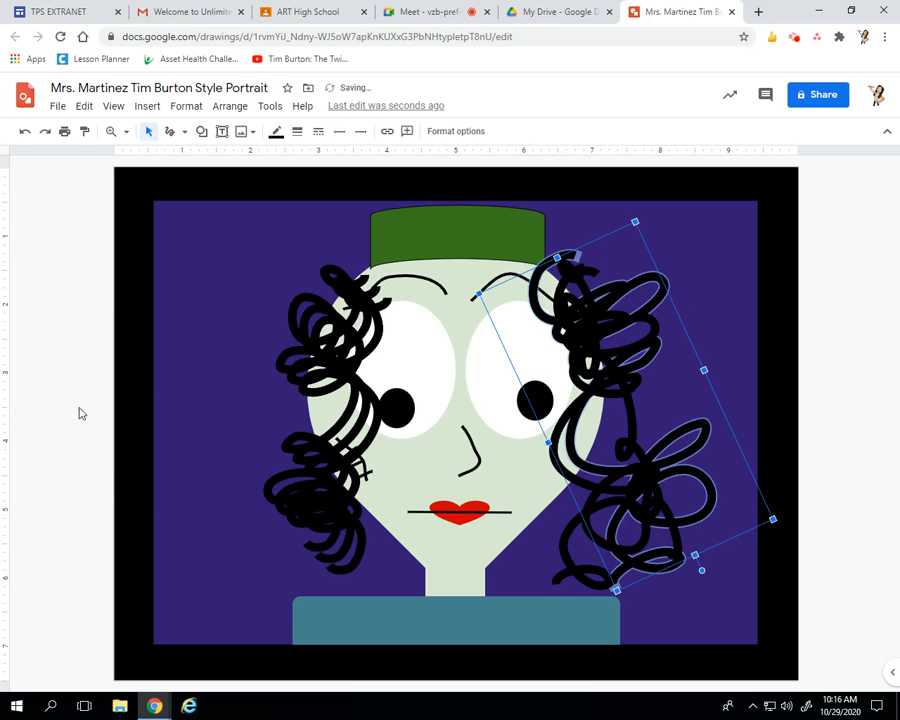
pyautogui.click(84, 307)
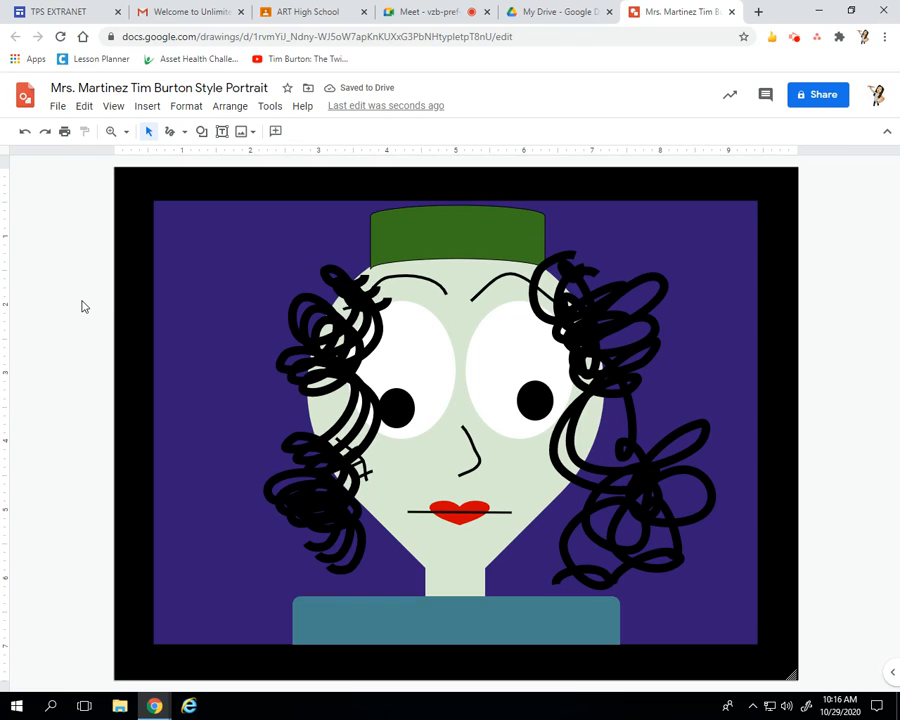
# Set one curl aside left of the frame, and tilt the next about 18 degrees clockwise beside the face, widened to about 2 inches
pyautogui.click(367, 342)
pyautogui.moveTo(349, 334); pyautogui.dragTo(108, 327)
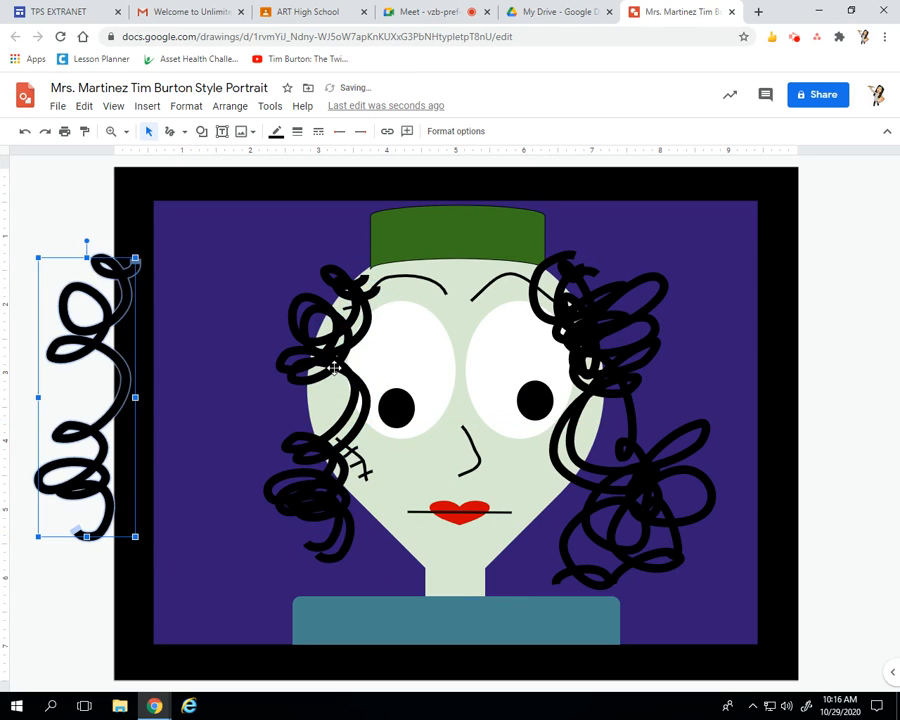
pyautogui.moveTo(308, 363); pyautogui.dragTo(311, 331)
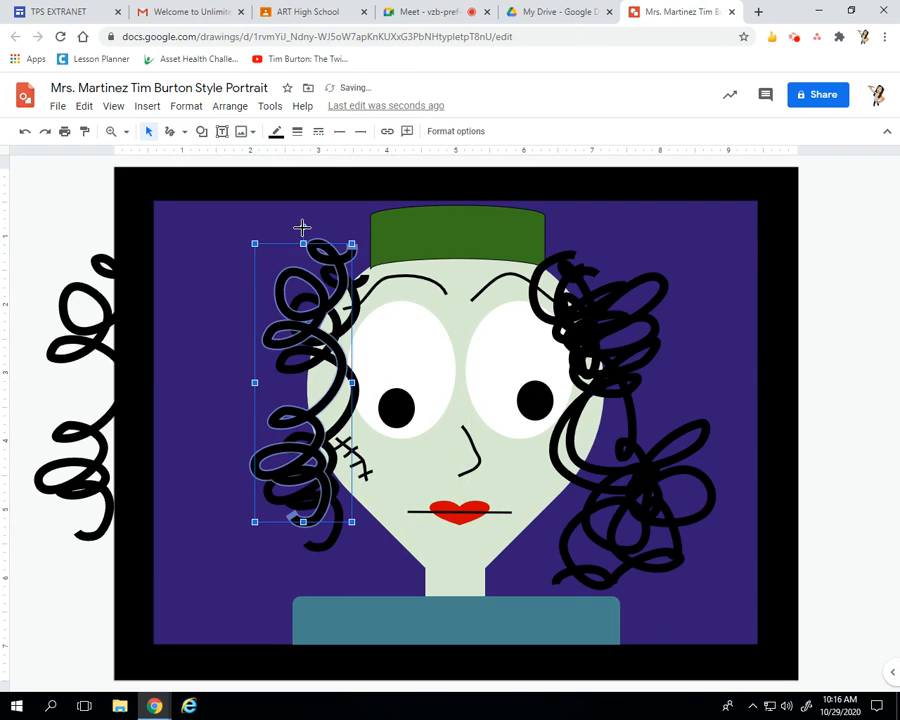
pyautogui.moveTo(302, 228); pyautogui.dragTo(354, 238)
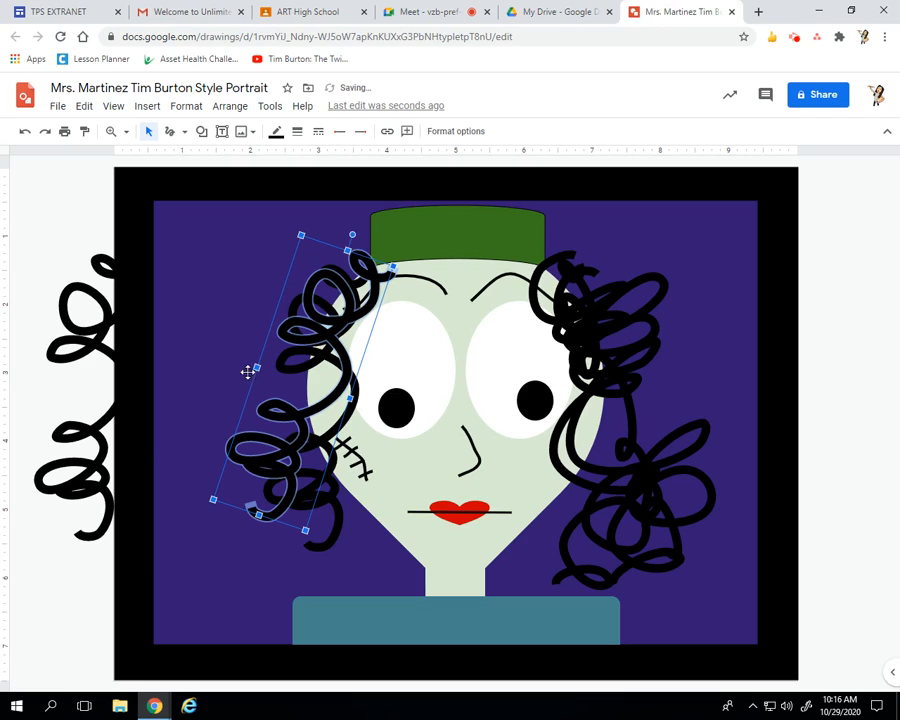
pyautogui.moveTo(260, 368); pyautogui.dragTo(217, 355)
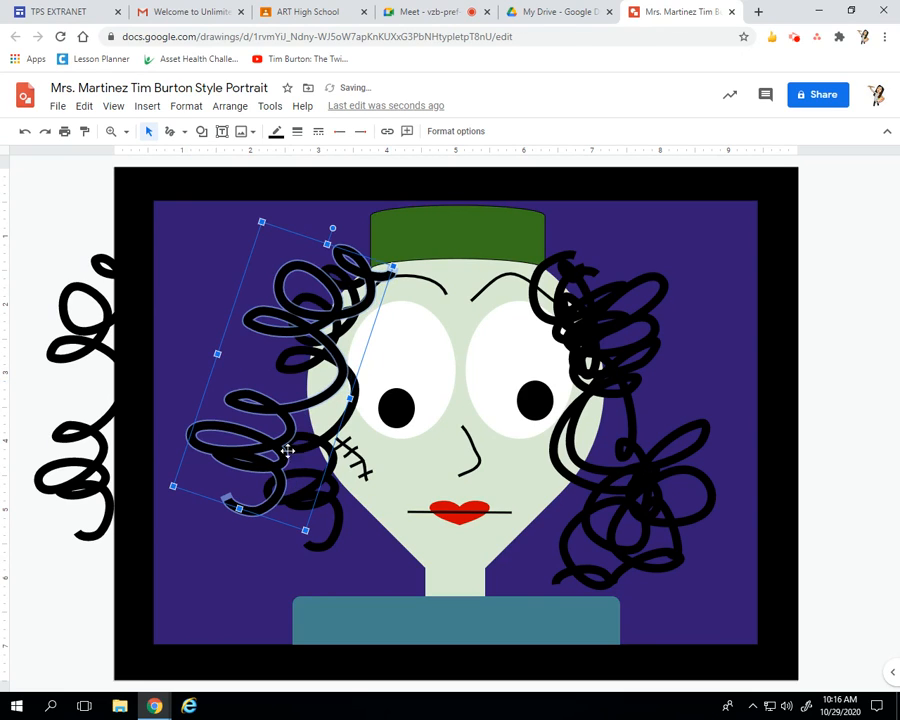
pyautogui.click(73, 583)
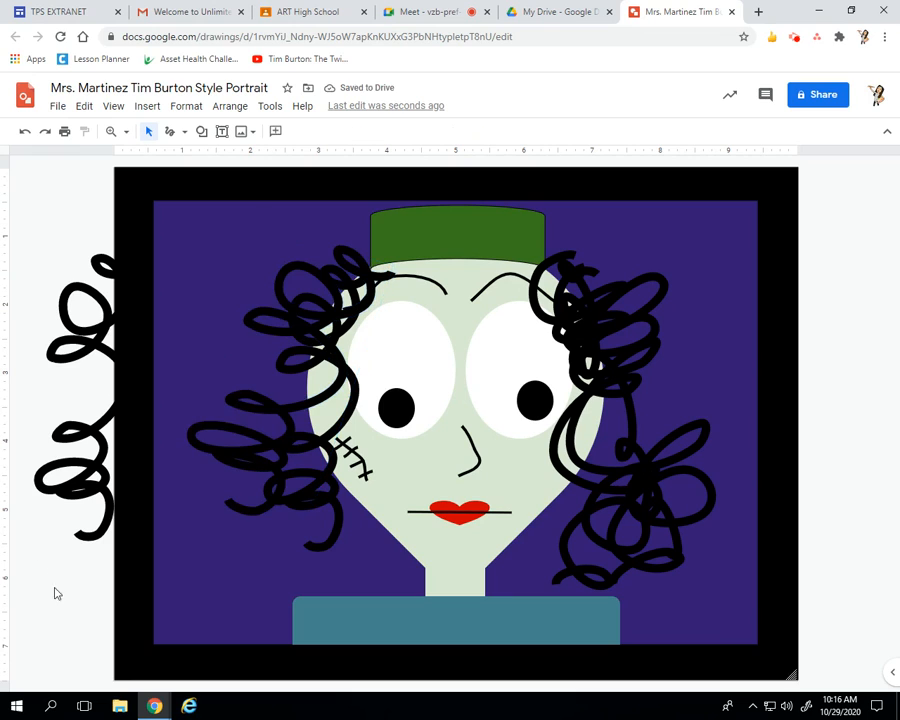
# Bring the curl set aside outside the frame back onto the purple background and turn it nearly upside down
pyautogui.click(58, 355)
pyautogui.moveTo(72, 336); pyautogui.dragTo(165, 350)
pyautogui.click(176, 238)
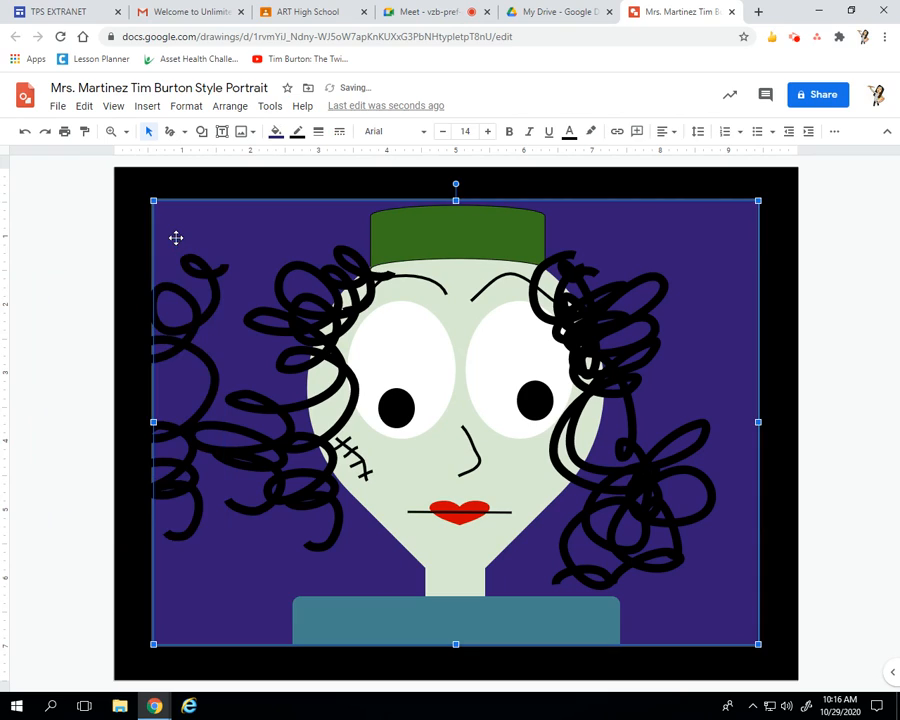
pyautogui.click(188, 308)
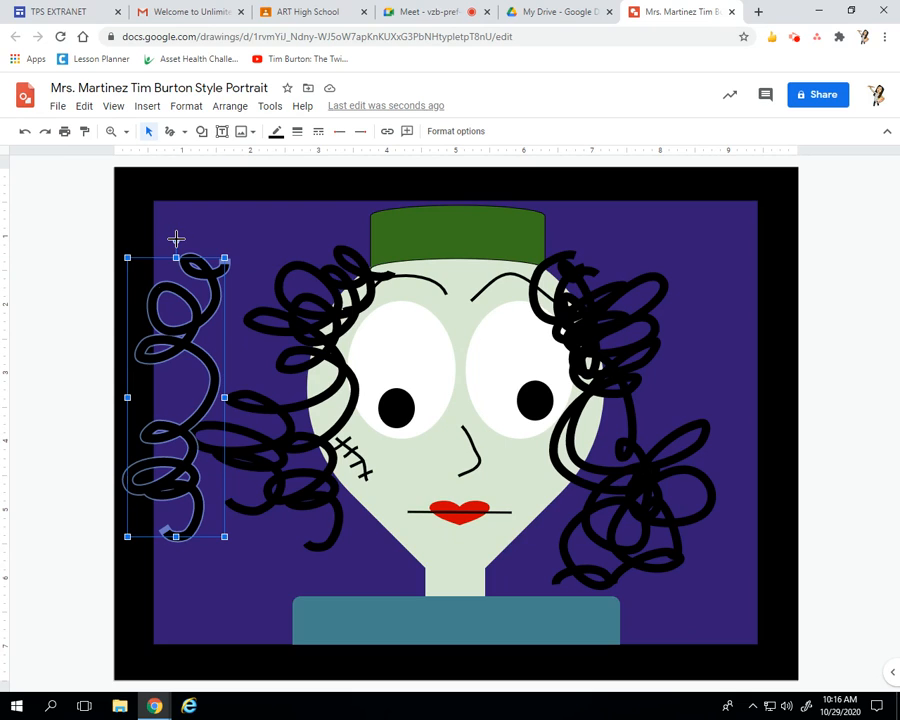
pyautogui.moveTo(176, 238); pyautogui.dragTo(169, 594)
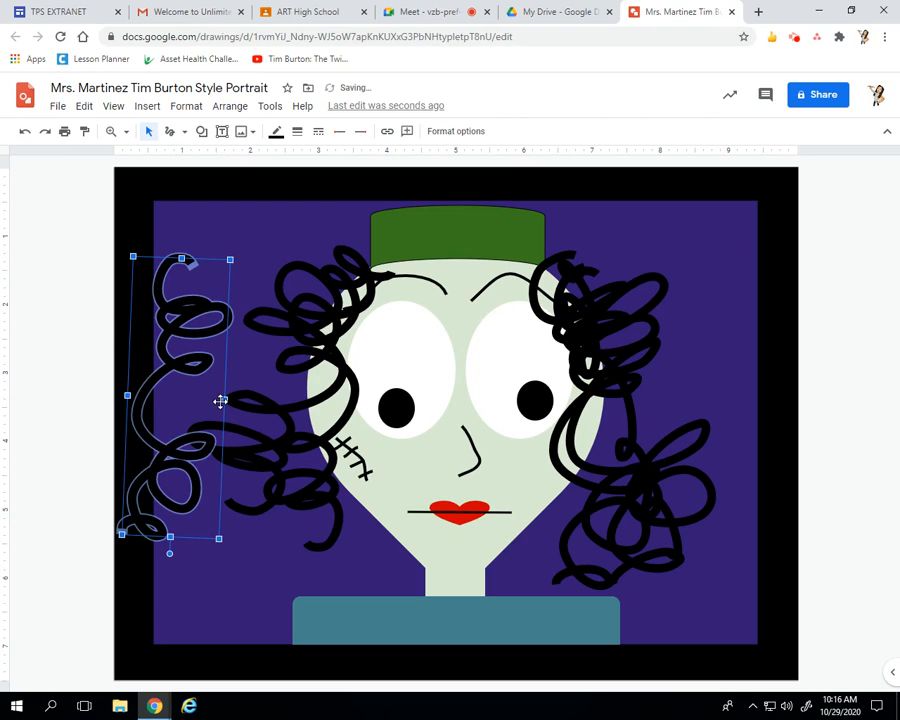
# Undo the accidental background move, then widen the upside-down curl to about 2.3 inches and place it over the hair left of the face
pyautogui.moveTo(220, 401); pyautogui.dragTo(240, 395)
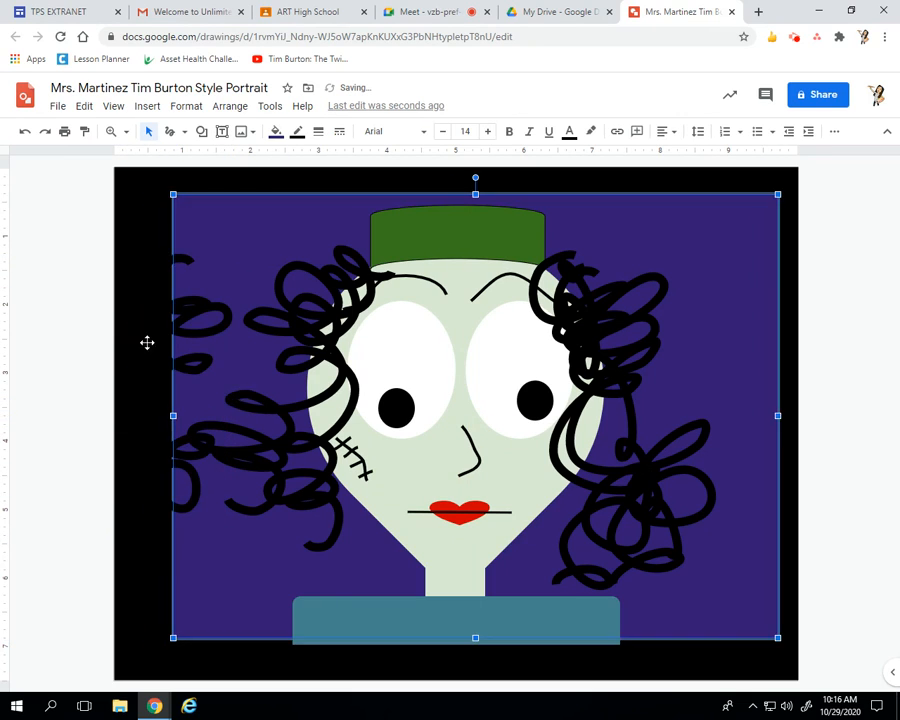
pyautogui.click(25, 132)
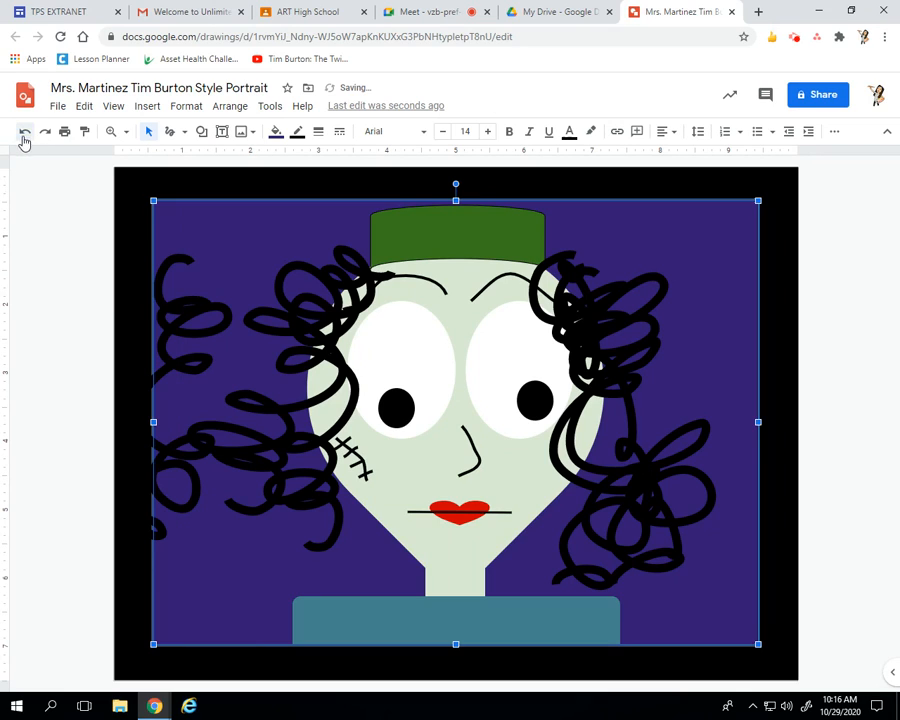
pyautogui.click(180, 313)
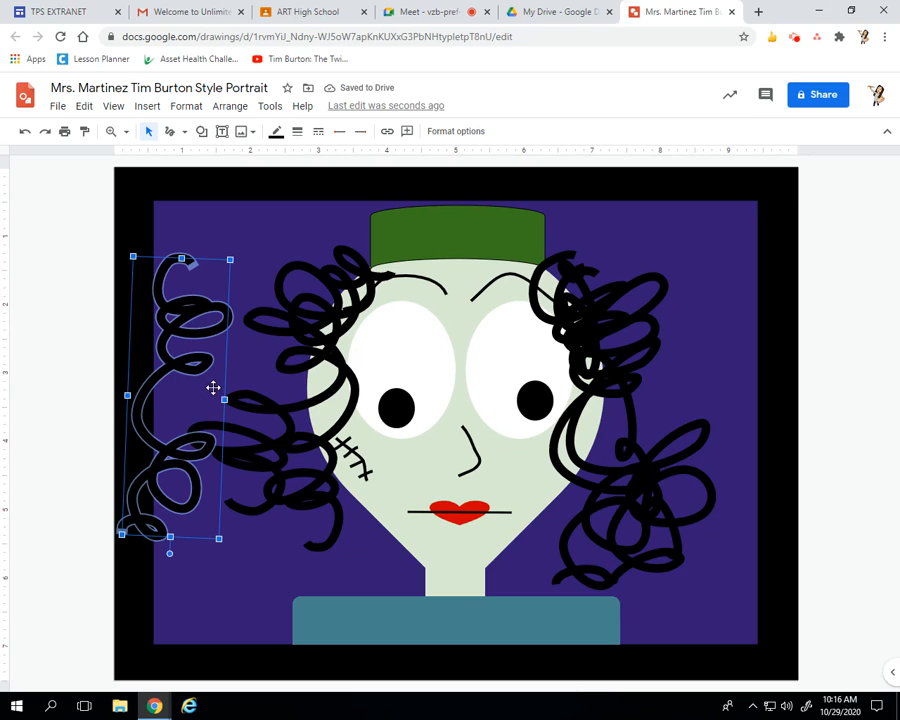
pyautogui.moveTo(222, 397); pyautogui.dragTo(286, 401)
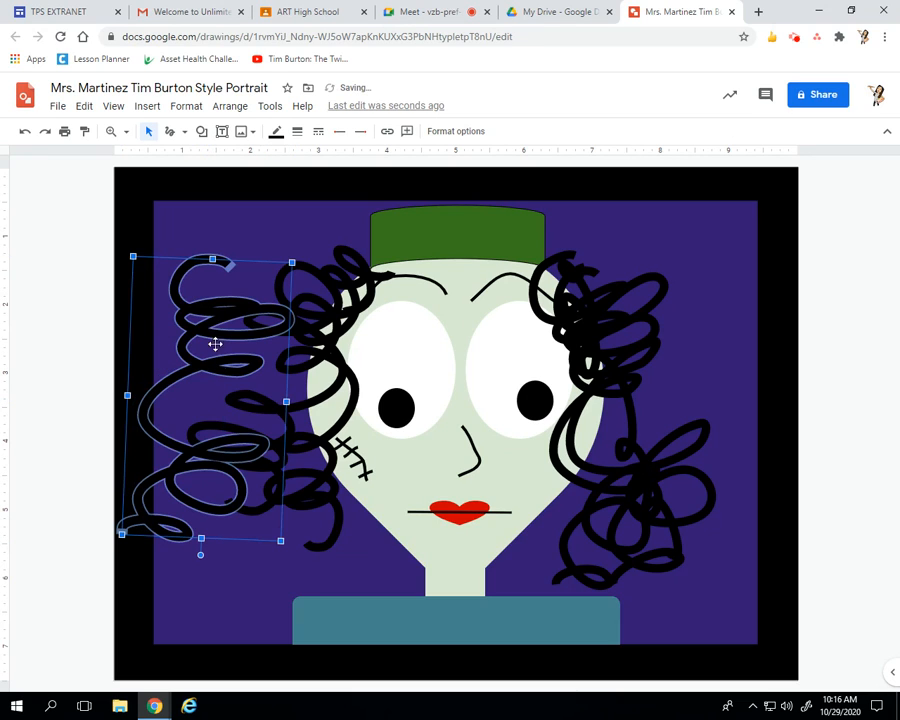
pyautogui.moveTo(210, 320); pyautogui.dragTo(274, 353)
pyautogui.click(97, 413)
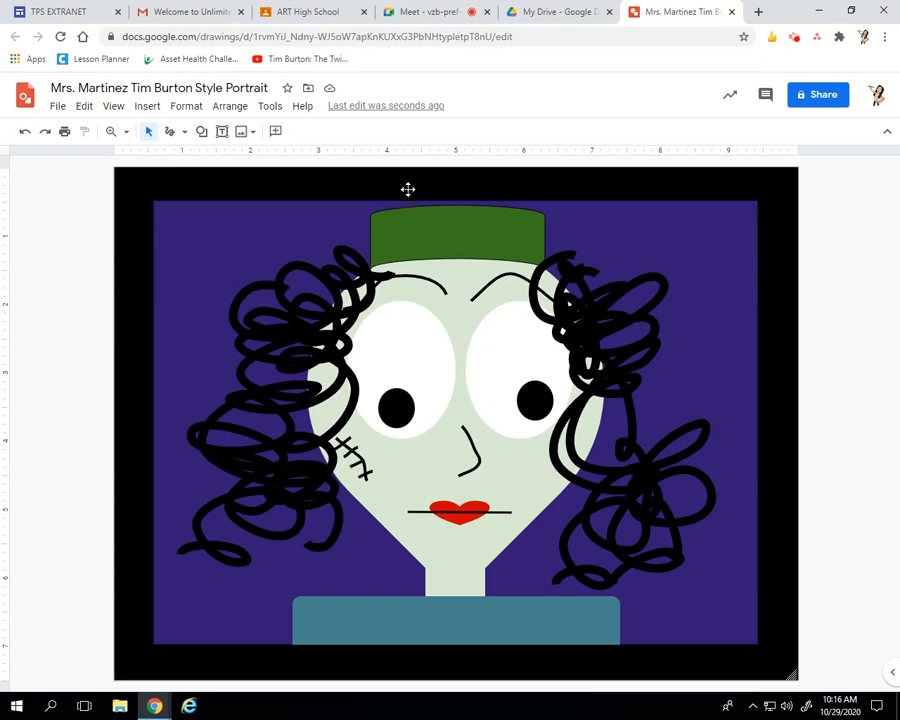
# Make the green hat's outline transparent
pyautogui.click(494, 231)
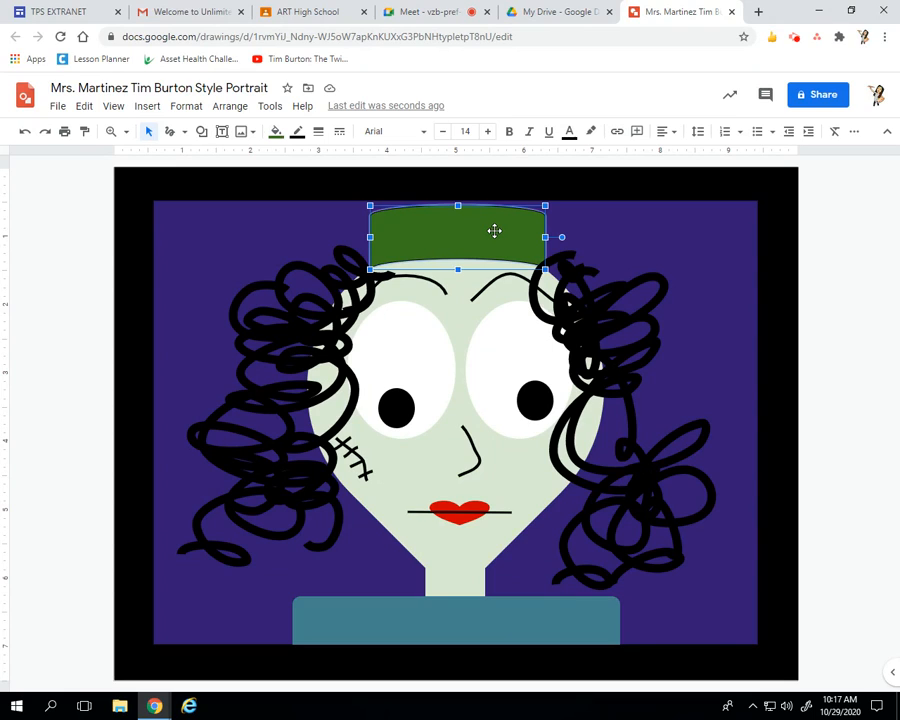
pyautogui.click(297, 131)
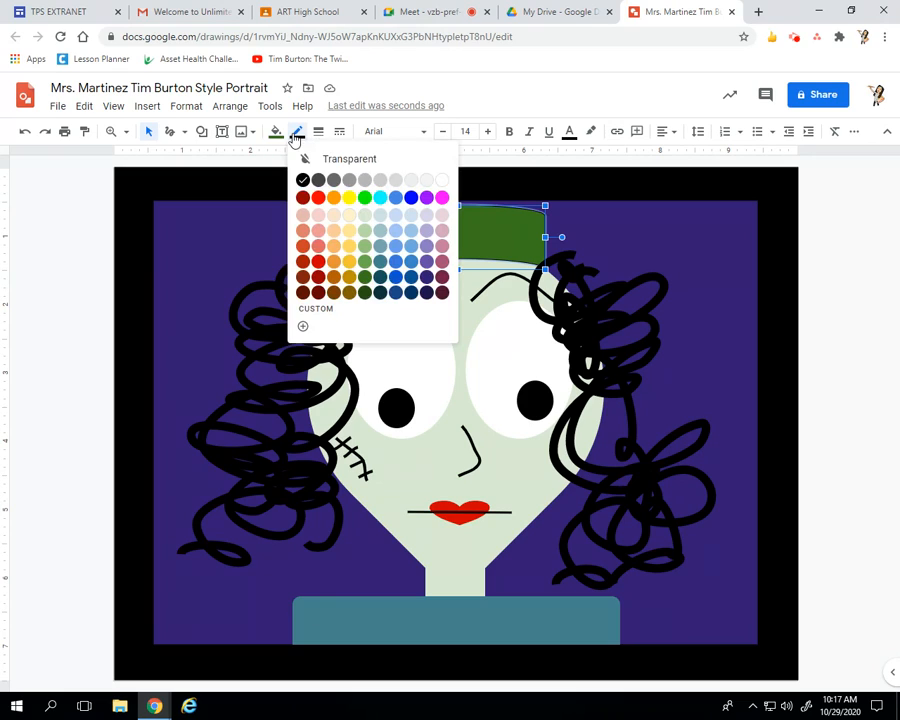
pyautogui.click(347, 161)
pyautogui.click(68, 346)
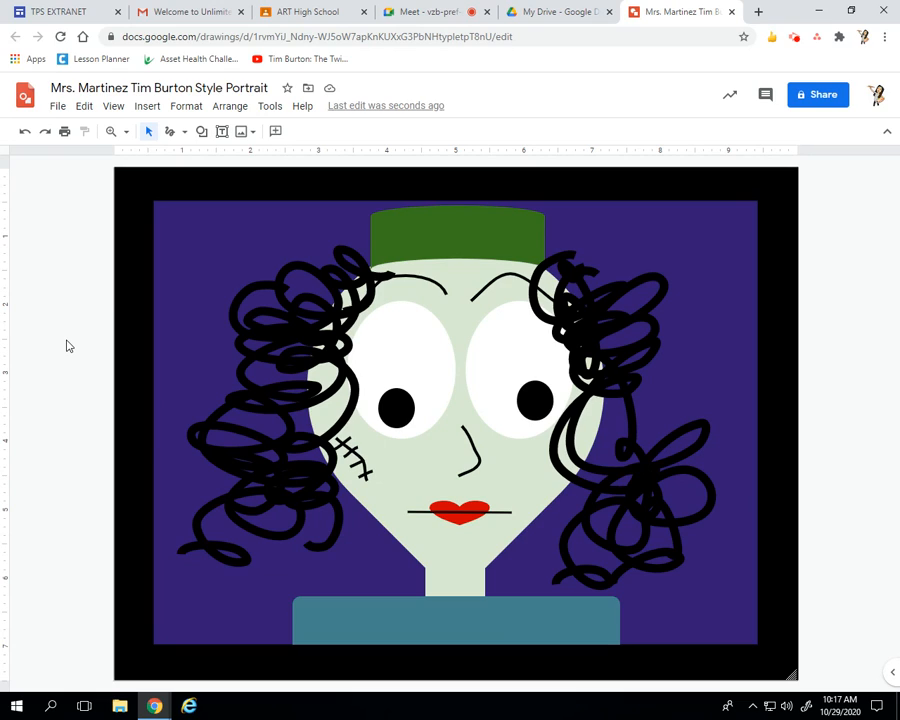
# Delete the green hat and scribble looping hair about 3.9 inches wide across the top of the head, with a 12px line weight
pyautogui.click(462, 232)
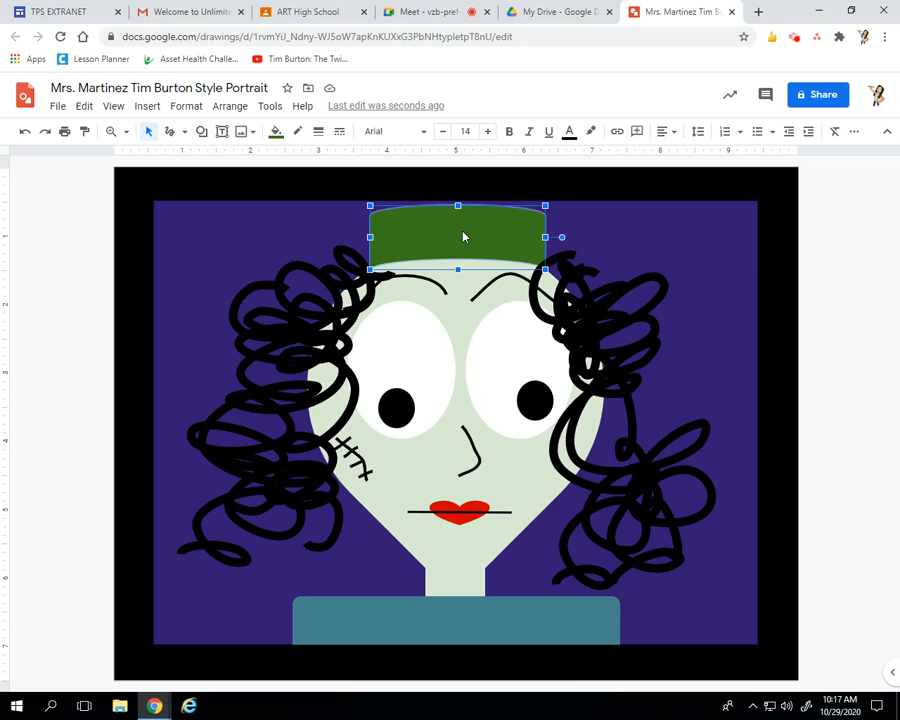
pyautogui.press('Delete')
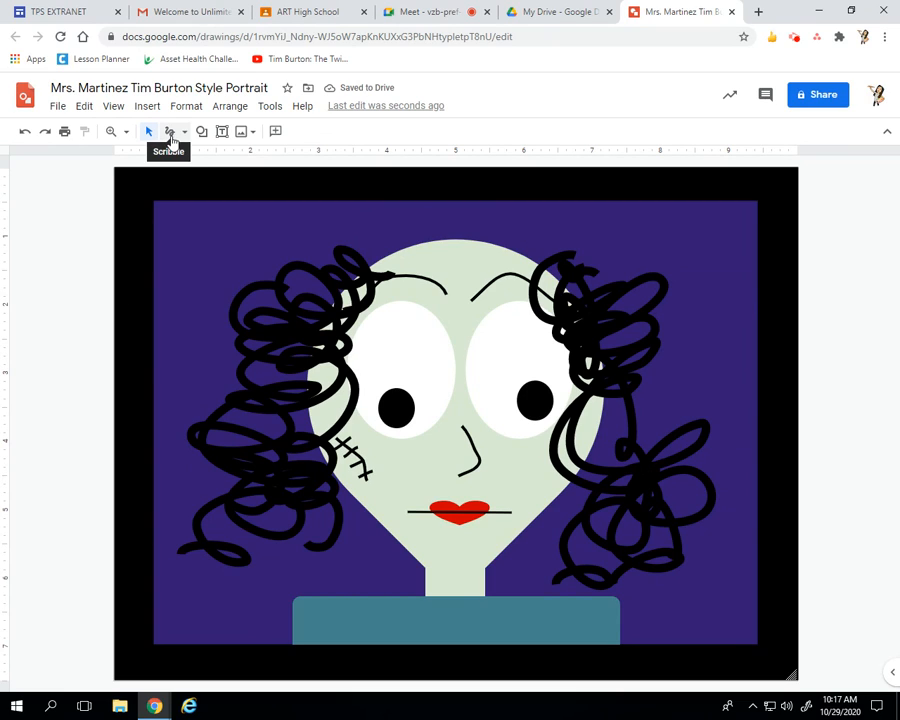
pyautogui.click(171, 133)
pyautogui.moveTo(358, 222)
pyautogui.mouseDown()
pyautogui.moveTo(419, 261)
pyautogui.moveTo(432, 205)
pyautogui.moveTo(437, 223)
pyautogui.moveTo(525, 252)
pyautogui.moveTo(575, 226)
pyautogui.moveTo(419, 287)
pyautogui.moveTo(377, 234)
pyautogui.moveTo(353, 232)
pyautogui.moveTo(403, 255)
pyautogui.mouseUp()
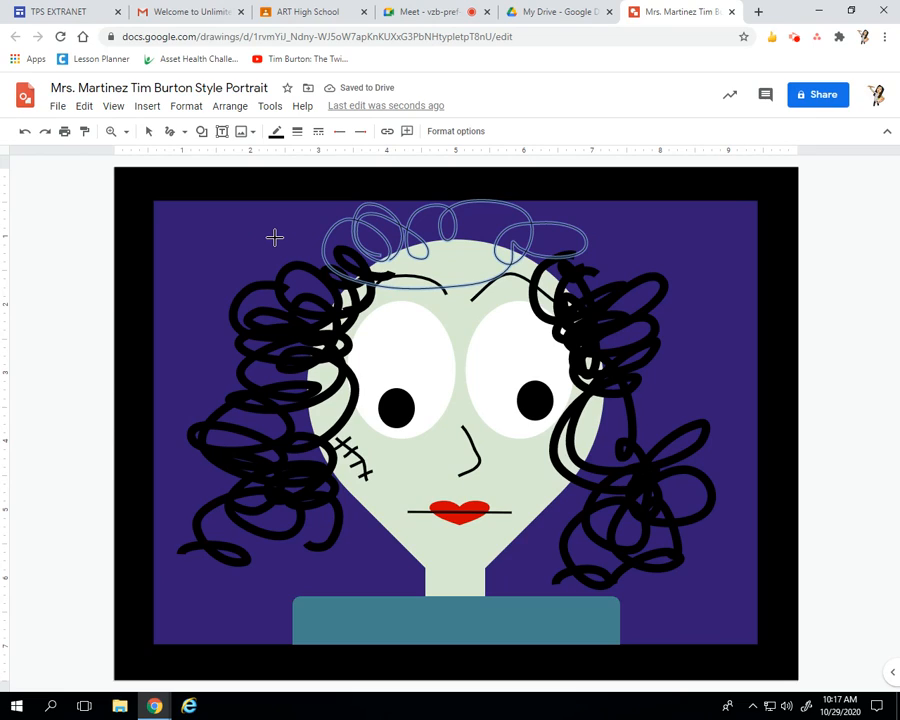
pyautogui.click(305, 138)
pyautogui.click(322, 266)
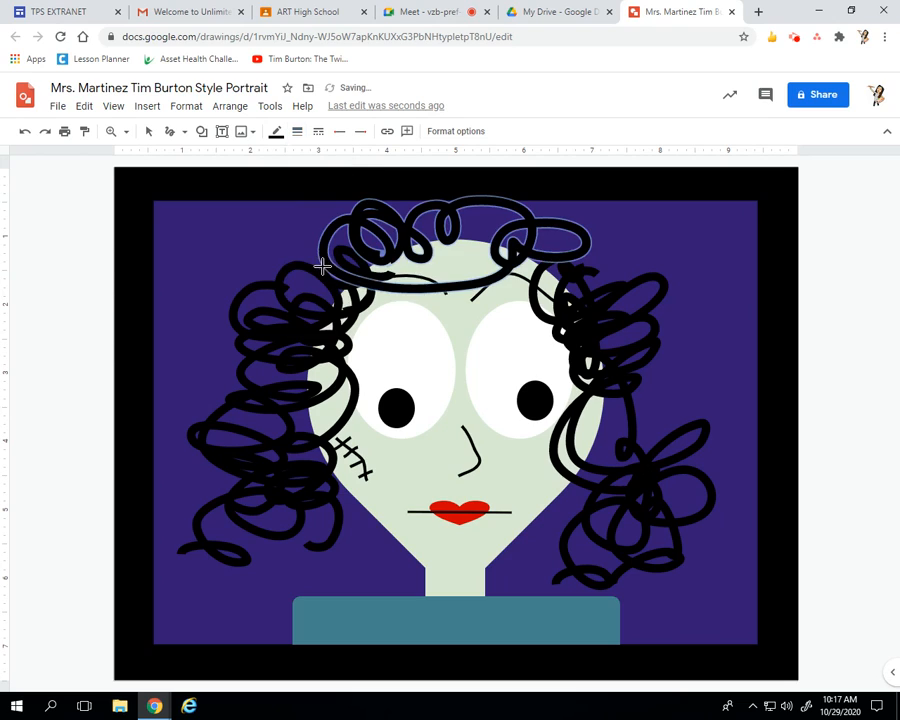
# Flatten the looping hair on top of the head to about 1 inch tall and shift it about 0.3 inches to the right
pyautogui.click(150, 132)
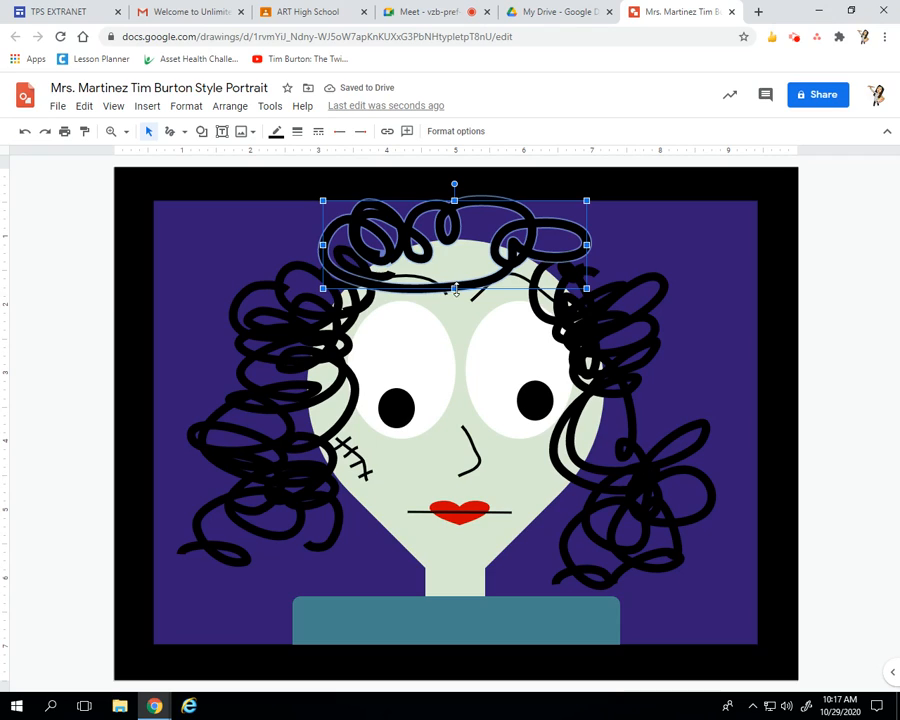
pyautogui.moveTo(455, 291); pyautogui.dragTo(453, 267)
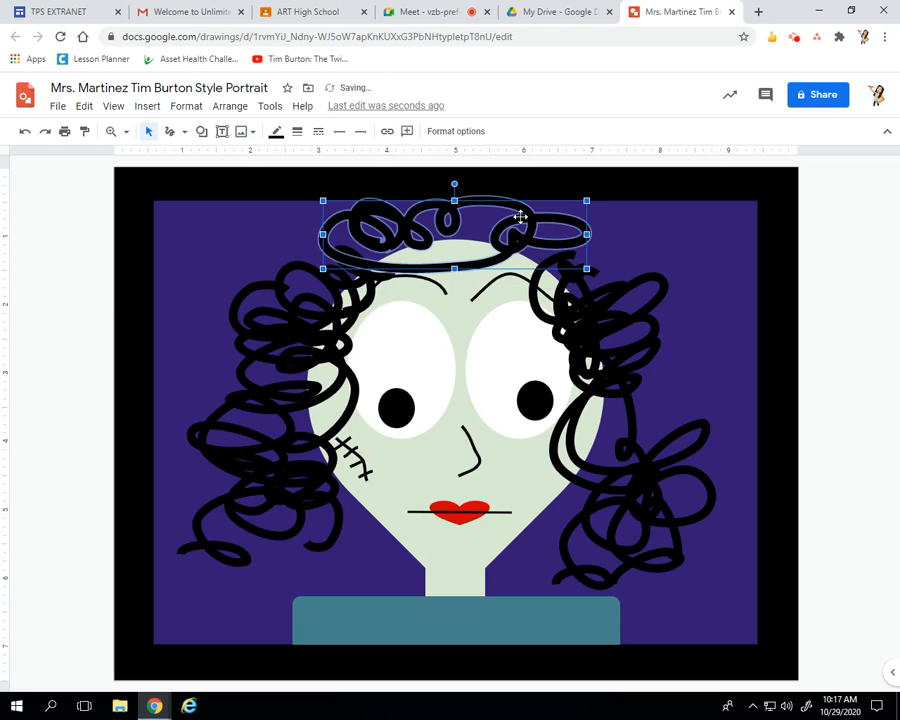
pyautogui.moveTo(520, 213); pyautogui.dragTo(541, 214)
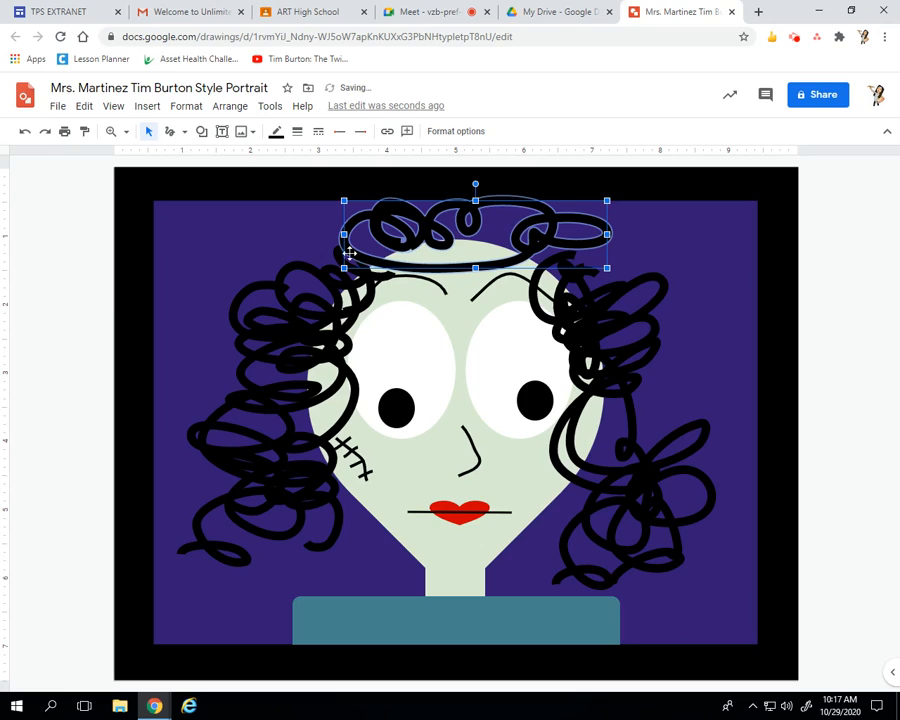
pyautogui.click(58, 306)
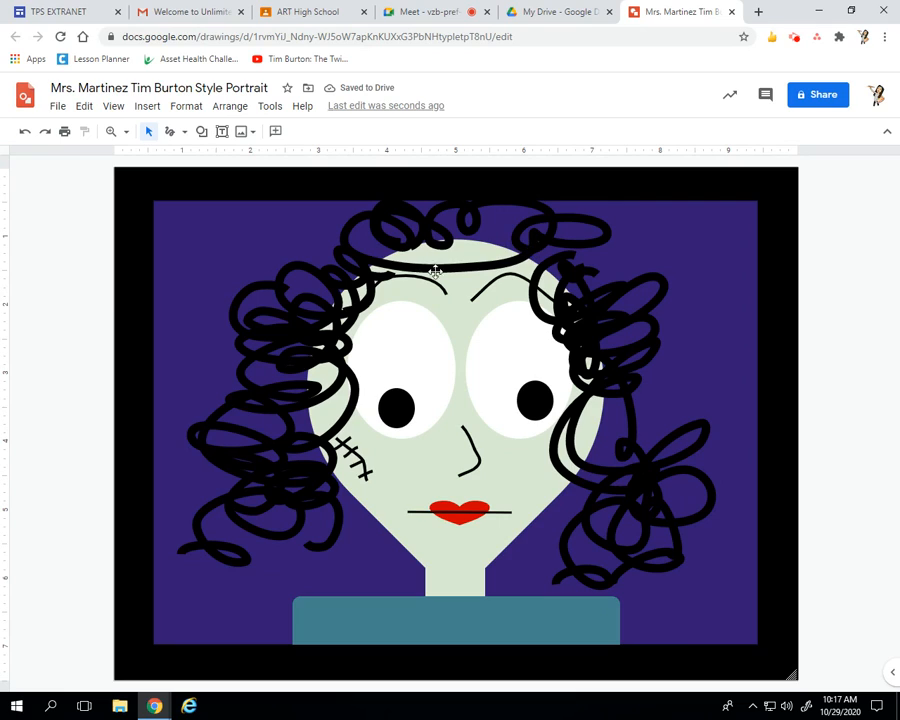
# Scribble a second looping strand about 3.2 inches wide across the upper forehead, with a 12px line weight
pyautogui.click(166, 133)
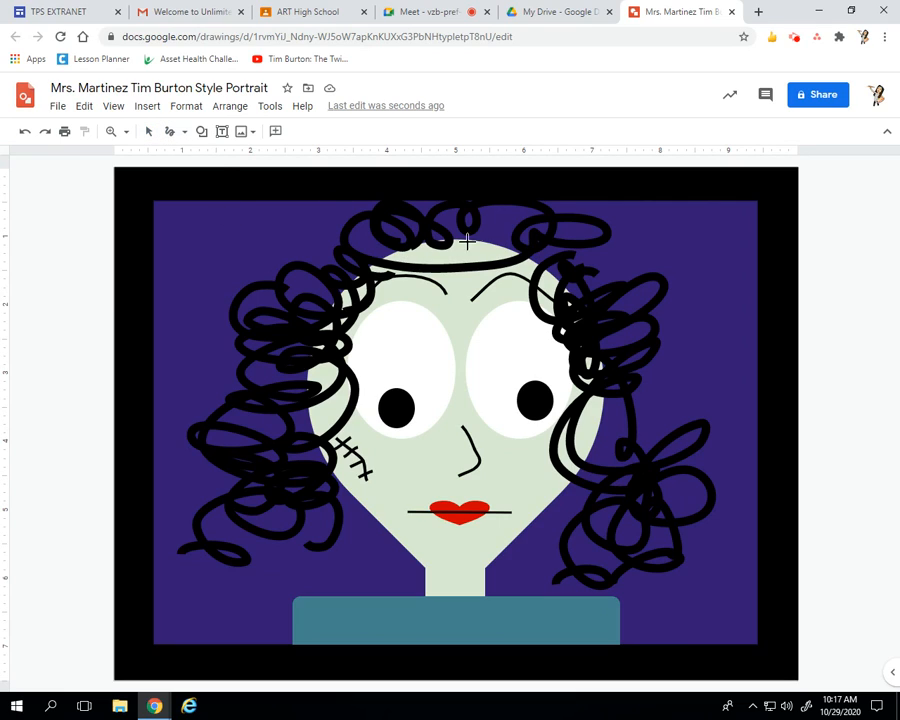
pyautogui.moveTo(507, 245)
pyautogui.mouseDown()
pyautogui.moveTo(446, 240)
pyautogui.moveTo(470, 249)
pyautogui.moveTo(438, 233)
pyautogui.moveTo(394, 263)
pyautogui.moveTo(374, 240)
pyautogui.moveTo(331, 241)
pyautogui.mouseUp()
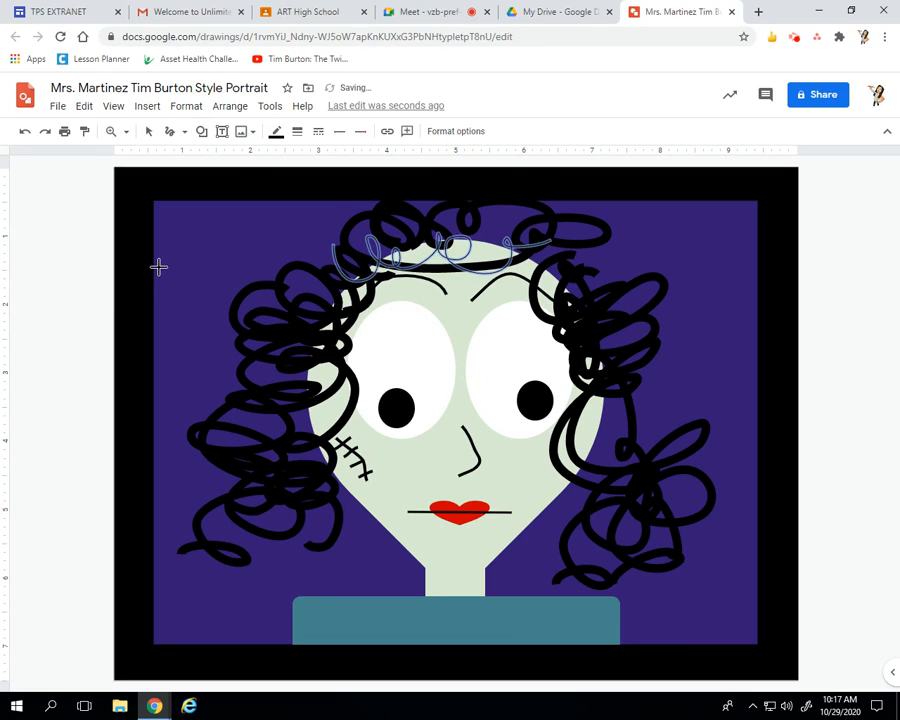
pyautogui.click(295, 133)
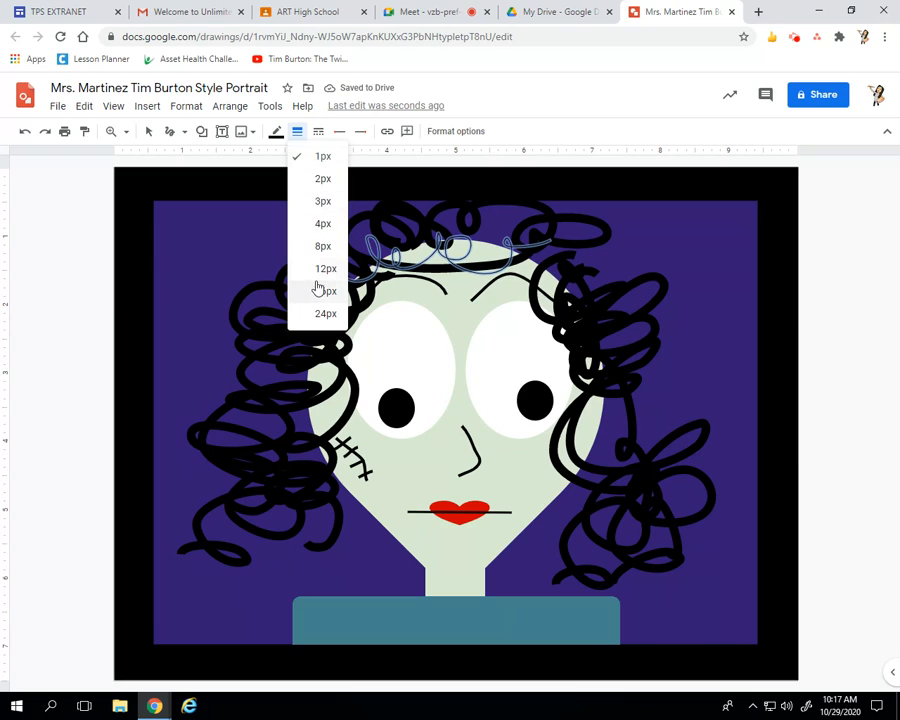
pyautogui.click(315, 267)
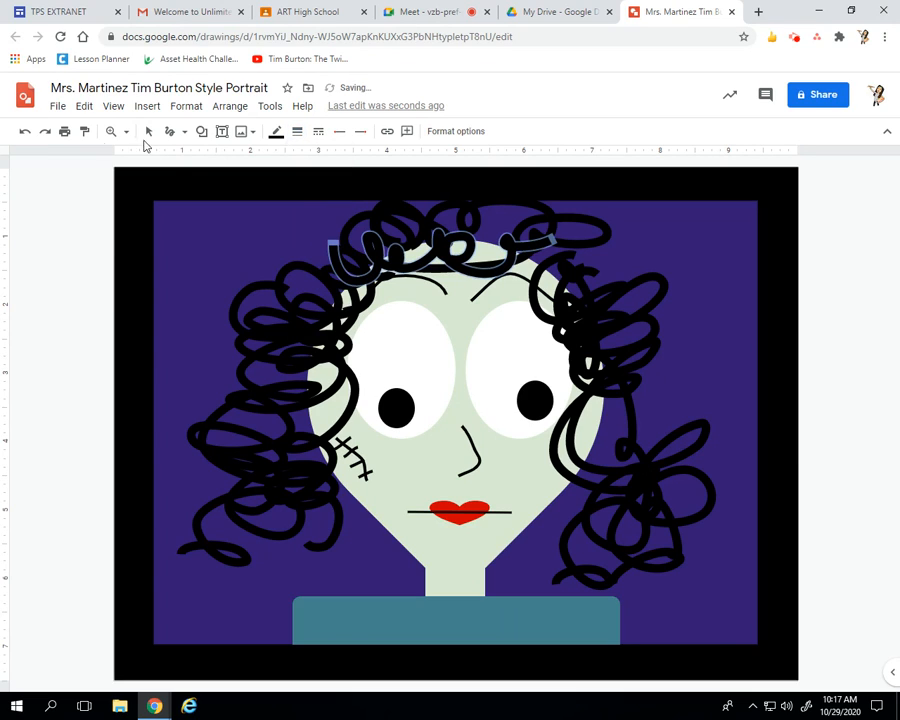
# Stretch the looping forehead strand to about 3.8 inches wide and nudge it slightly upward
pyautogui.click(149, 133)
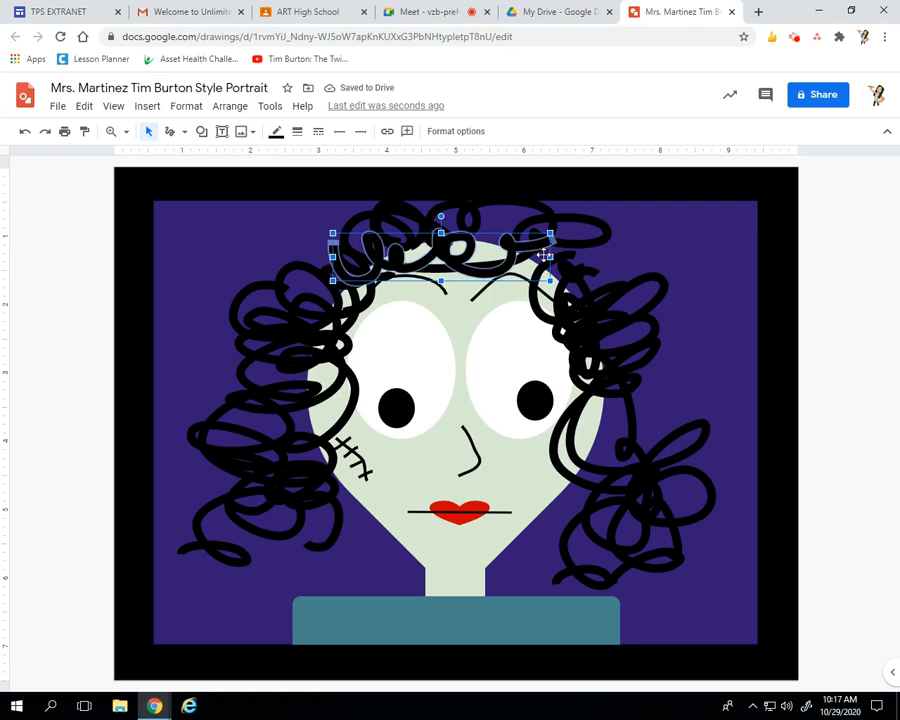
pyautogui.moveTo(551, 256); pyautogui.dragTo(591, 256)
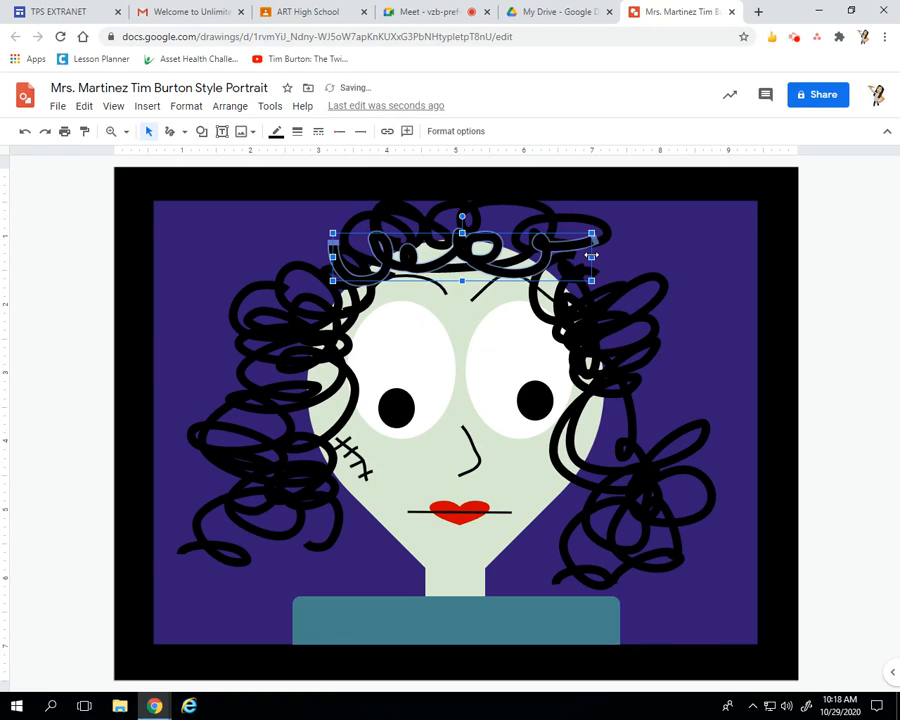
pyautogui.moveTo(475, 257); pyautogui.dragTo(475, 252)
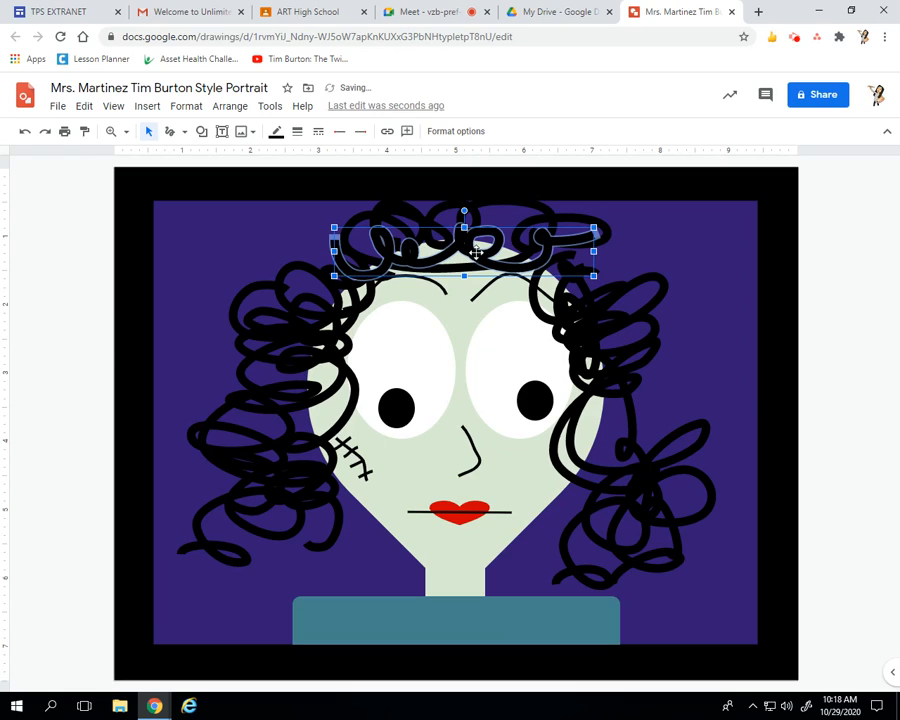
pyautogui.click(88, 356)
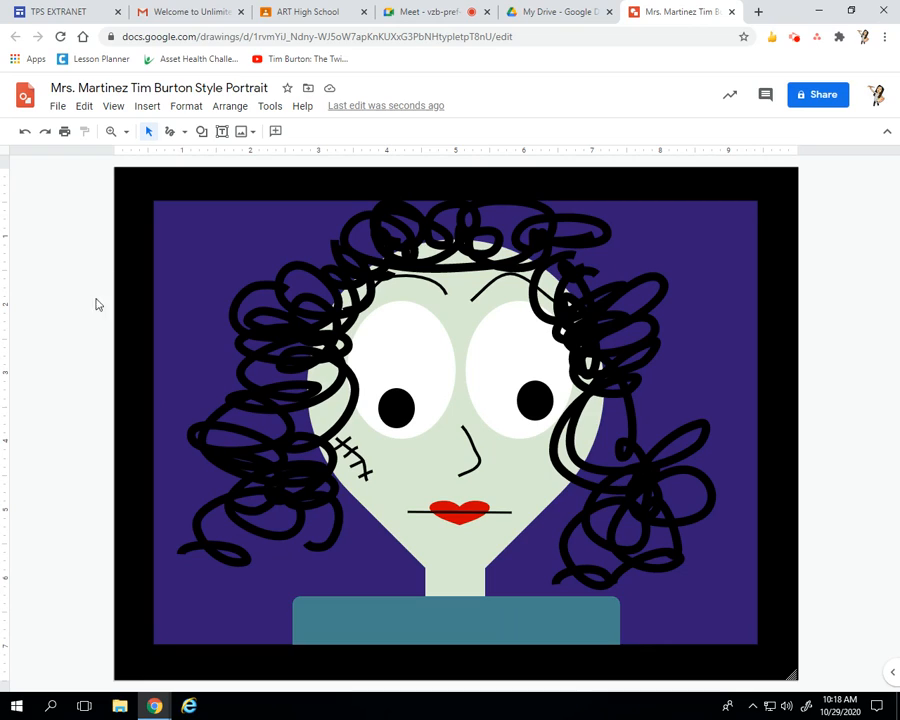
# Draw an oval about 0.8 by 0.6 inches in the purple background's upper-left corner and fill it black as the spider's body
pyautogui.click(205, 134)
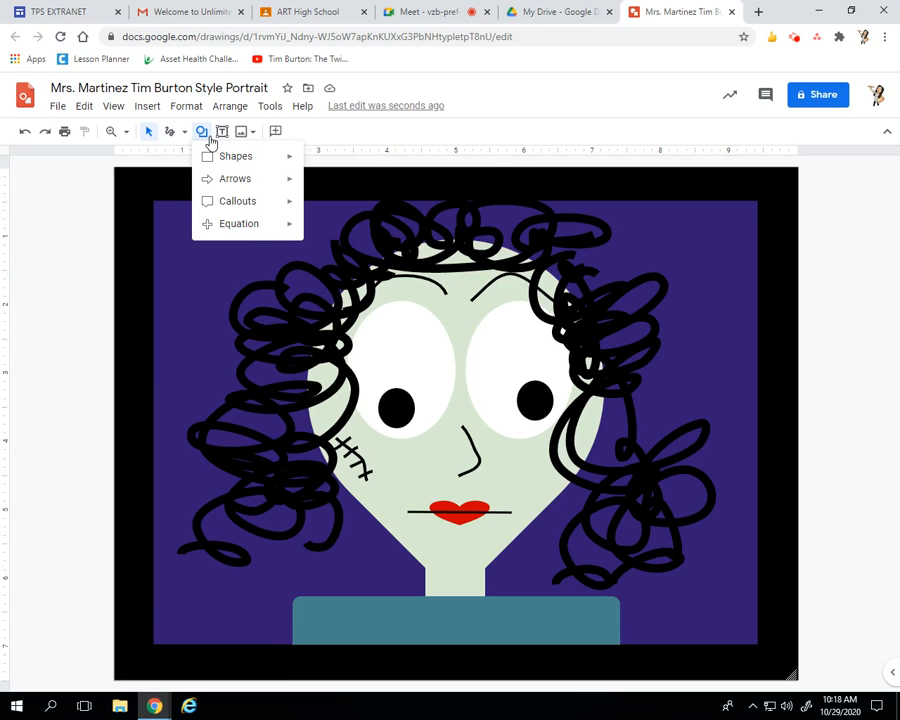
pyautogui.moveTo(239, 158)
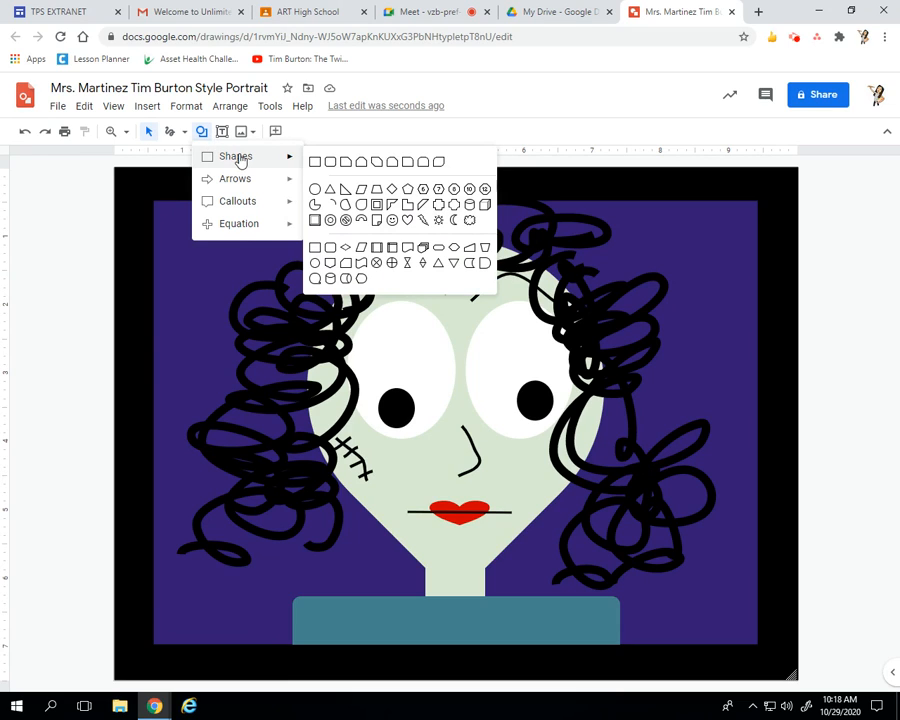
pyautogui.click(318, 191)
pyautogui.moveTo(168, 230); pyautogui.dragTo(224, 273)
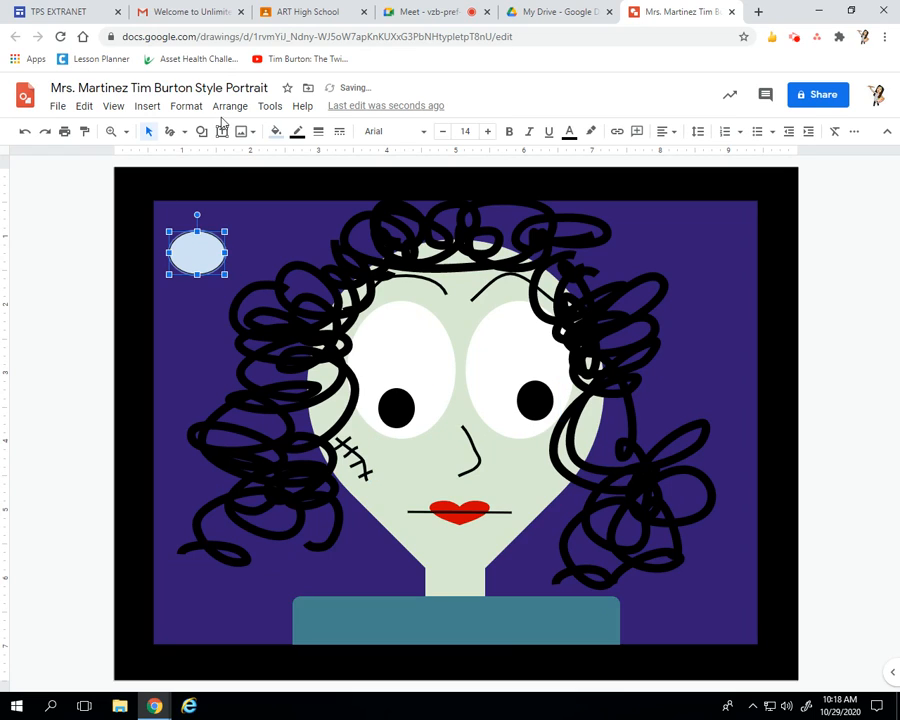
pyautogui.click(276, 132)
pyautogui.click(283, 206)
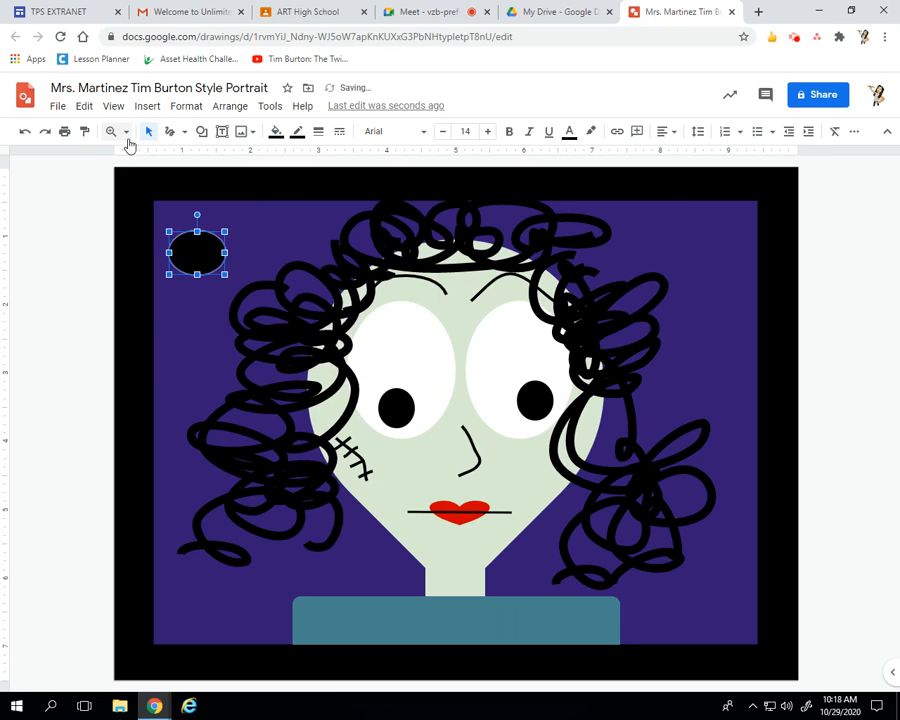
pyautogui.click(86, 237)
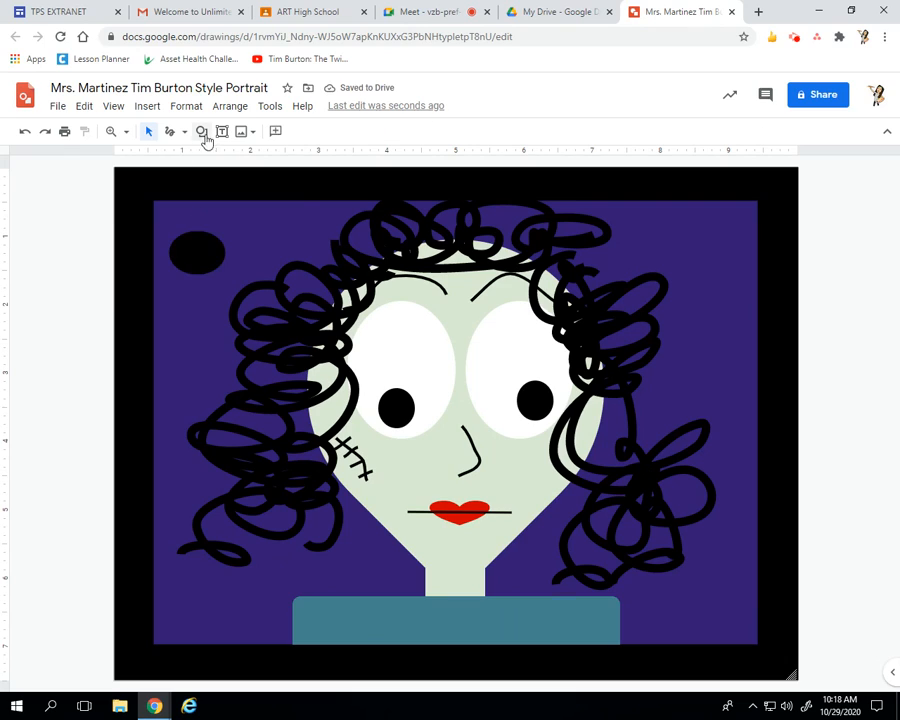
# Add a circle about 0.4 inches wide on top of the black oval and fill it black as the spider's head
pyautogui.click(201, 131)
pyautogui.moveTo(282, 163)
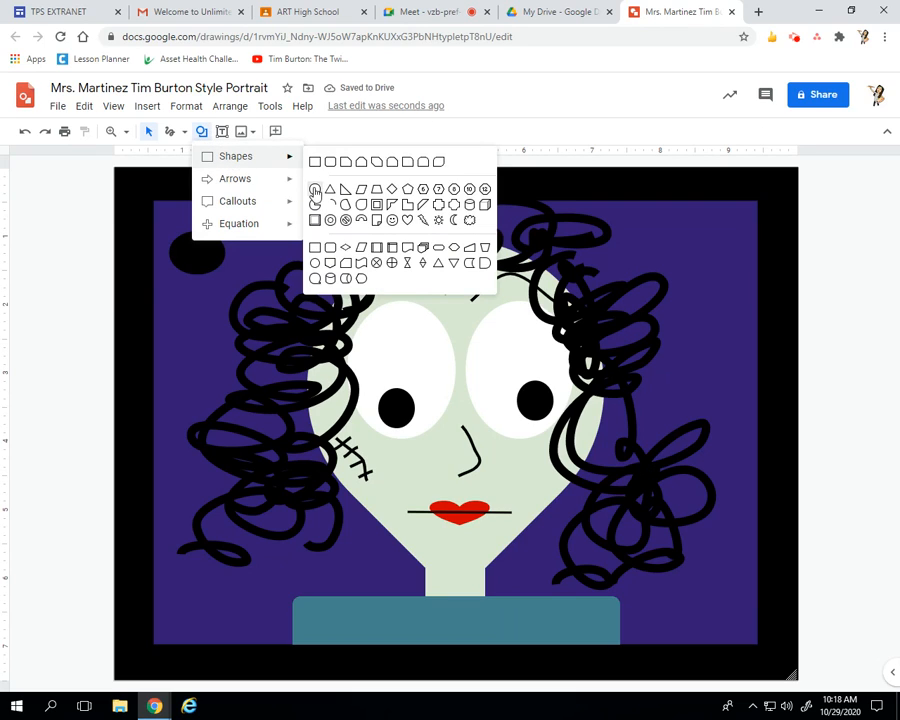
pyautogui.click(314, 188)
pyautogui.moveTo(177, 211); pyautogui.dragTo(206, 237)
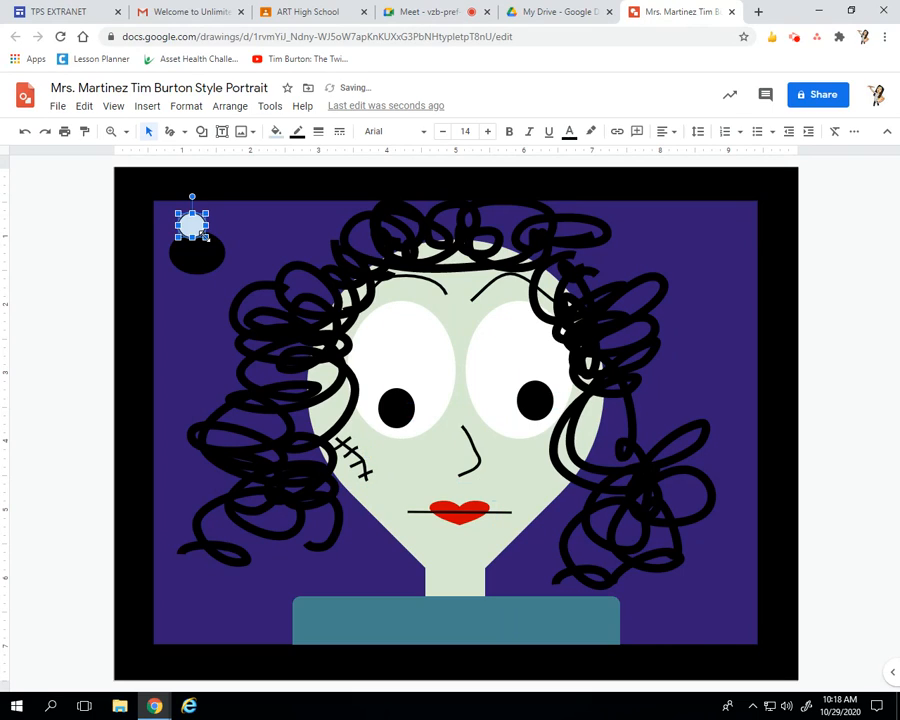
pyautogui.click(275, 136)
pyautogui.click(280, 203)
pyautogui.click(59, 288)
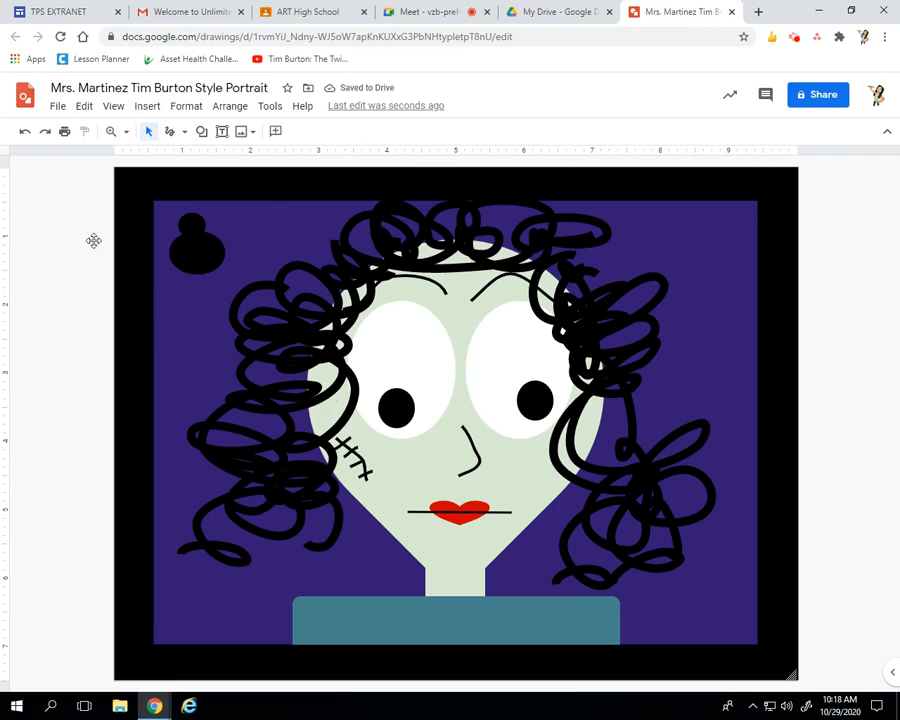
# Scribble short curved legs around both sides and the underside of the spider's body, with a 4px line weight
pyautogui.click(184, 131)
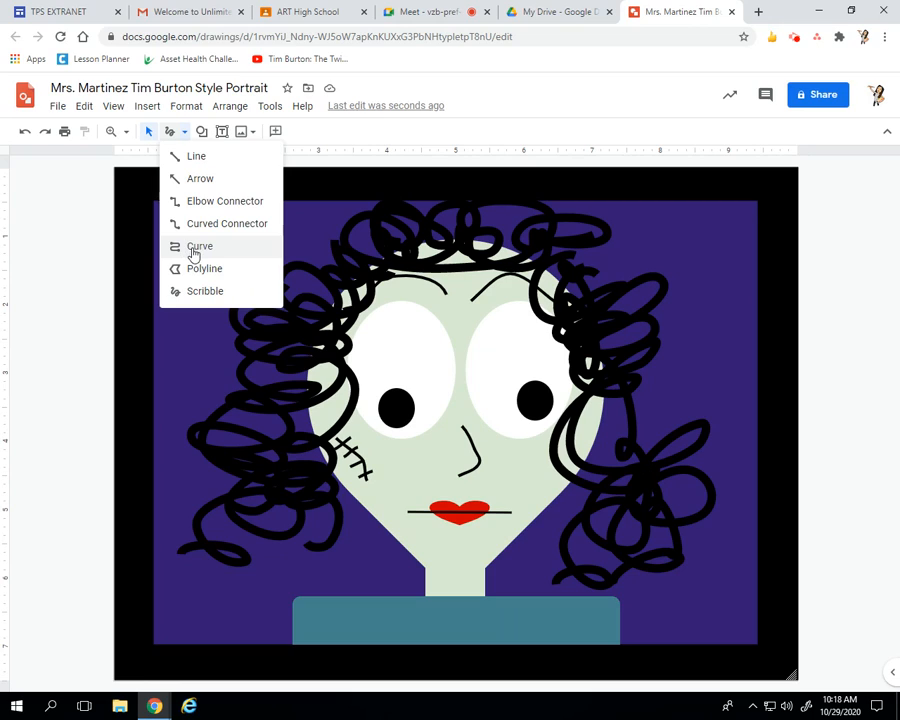
pyautogui.click(198, 292)
pyautogui.moveTo(190, 222)
pyautogui.mouseDown()
pyautogui.moveTo(208, 240)
pyautogui.moveTo(227, 237)
pyautogui.moveTo(240, 249)
pyautogui.mouseUp()
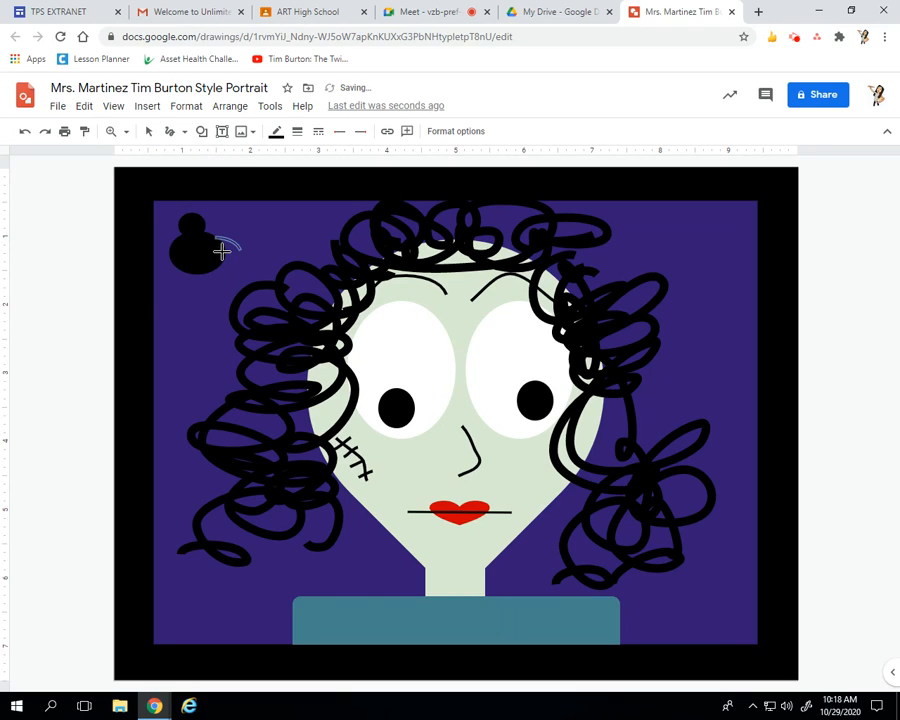
pyautogui.click(297, 131)
pyautogui.click(322, 225)
pyautogui.moveTo(218, 258)
pyautogui.mouseDown()
pyautogui.moveTo(235, 260)
pyautogui.moveTo(242, 276)
pyautogui.moveTo(189, 296)
pyautogui.mouseUp()
pyautogui.moveTo(138, 249)
pyautogui.mouseDown()
pyautogui.moveTo(174, 244)
pyautogui.moveTo(157, 239)
pyautogui.moveTo(160, 232)
pyautogui.mouseUp()
pyautogui.click(58, 108)
pyautogui.click(59, 109)
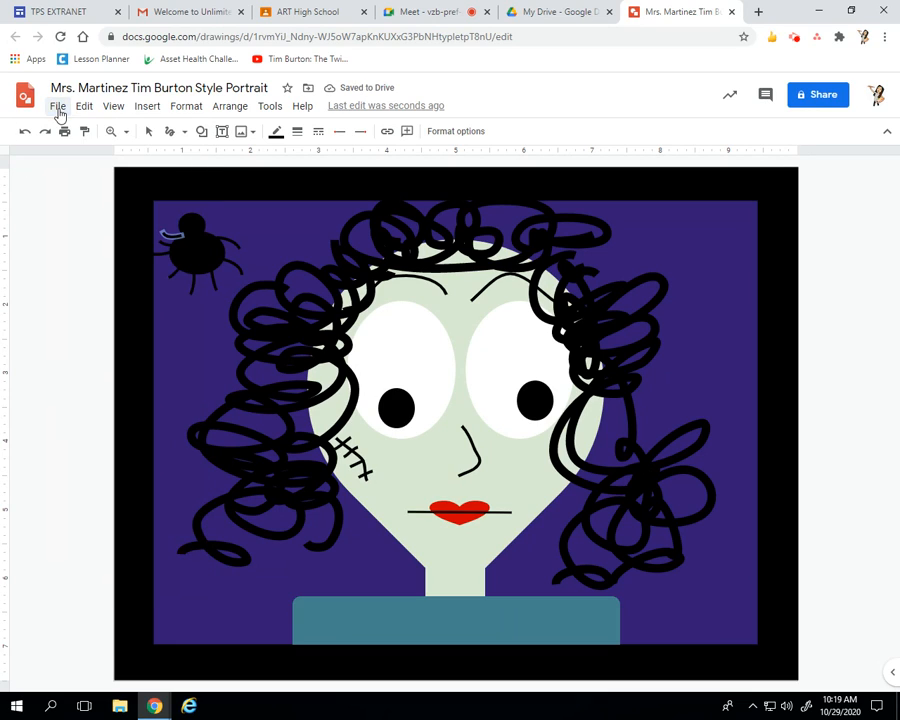
pyautogui.click(149, 132)
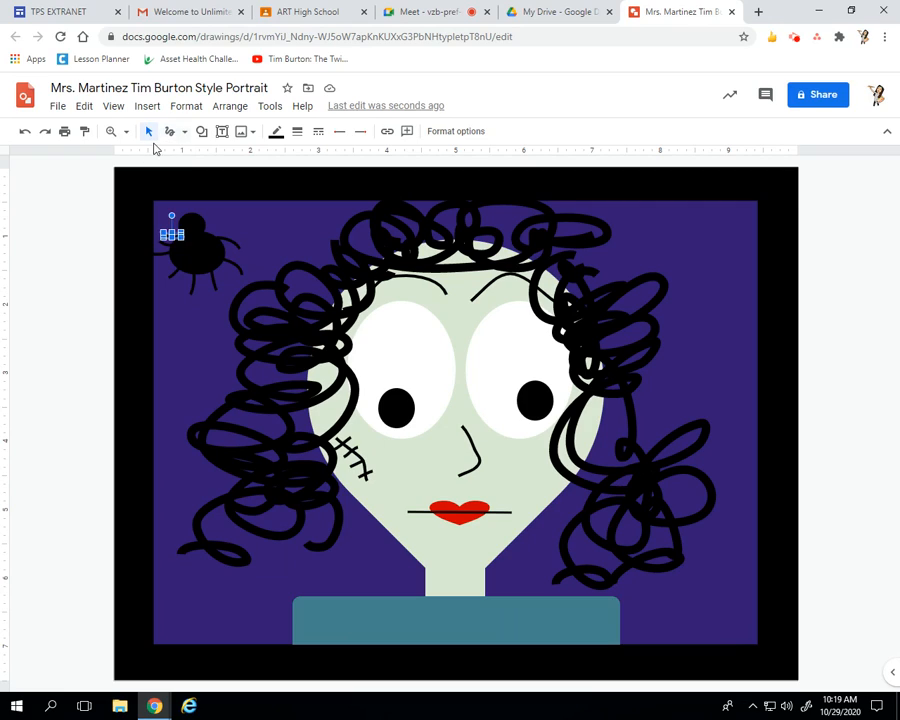
pyautogui.click(73, 181)
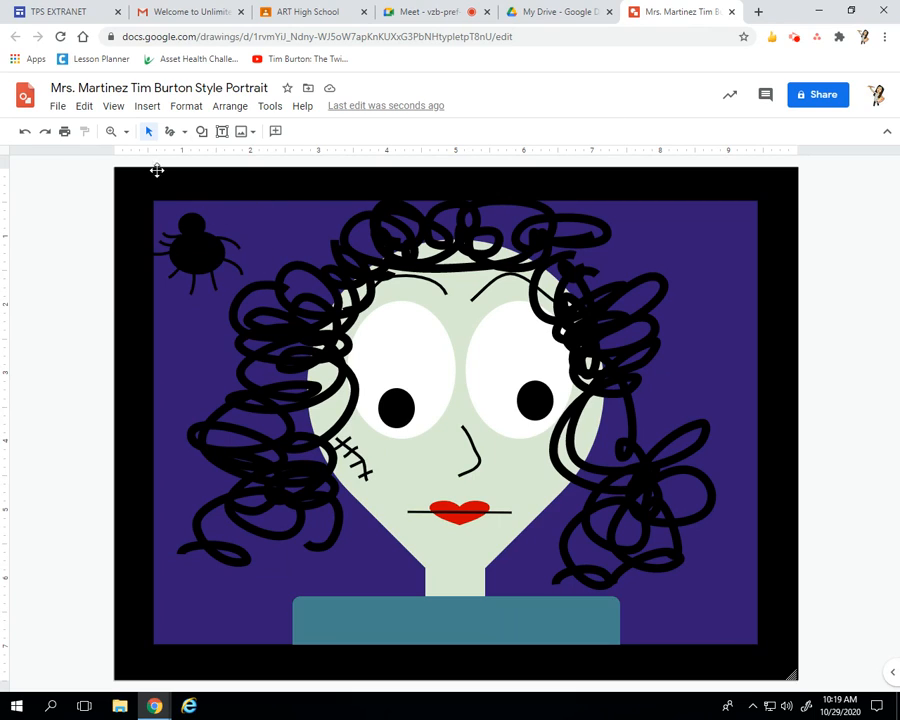
# Scribble five slanted spiderweb strands across the purple background's upper-right corner, with a 3px line weight
pyautogui.click(184, 134)
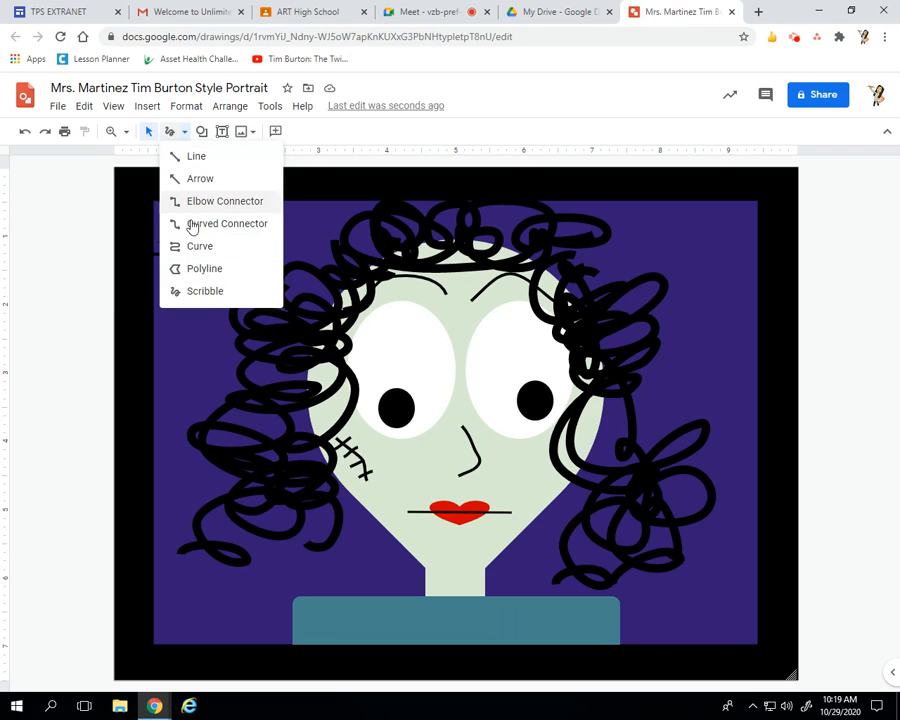
pyautogui.click(205, 291)
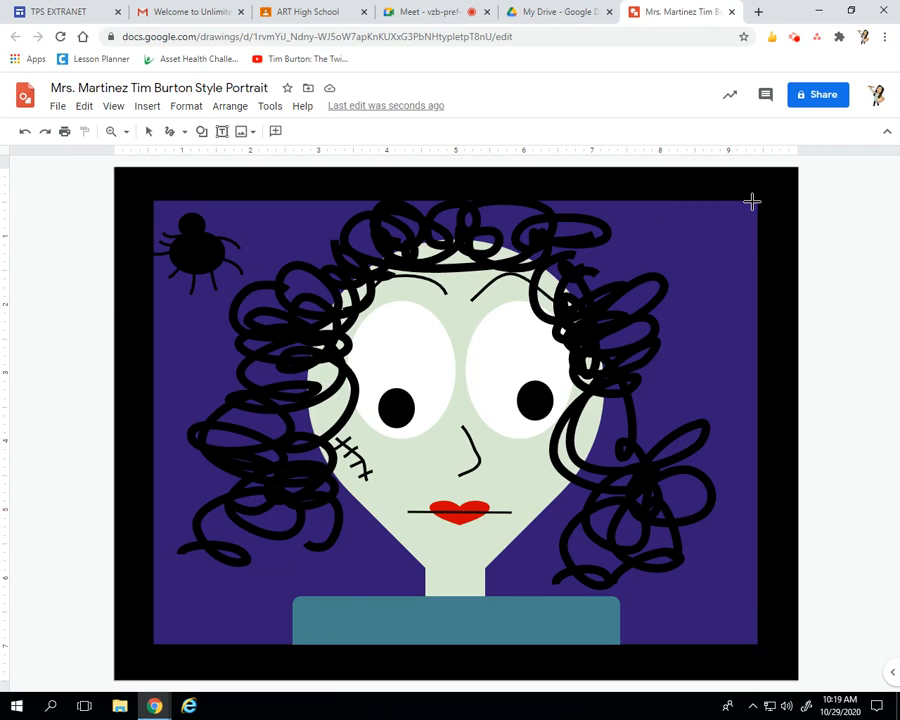
pyautogui.moveTo(694, 262); pyautogui.dragTo(756, 202)
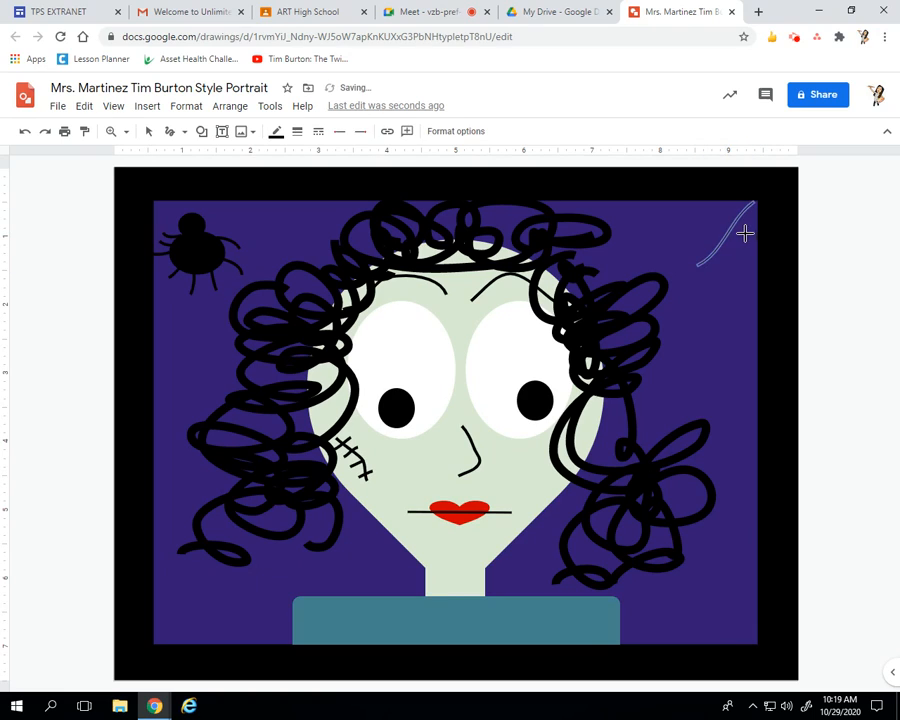
pyautogui.click(297, 131)
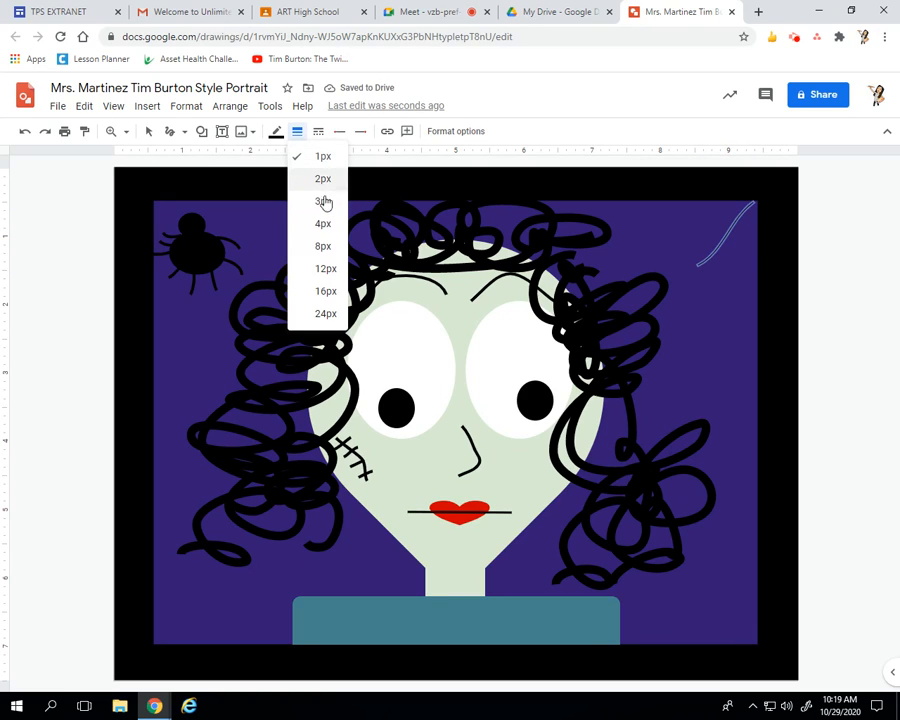
pyautogui.click(319, 204)
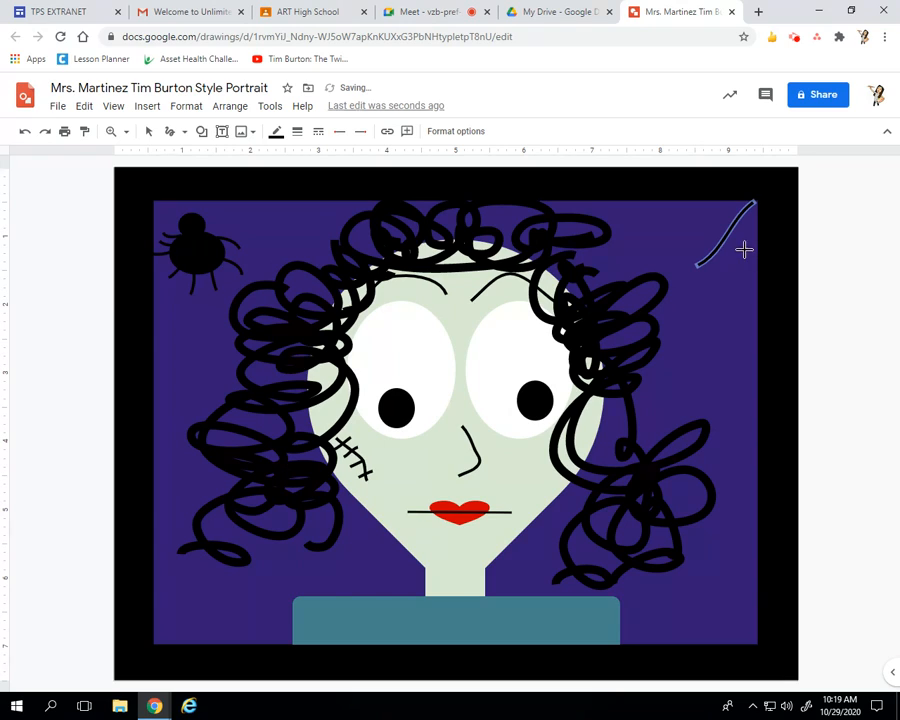
pyautogui.moveTo(755, 246); pyautogui.dragTo(732, 278)
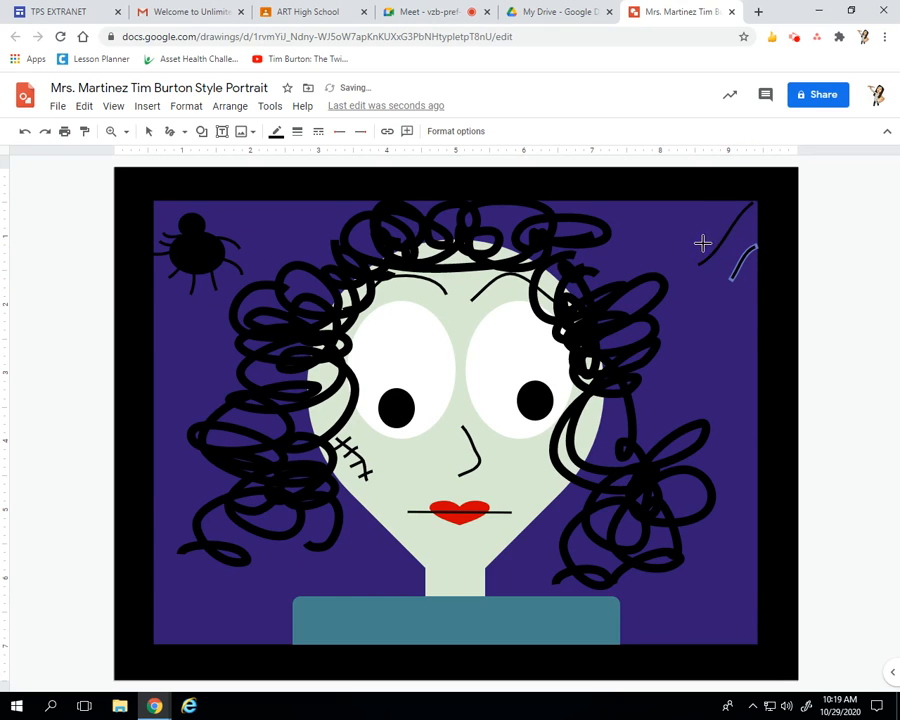
pyautogui.moveTo(675, 231)
pyautogui.mouseDown()
pyautogui.moveTo(710, 203)
pyautogui.moveTo(656, 212)
pyautogui.mouseUp()
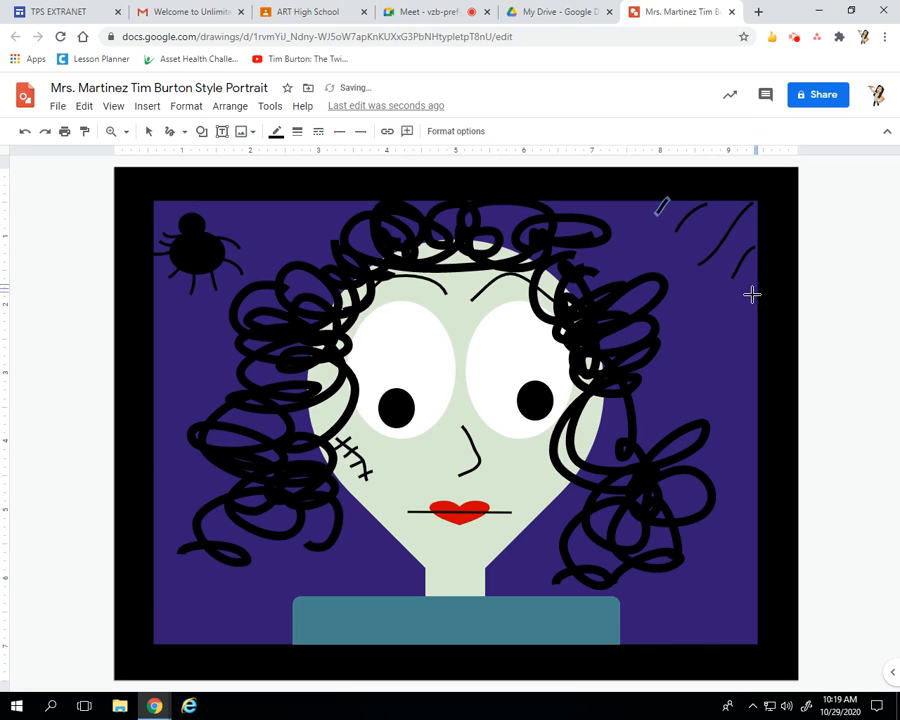
pyautogui.moveTo(760, 284); pyautogui.dragTo(745, 302)
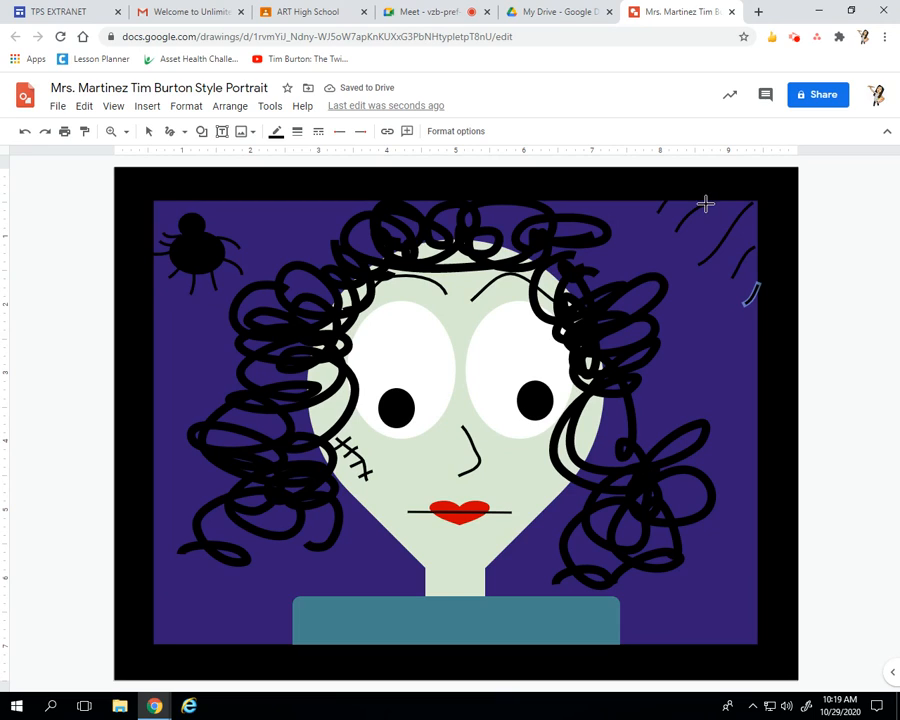
# Scribble rows of curved threads linking the slanted strands into a spiderweb in the background's upper-right corner
pyautogui.moveTo(704, 211)
pyautogui.mouseDown()
pyautogui.moveTo(744, 211)
pyautogui.moveTo(719, 227)
pyautogui.moveTo(703, 260)
pyautogui.mouseUp()
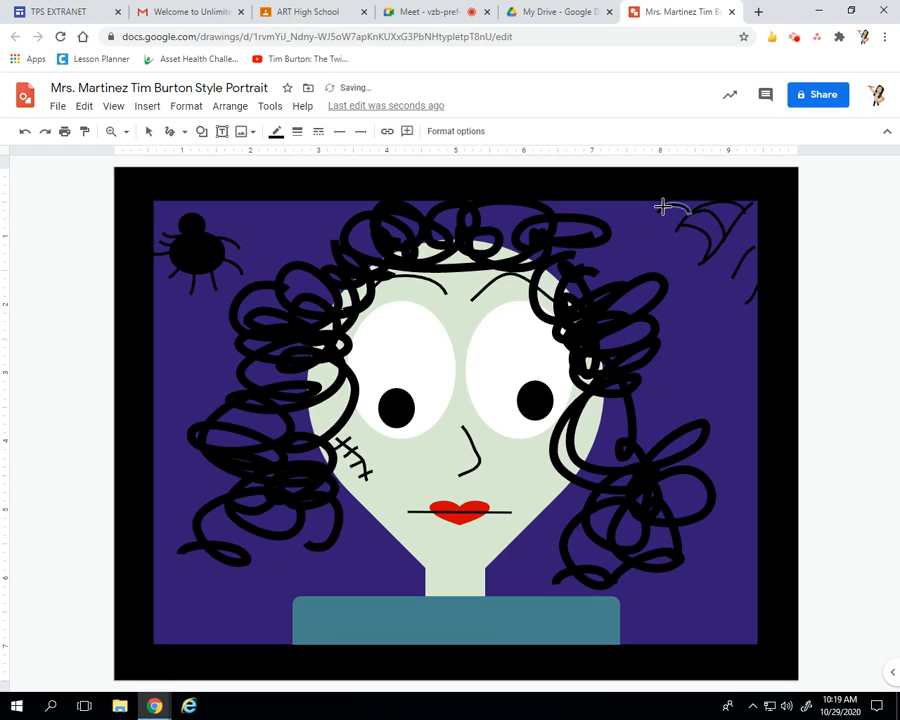
pyautogui.moveTo(663, 209); pyautogui.dragTo(690, 214)
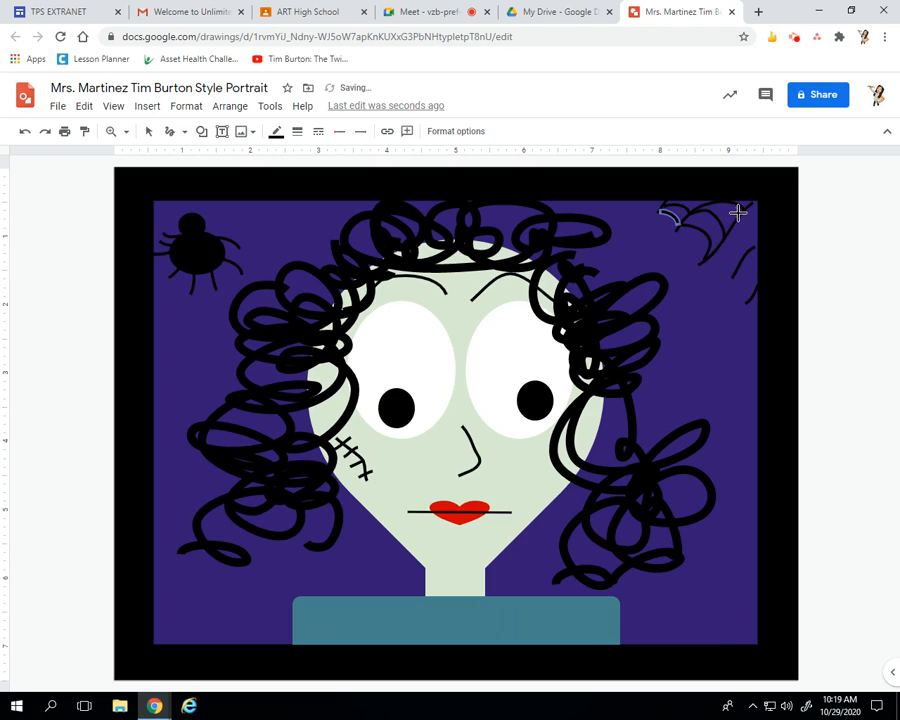
pyautogui.moveTo(742, 214)
pyautogui.mouseDown()
pyautogui.moveTo(764, 211)
pyautogui.moveTo(737, 229)
pyautogui.moveTo(755, 249)
pyautogui.mouseUp()
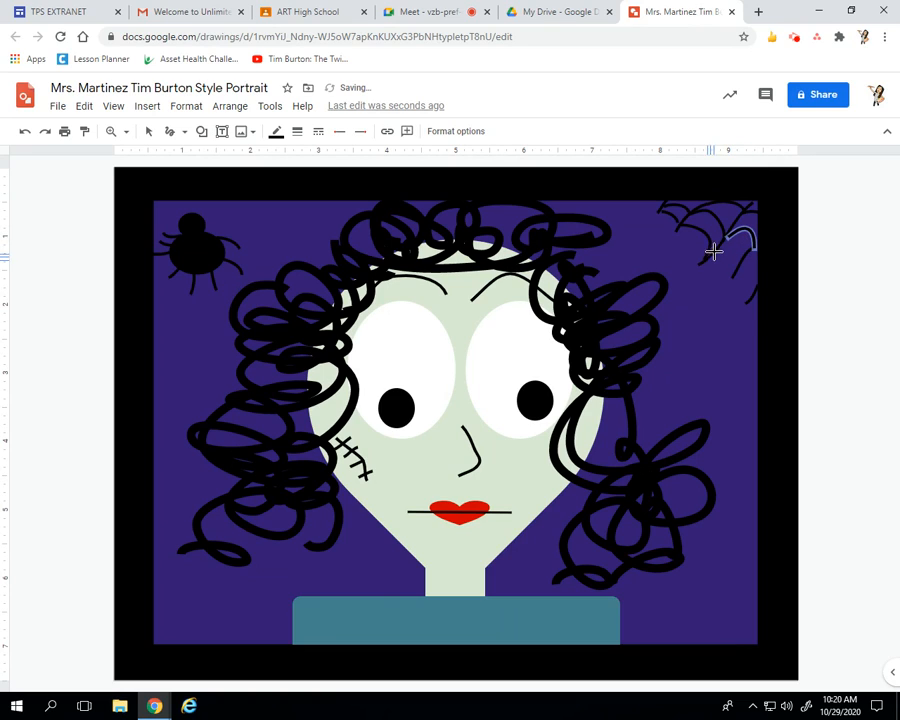
pyautogui.moveTo(706, 265); pyautogui.dragTo(760, 285)
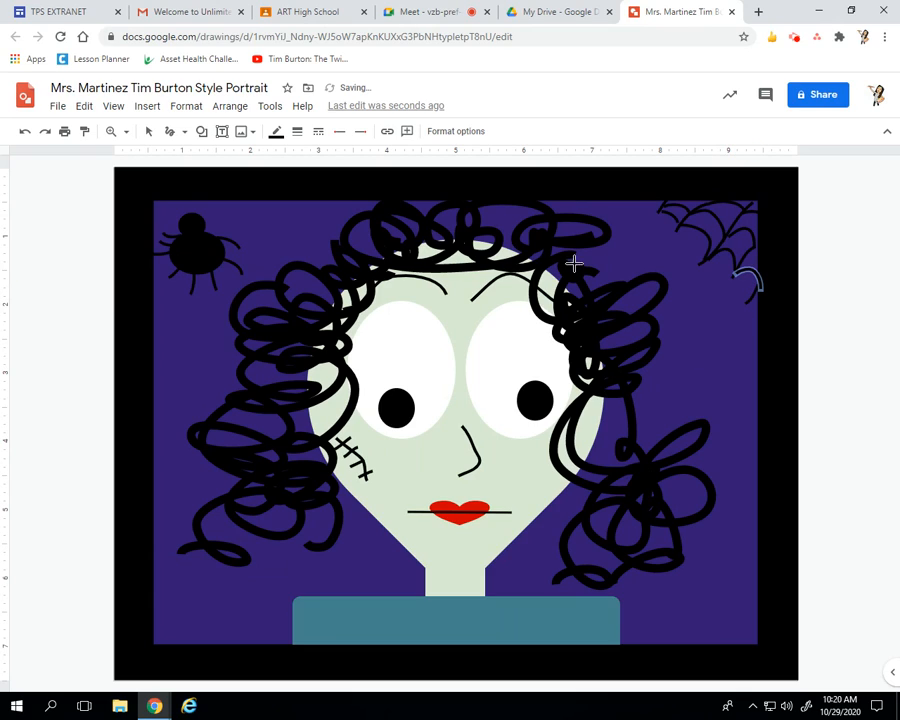
pyautogui.moveTo(675, 232)
pyautogui.mouseDown()
pyautogui.moveTo(695, 247)
pyautogui.moveTo(697, 266)
pyautogui.moveTo(721, 265)
pyautogui.moveTo(737, 277)
pyautogui.moveTo(745, 305)
pyautogui.mouseUp()
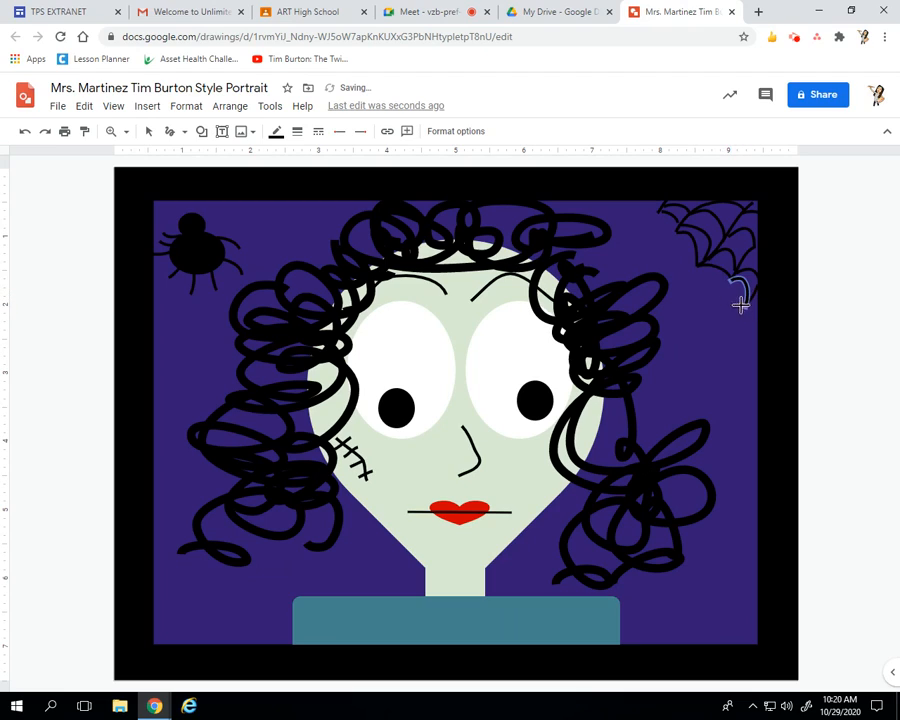
pyautogui.moveTo(646, 221); pyautogui.dragTo(683, 232)
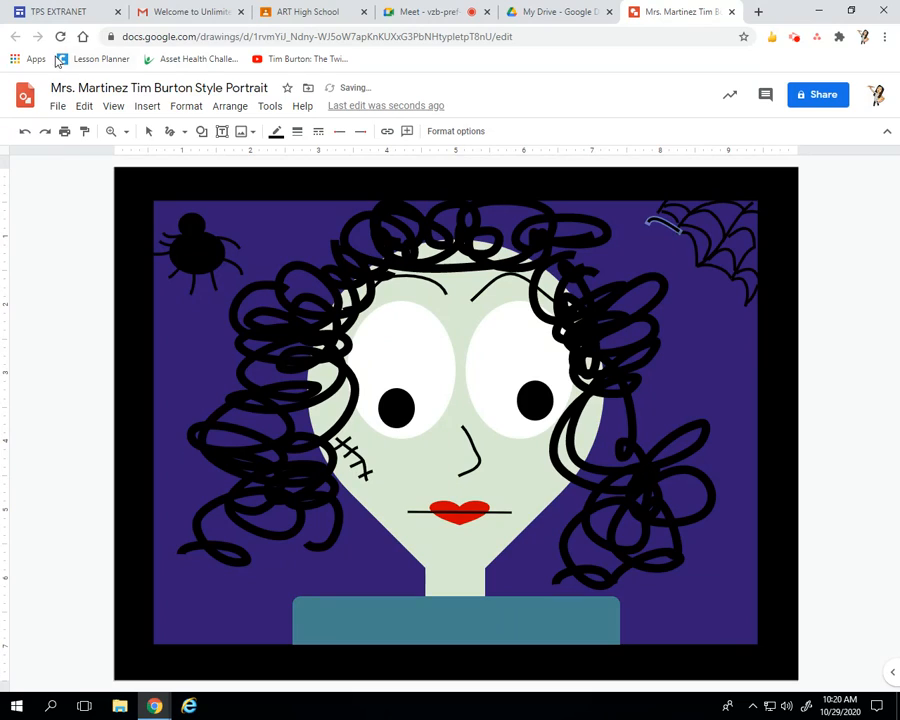
pyautogui.click(148, 131)
pyautogui.press('Delete')
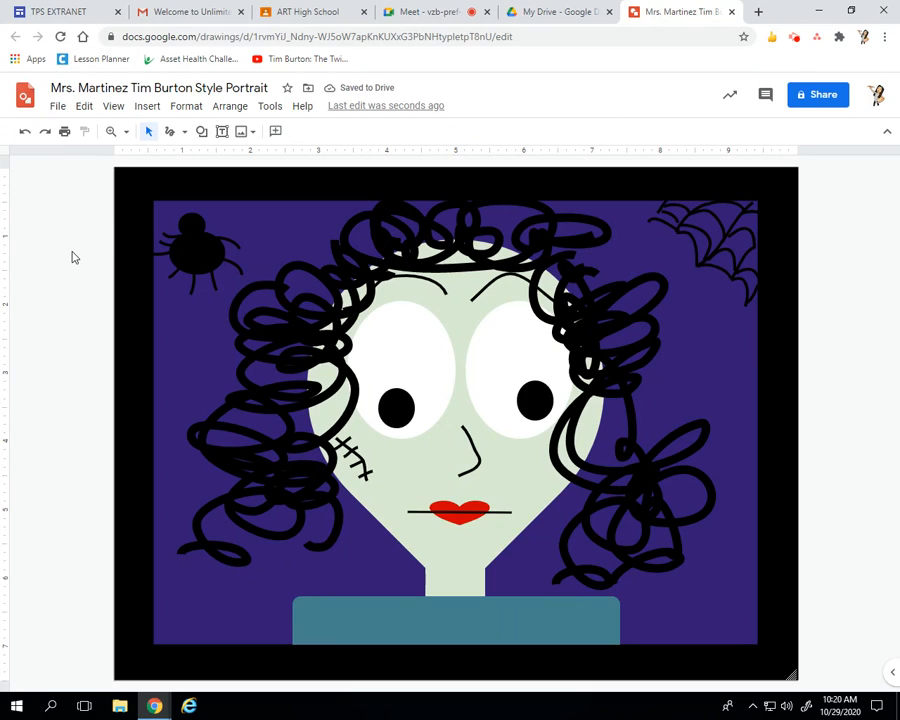